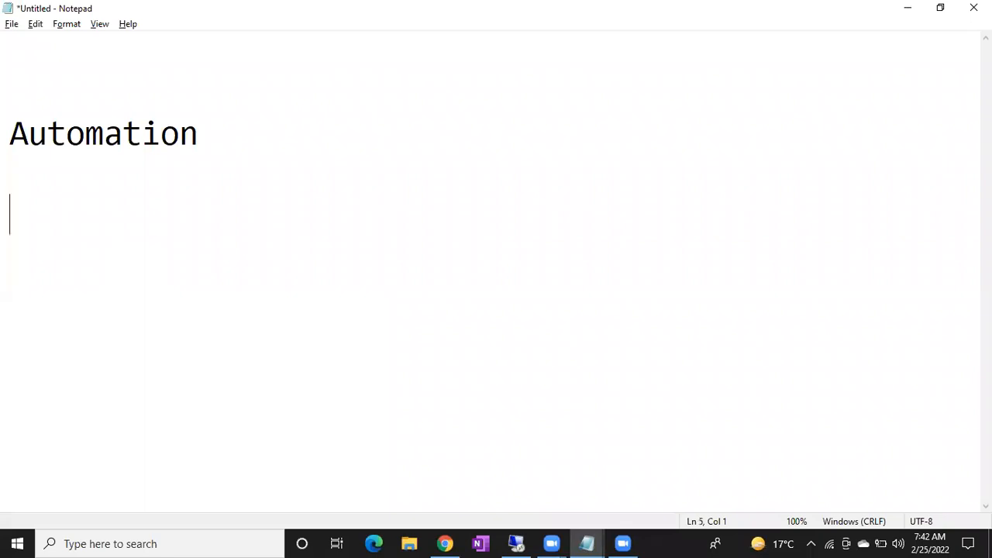
Write 200, 10-20, 2000 and 4000 on separate lines below the Automation heading
type("200")
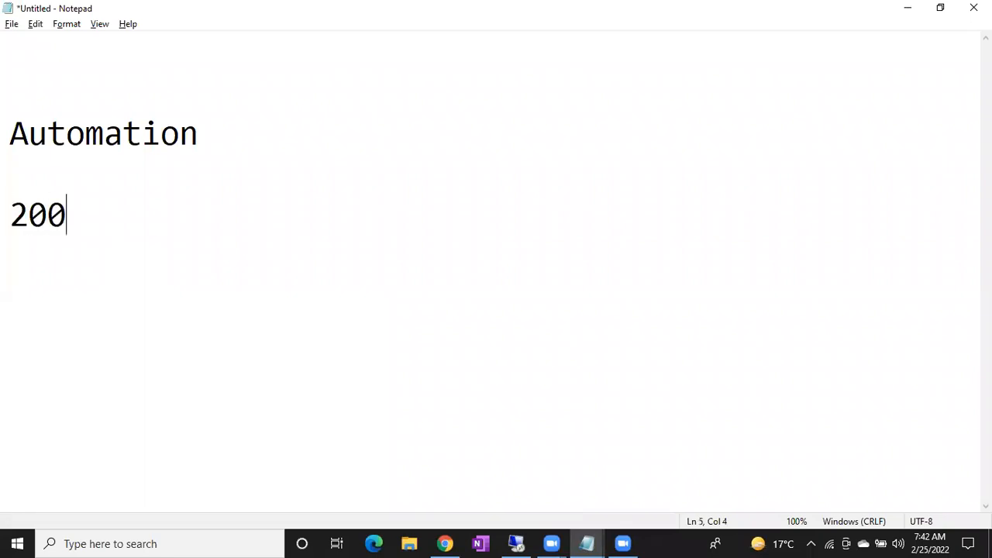
key("Return")
type("10")
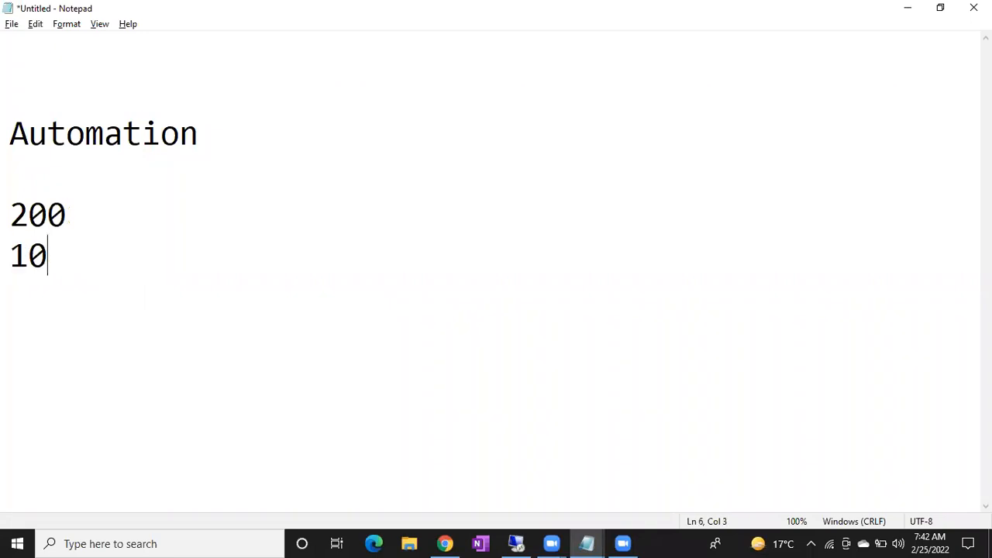
key("BackSpace")
key("BackSpace")
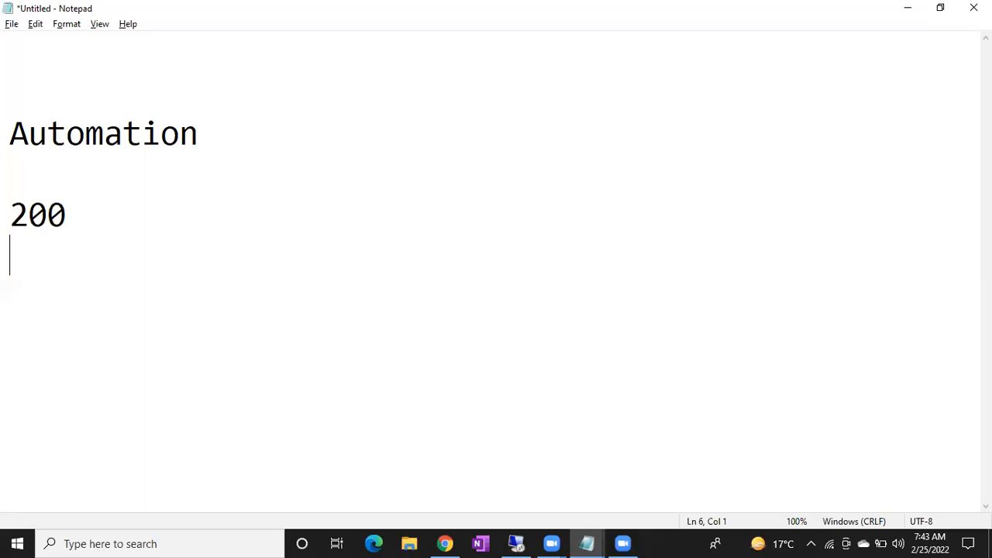
type("10")
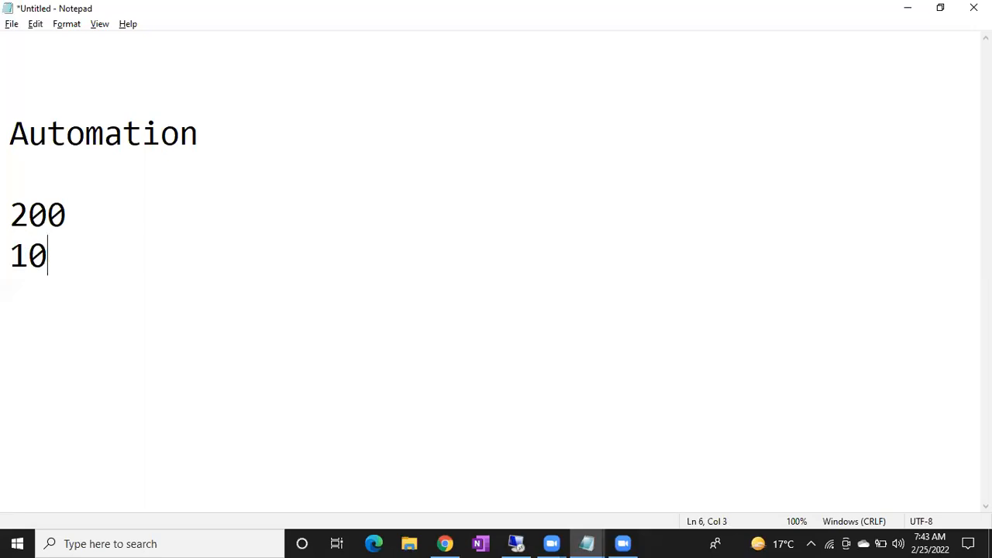
type("-20")
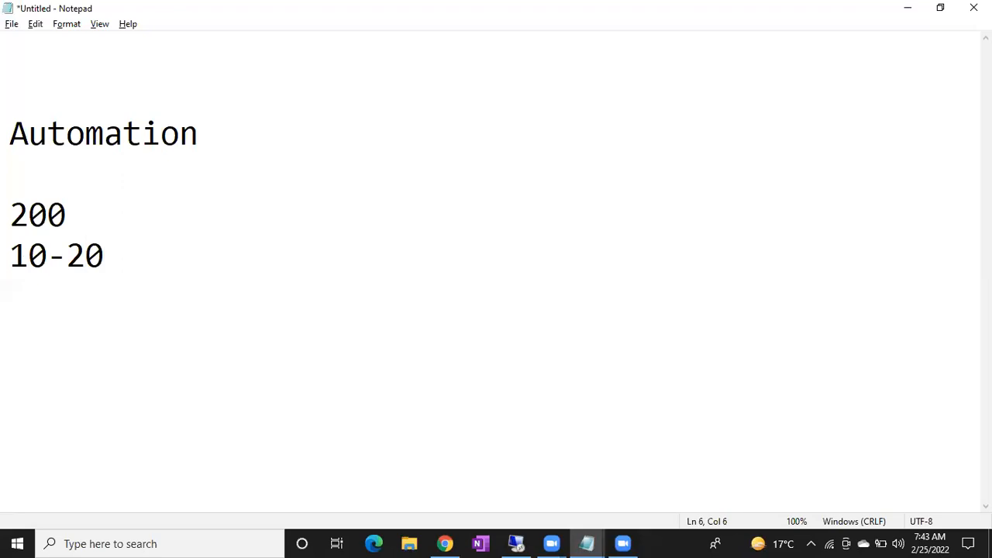
key("Return")
type("2000")
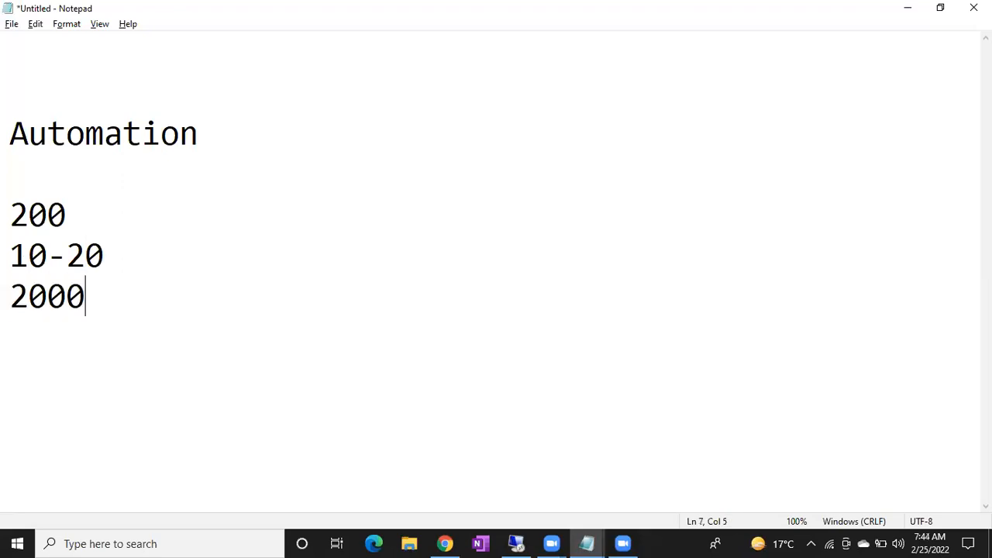
key("Return")
type("4000")
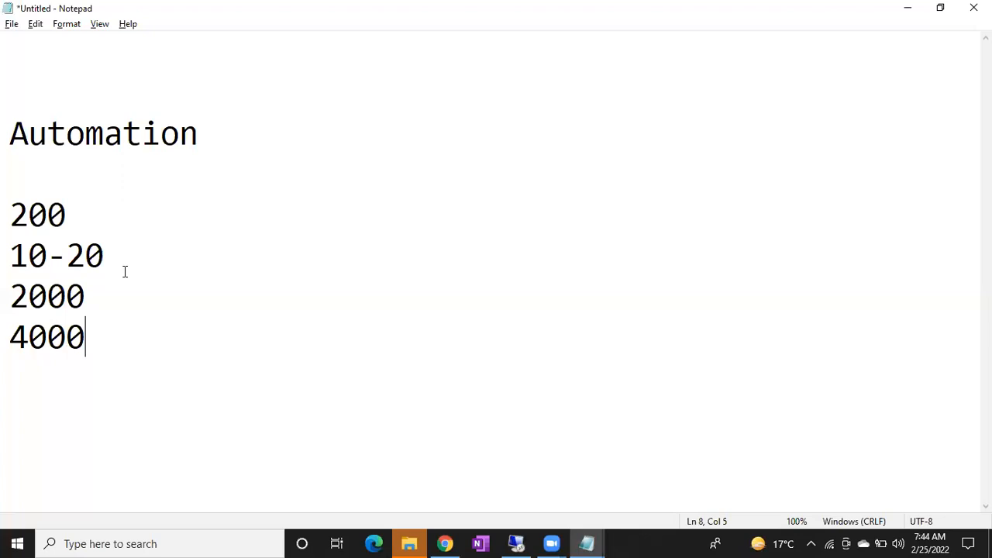
Delete all the number lines below the Automation heading
key("ctrl+a")
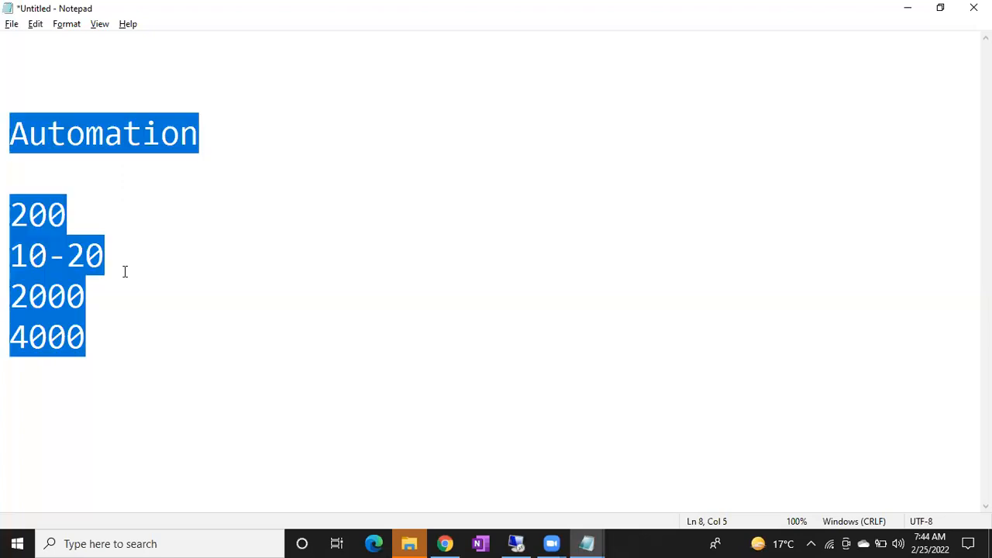
key("Up")
key("Up")
key("Up")
key("Left")
key("Left")
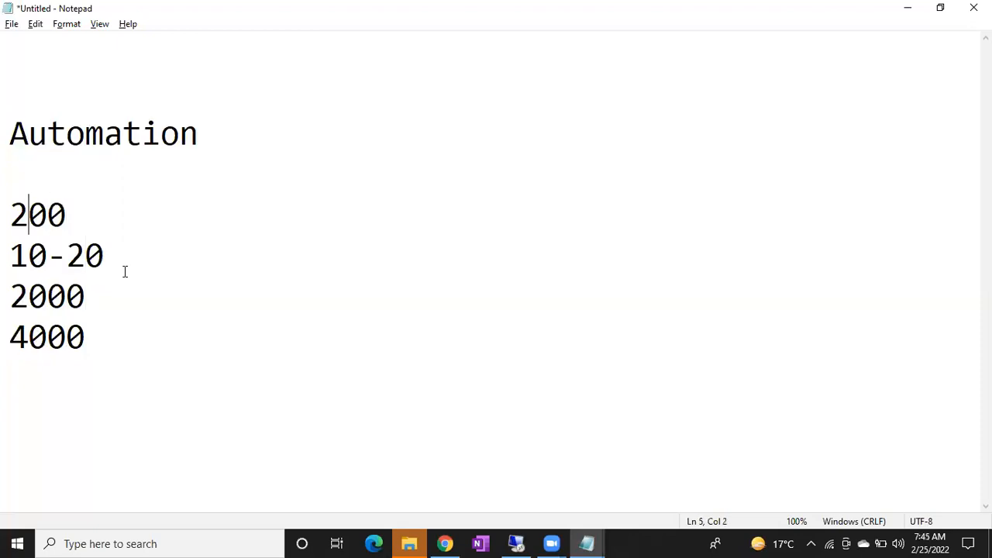
key("Home")
key("shift+Down")
key("shift+Down")
key("shift+Down")
key("Delete")
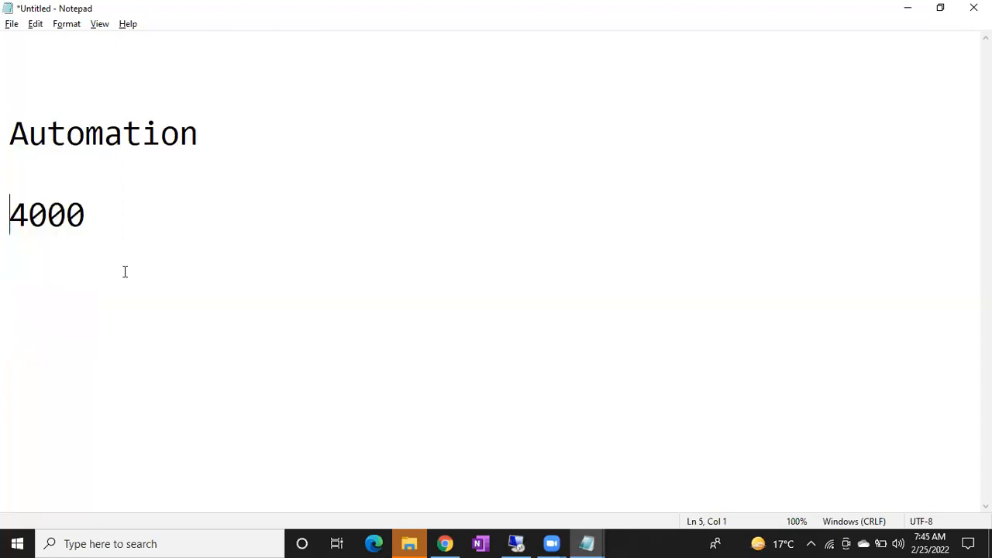
double_click(38, 209)
key("Delete")
Write the lines "Using Jobs", "Backup - weeekly", "Schedule- Daily" and "15 Min.s" below the Automation heading
type("Using Jobs")
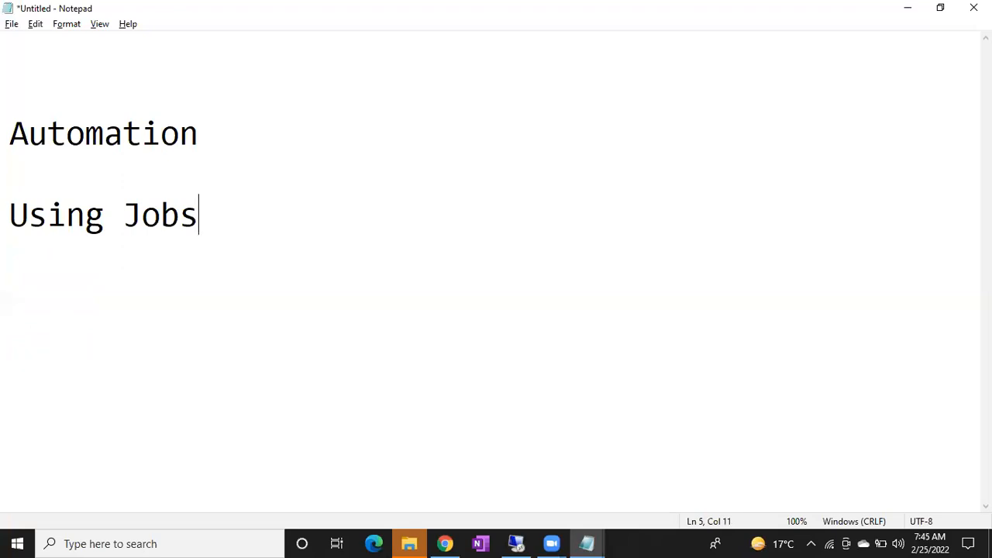
key("Return")
type("Backup - w")
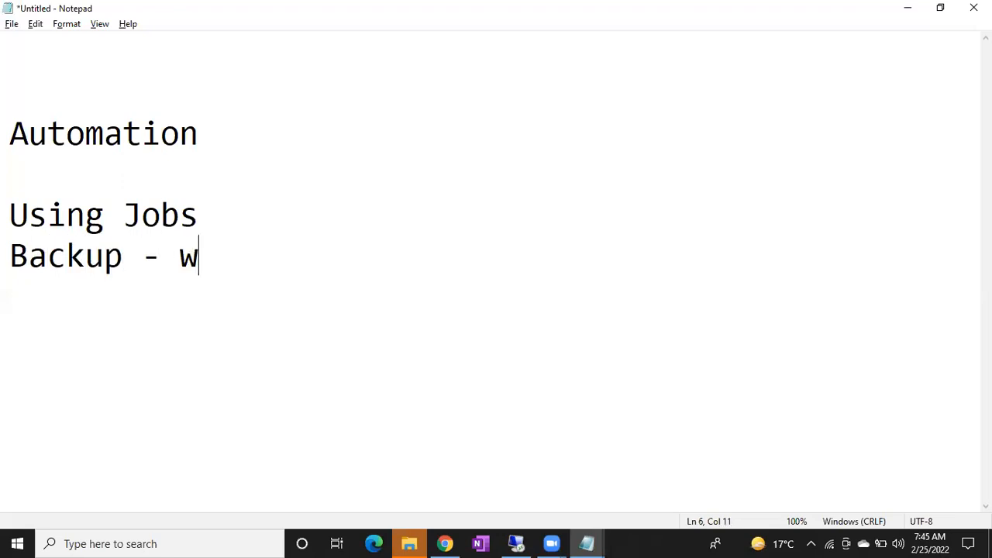
type("eeekly")
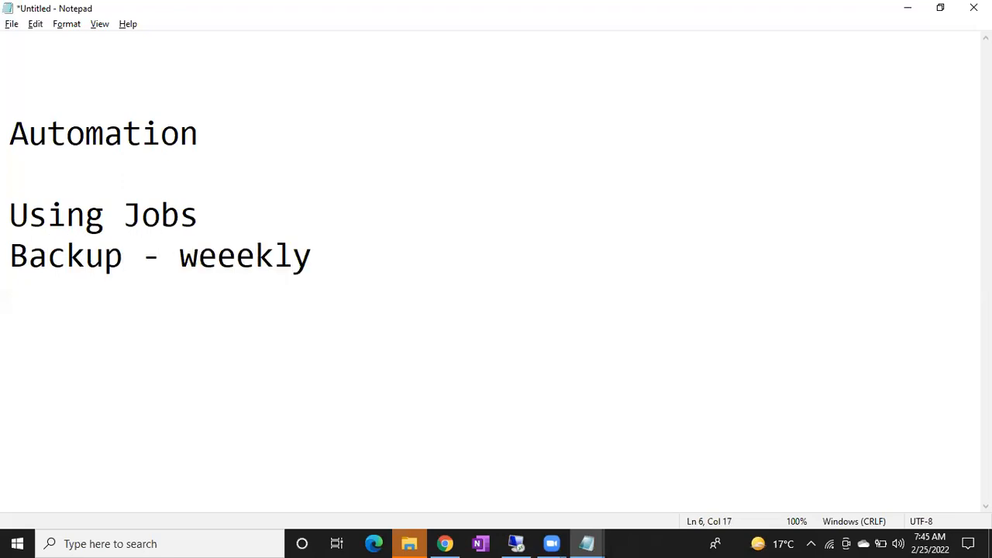
key("Return")
type("Sche")
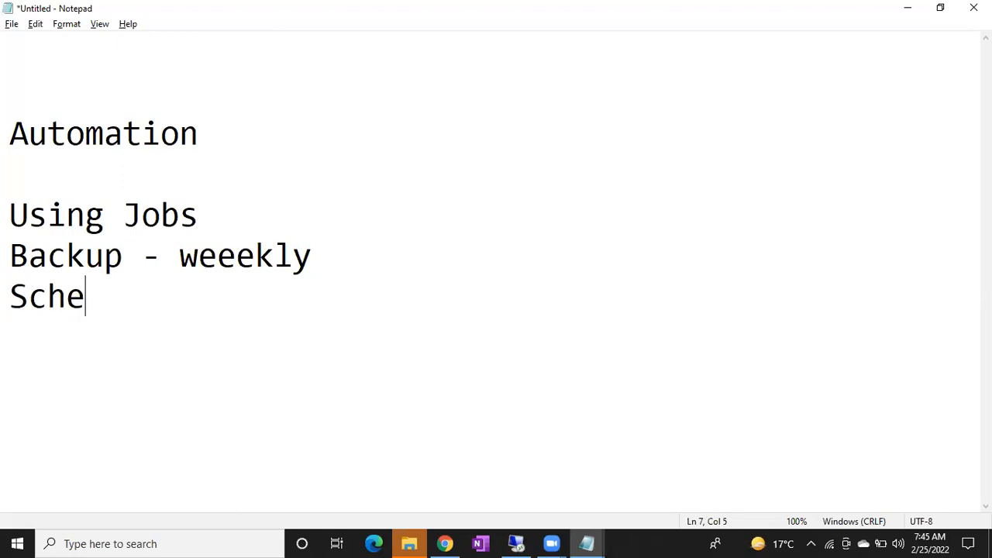
type("dule- Da")
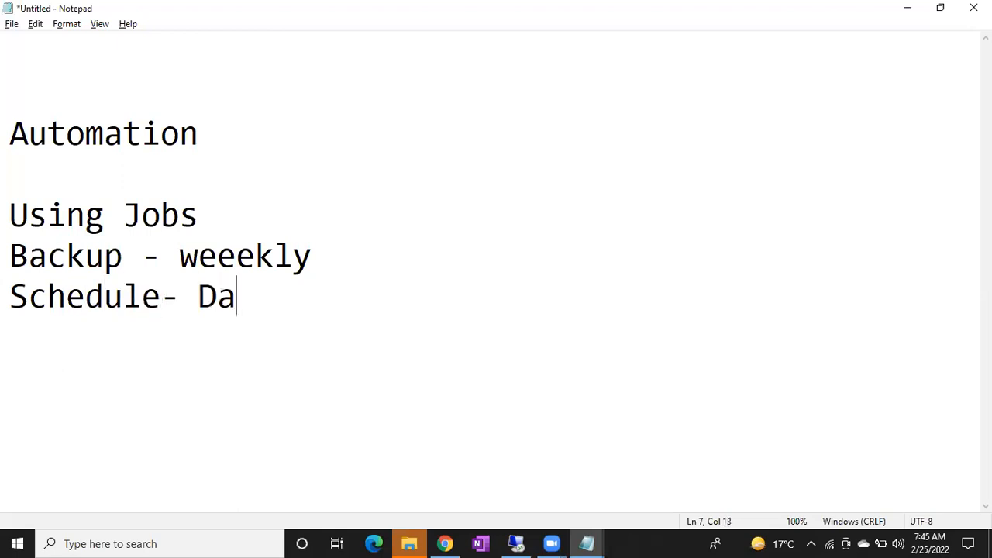
type("ily")
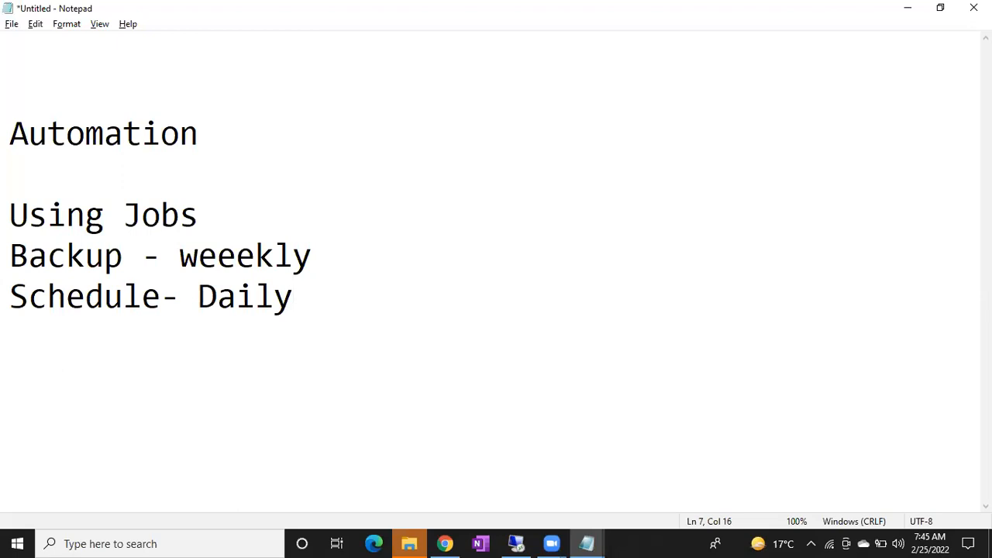
key("Return")
type("15 Min.s")
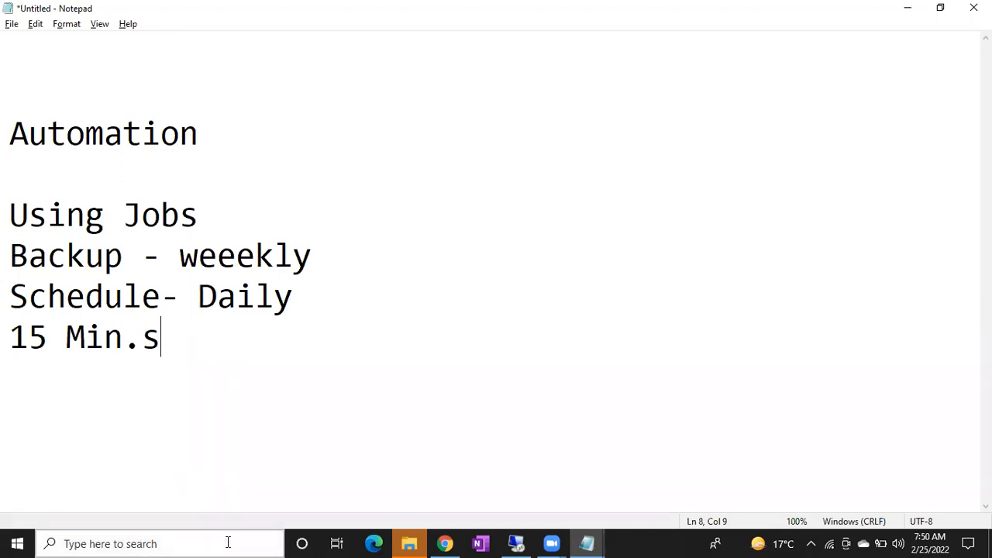
Switch to SQL Server Management Studio in the remote desktop session and stop the SQL Server Agent service
left_click(516, 544)
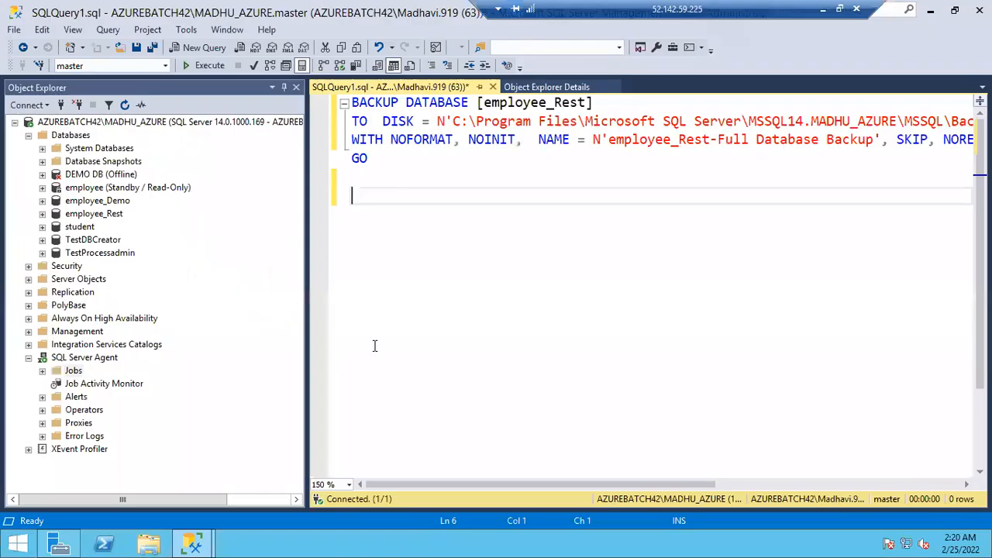
left_click(93, 357)
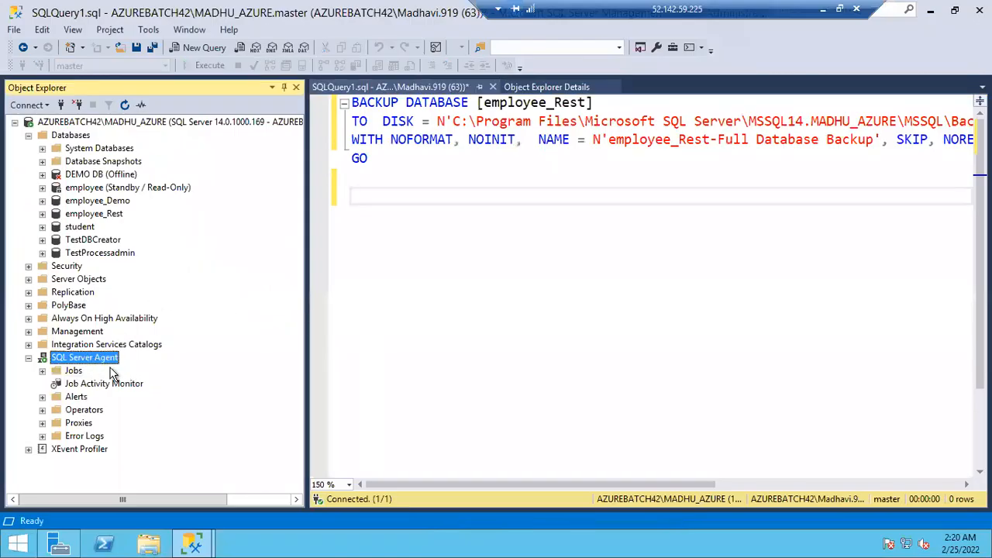
right_click(96, 365)
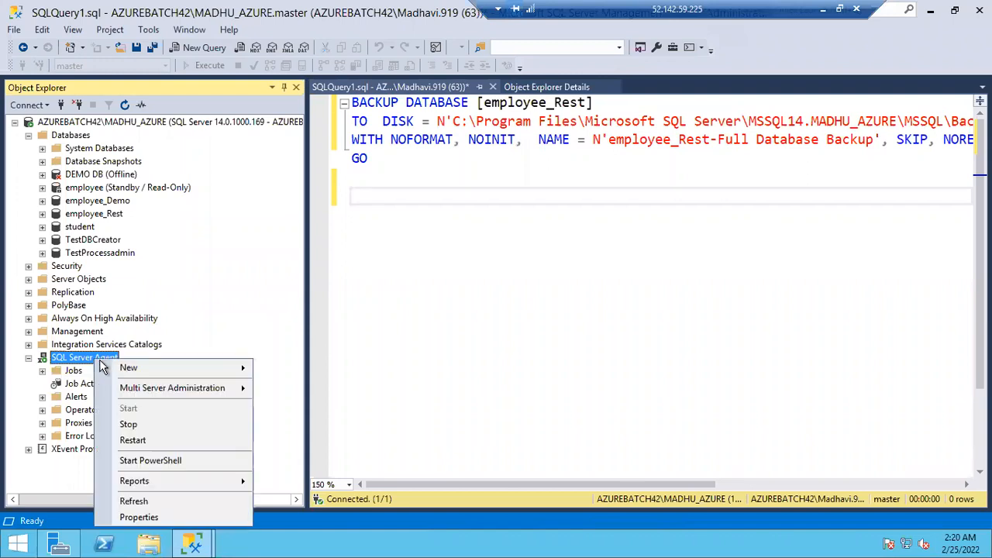
left_click(124, 424)
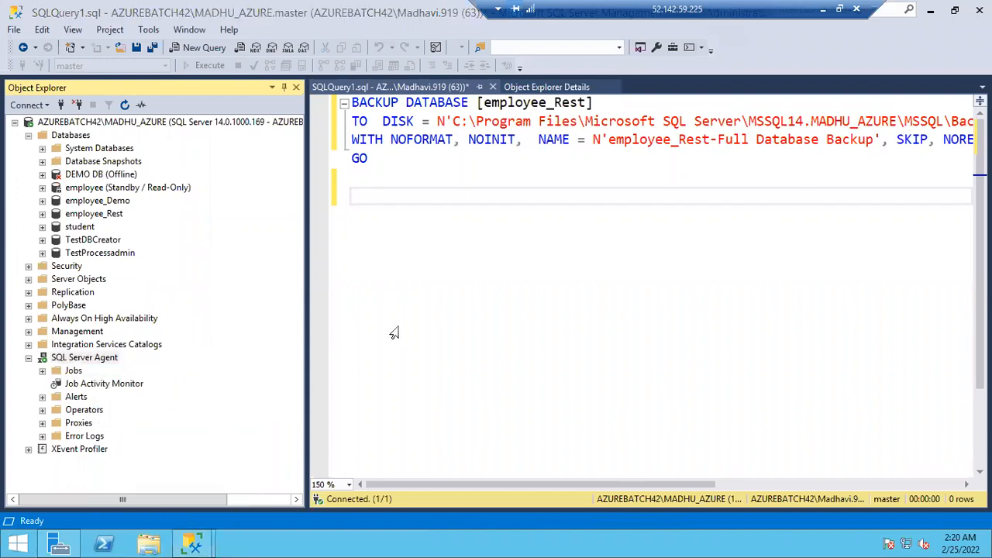
left_click(349, 79)
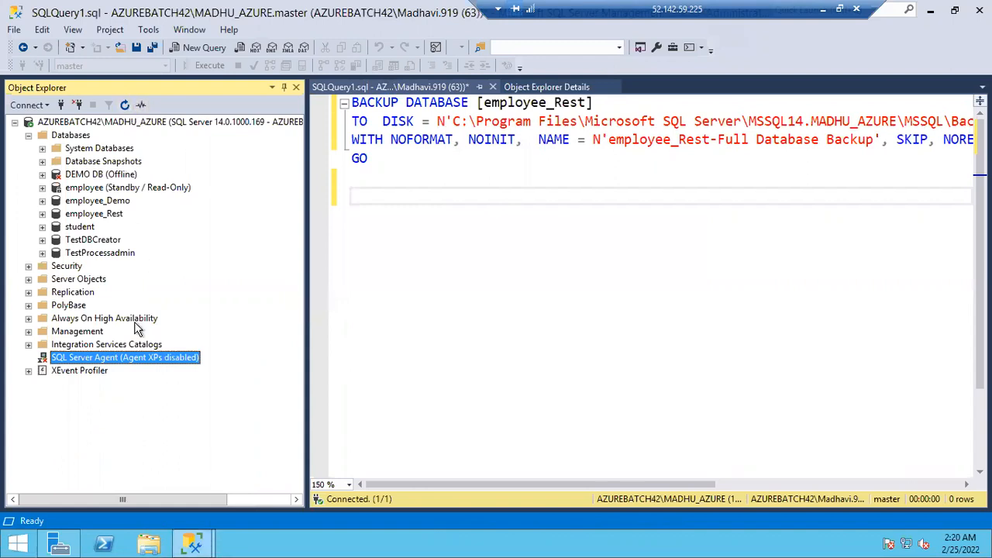
Start the SQL Server Agent service again and refresh the object tree
right_click(103, 366)
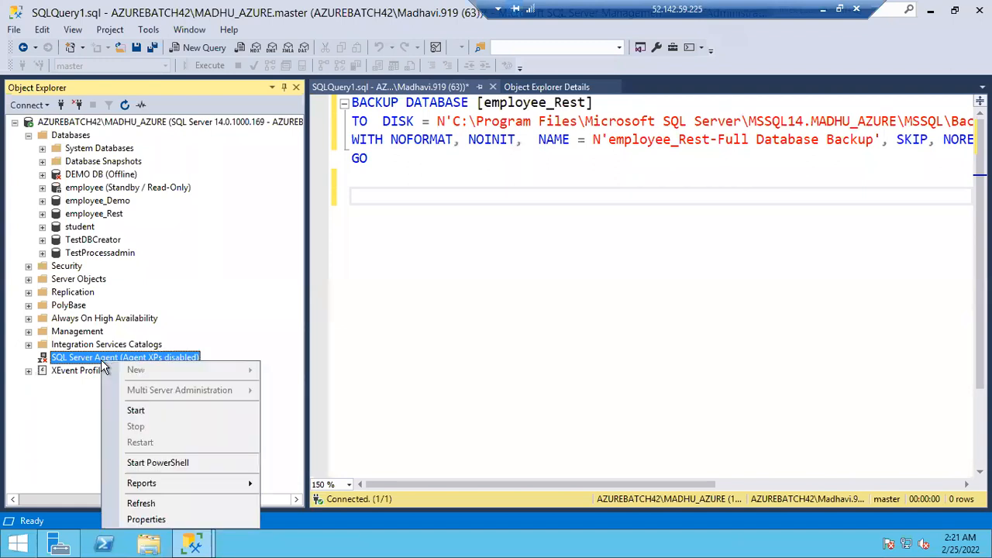
left_click(121, 411)
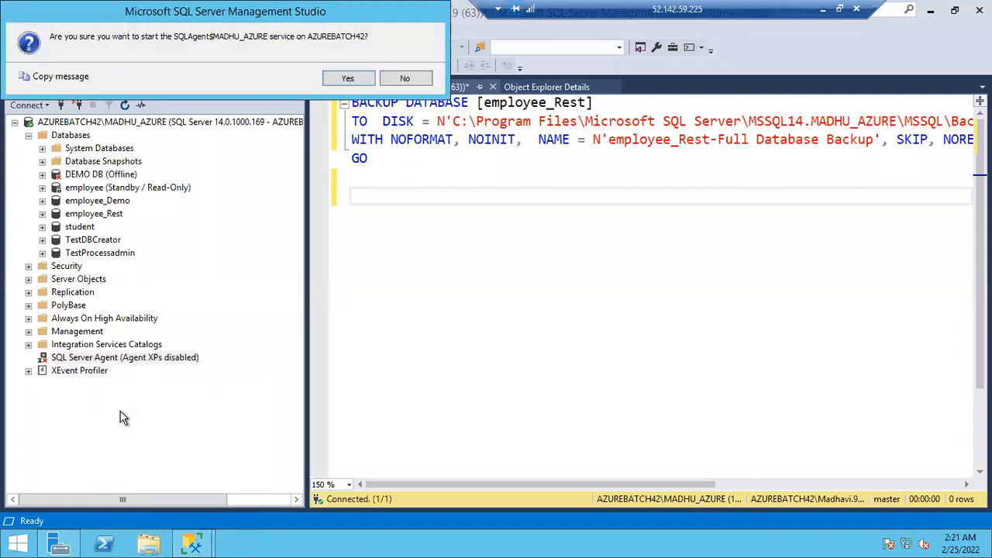
left_click(346, 81)
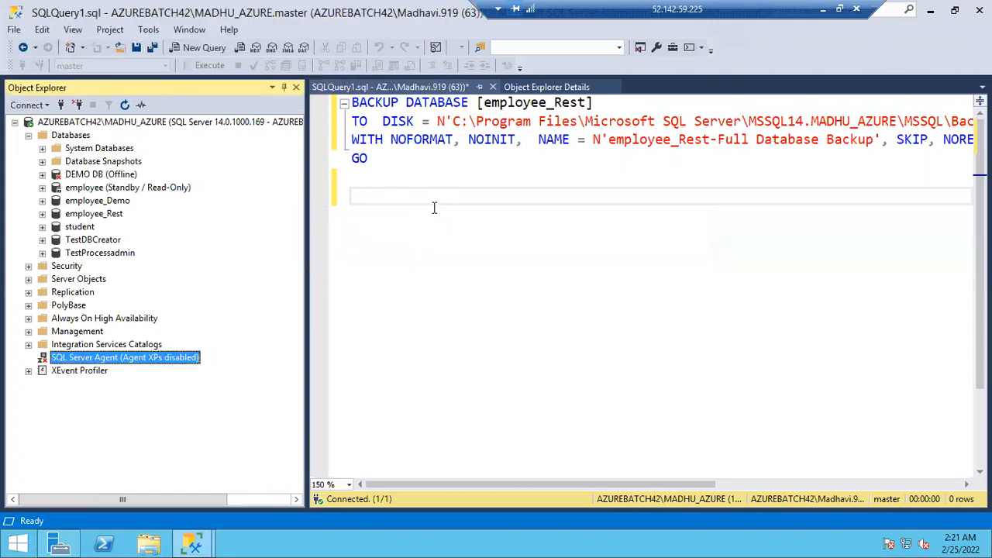
left_click(124, 104)
Expand the Jobs folder under SQL Server Agent and start creating a new job
left_click(29, 358)
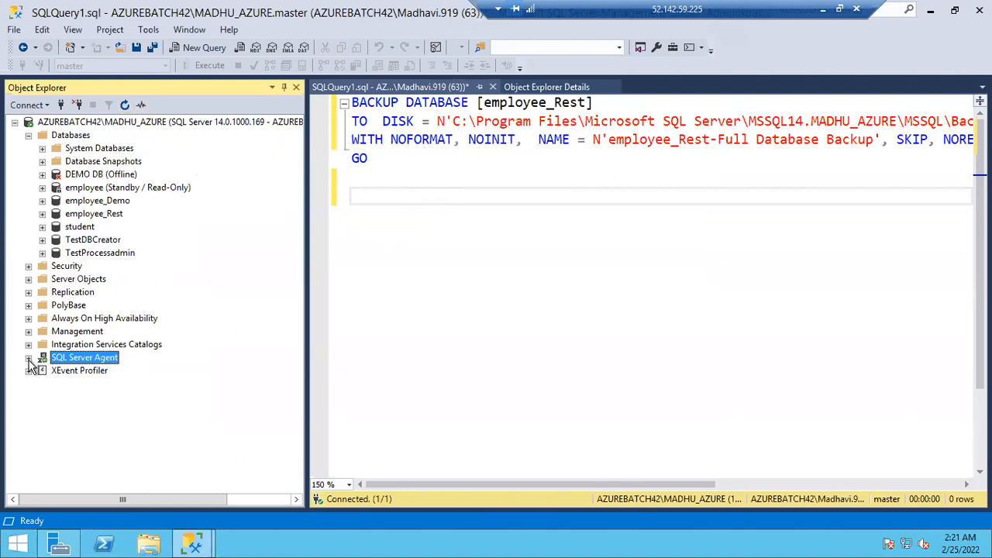
left_click(42, 371)
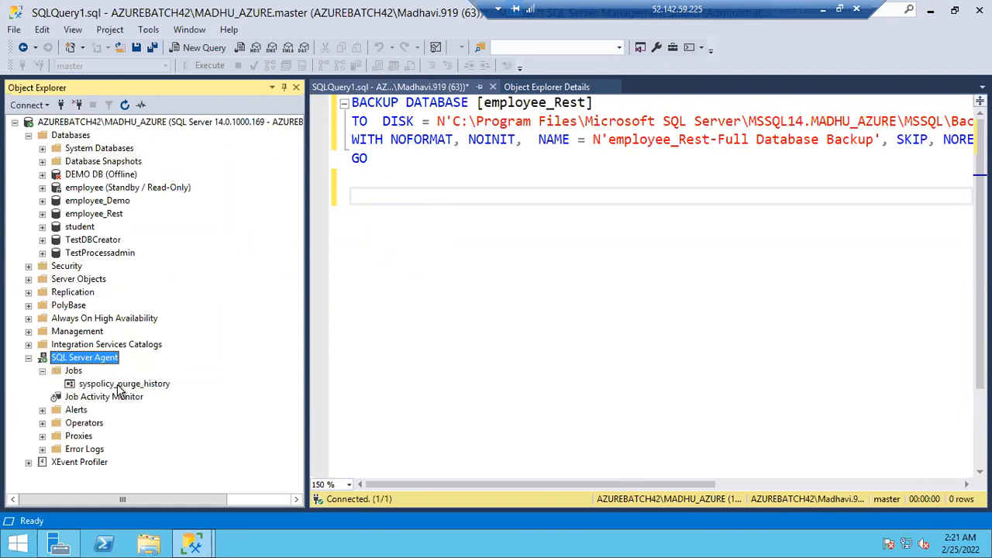
left_click(123, 383)
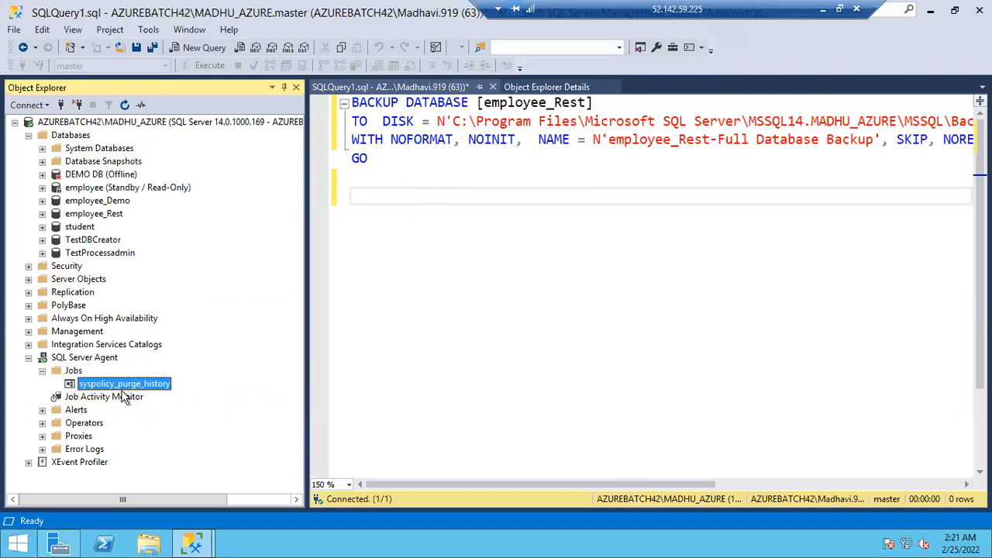
right_click(72, 371)
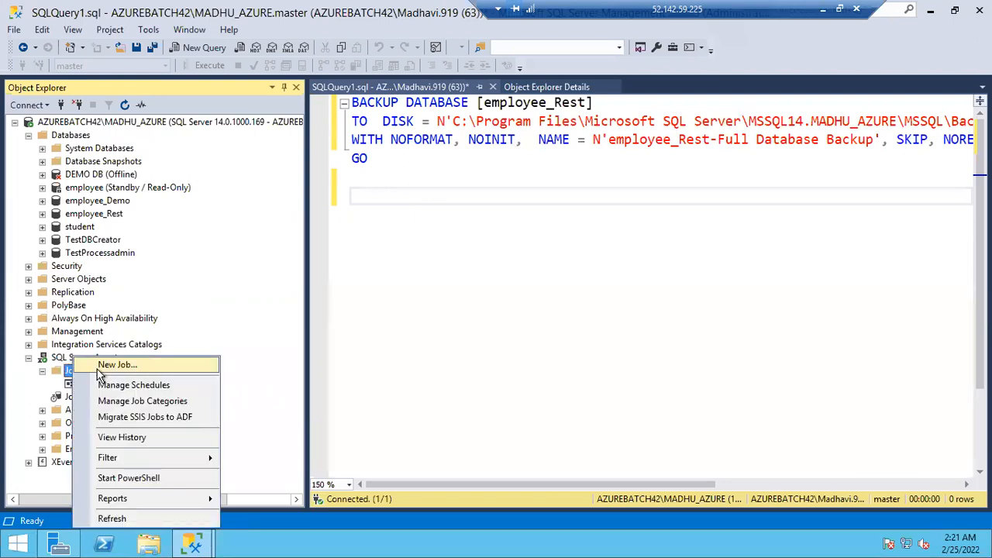
left_click(158, 362)
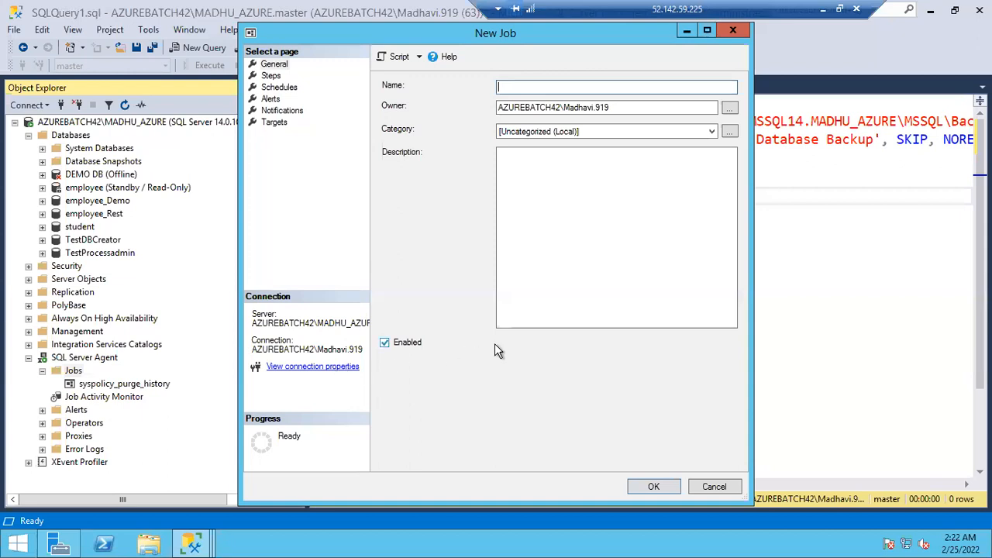
key("Escape")
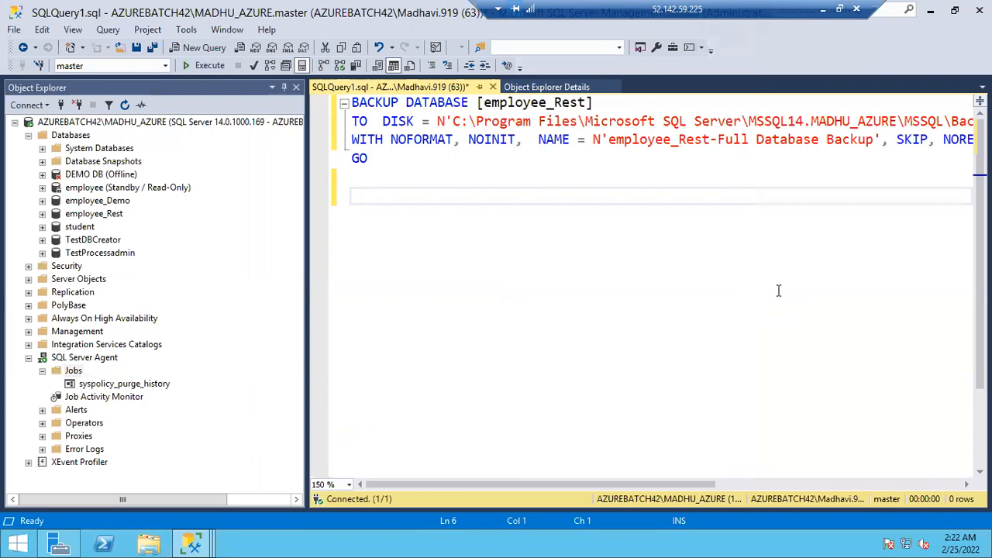
Note Database, Script and Schedule on separate lines below the backup script in the query window
type("Database")
key("Return")
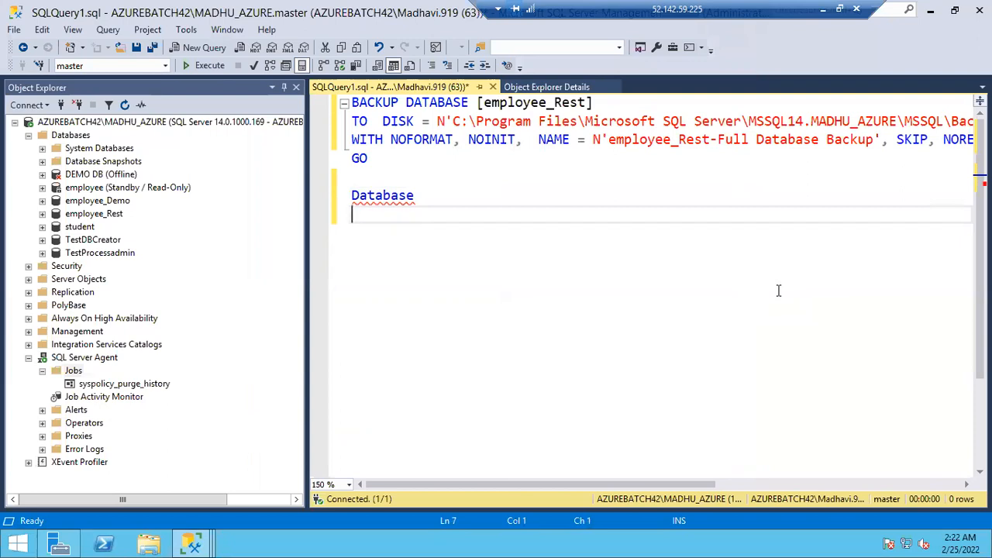
type("Script")
key("Return")
type("Sche")
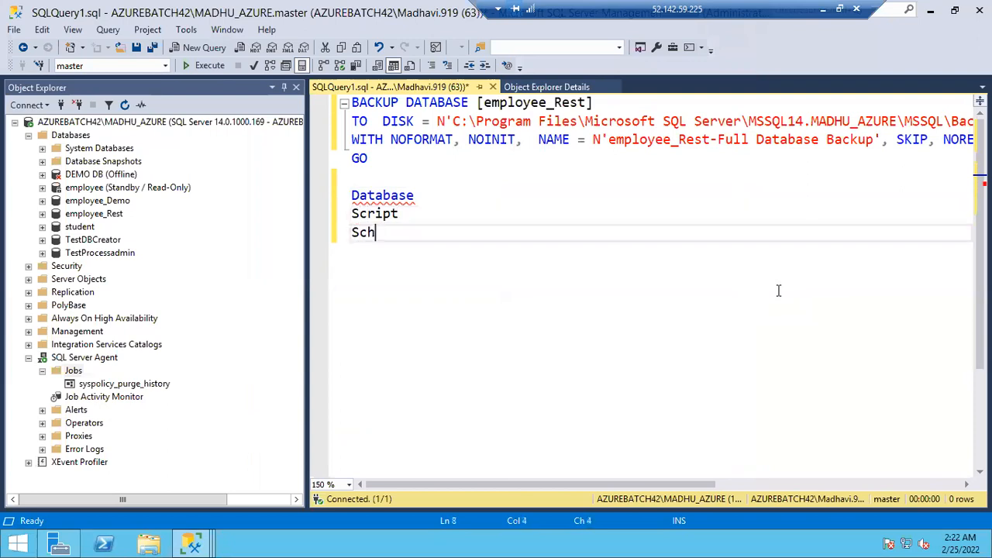
type("dule")
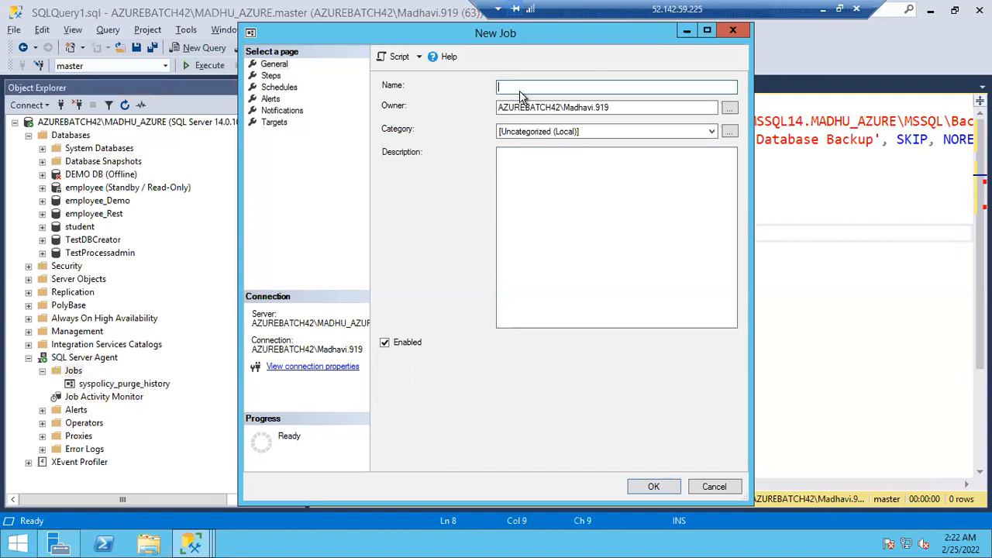
Name the new job Backup_Job_Student and point out its owner account
type("Backup")
key("BackSpace")
key("BackSpace")
key("BackSpace")
key("BackSpace")
key("BackSpace")
key("BackSpace")
type("Student")
key("BackSpace")
key("BackSpace")
key("BackSpace")
key("BackSpace")
key("BackSpace")
key("BackSpace")
key("BackSpace")
type("Backup")
type("Job_Student")
left_click_drag(612, 107, 498, 111)
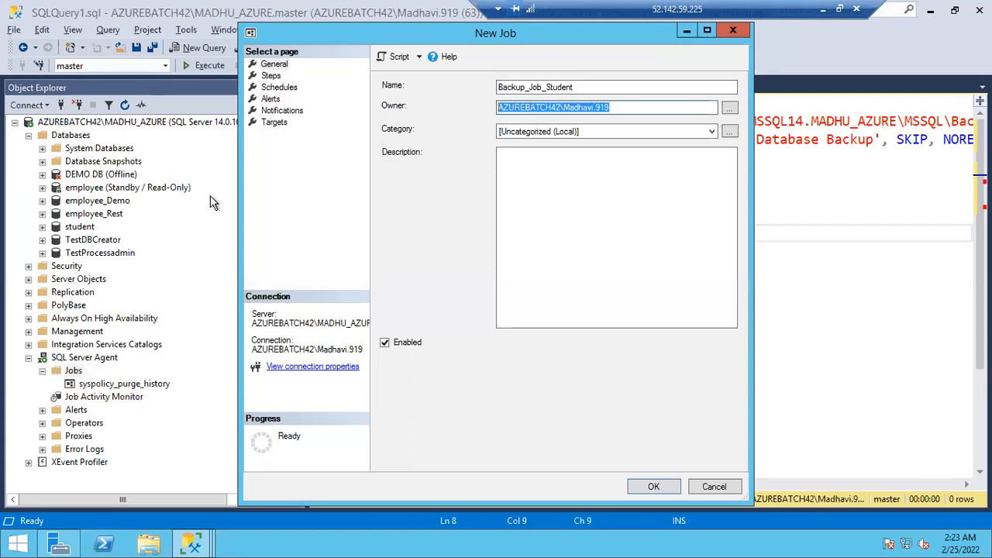
Widen the Object Explorer pane so the server's full connection name can be read
left_click(210, 197)
left_click_drag(307, 147, 398, 152)
left_click(356, 124)
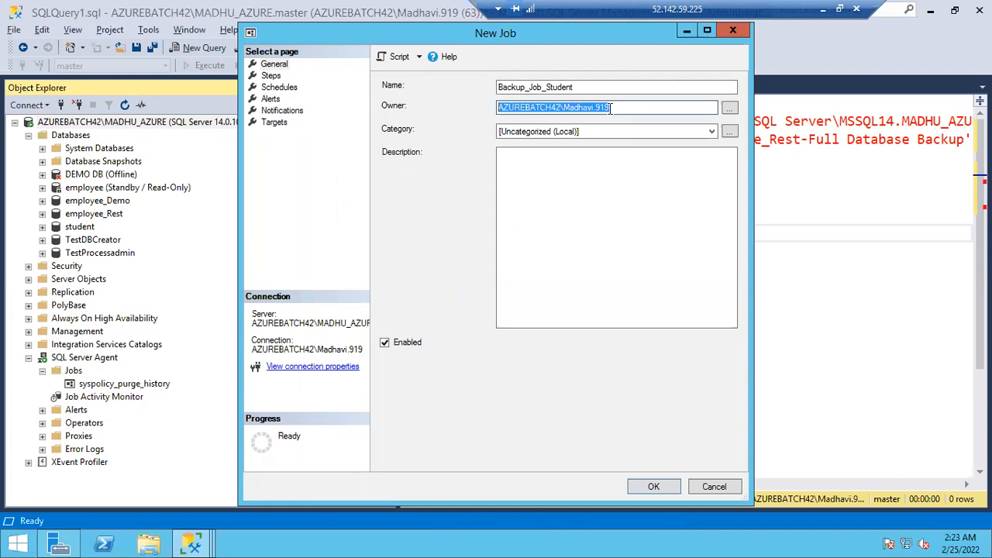
Set the new job's owner to sa and keep its category as [Uncategorized (Local)]
type("sa")
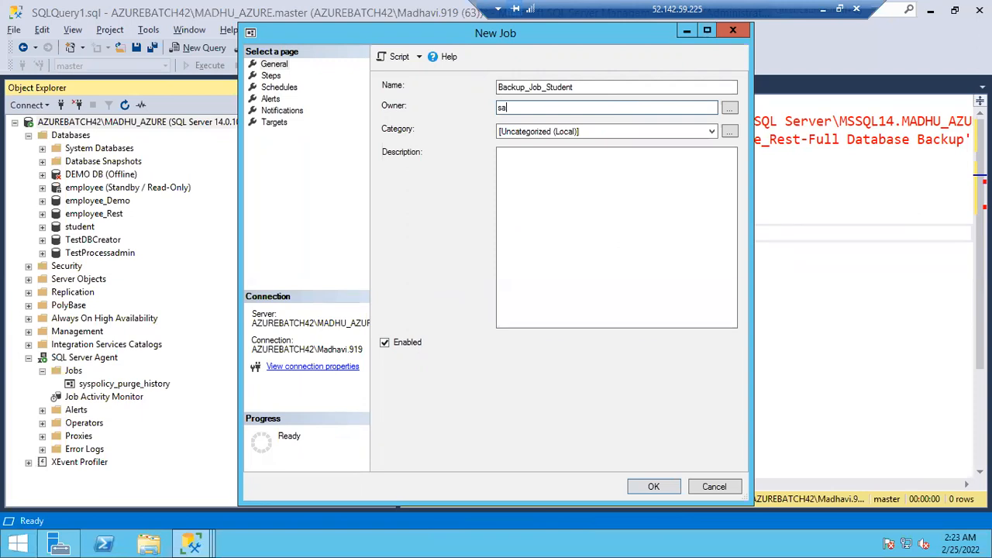
key("ctrl+z")
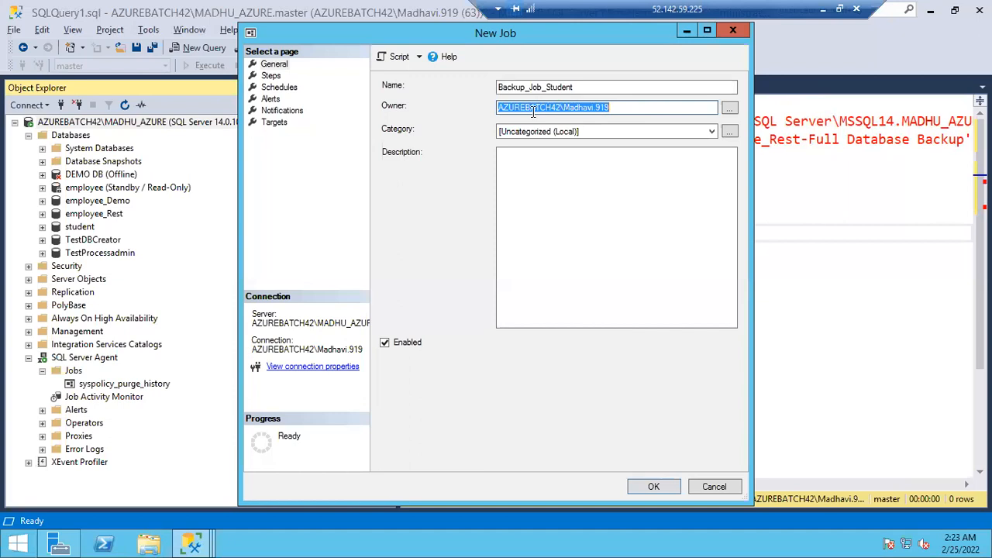
type("sa")
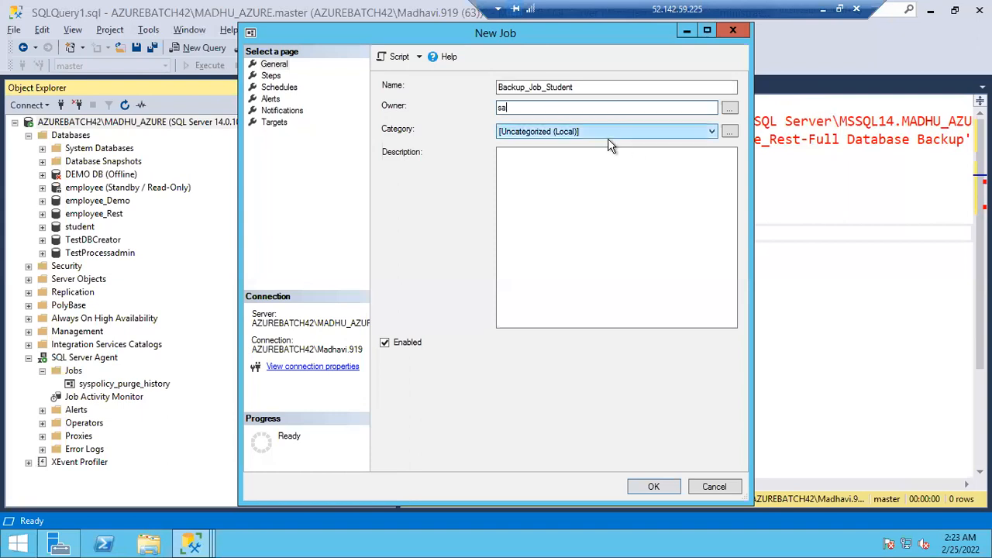
left_click(585, 131)
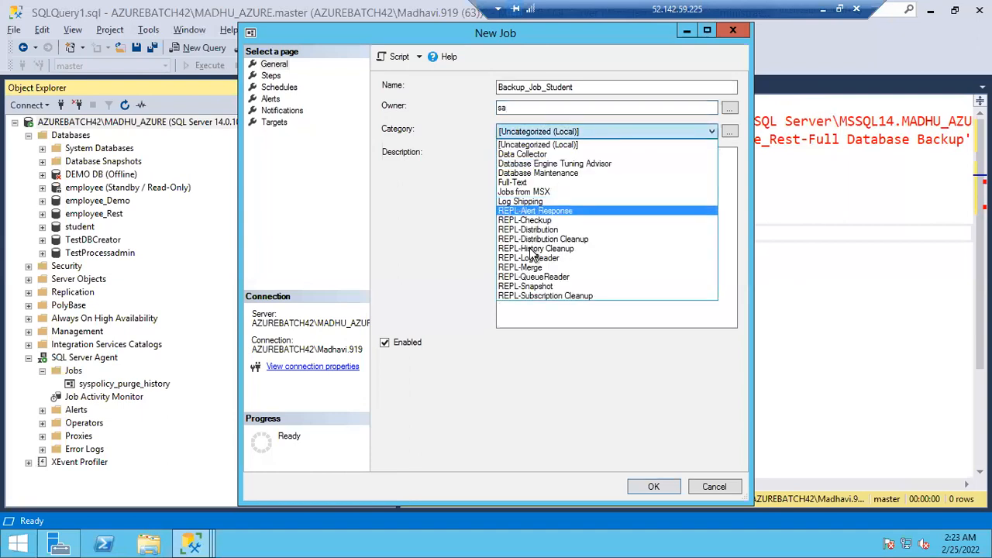
left_click(525, 144)
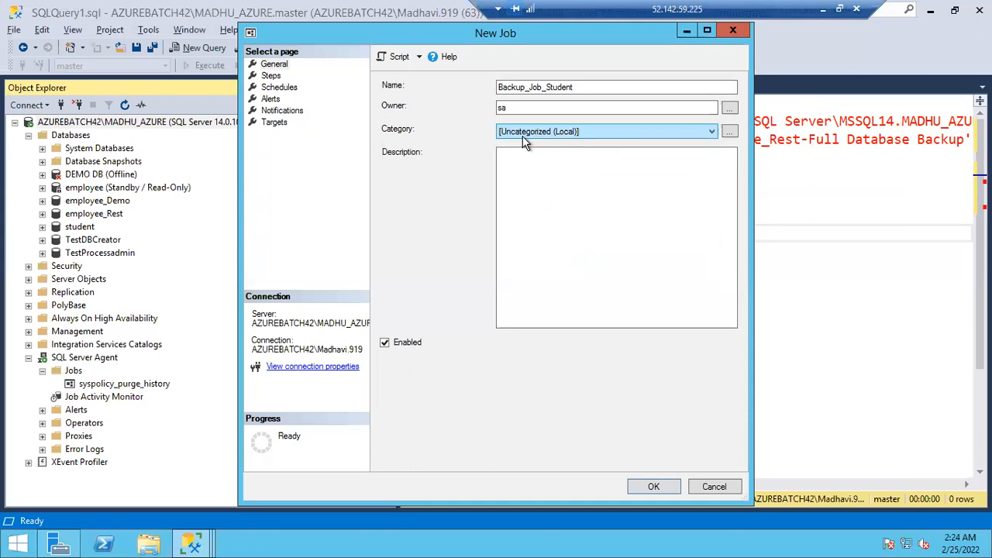
left_click(526, 182)
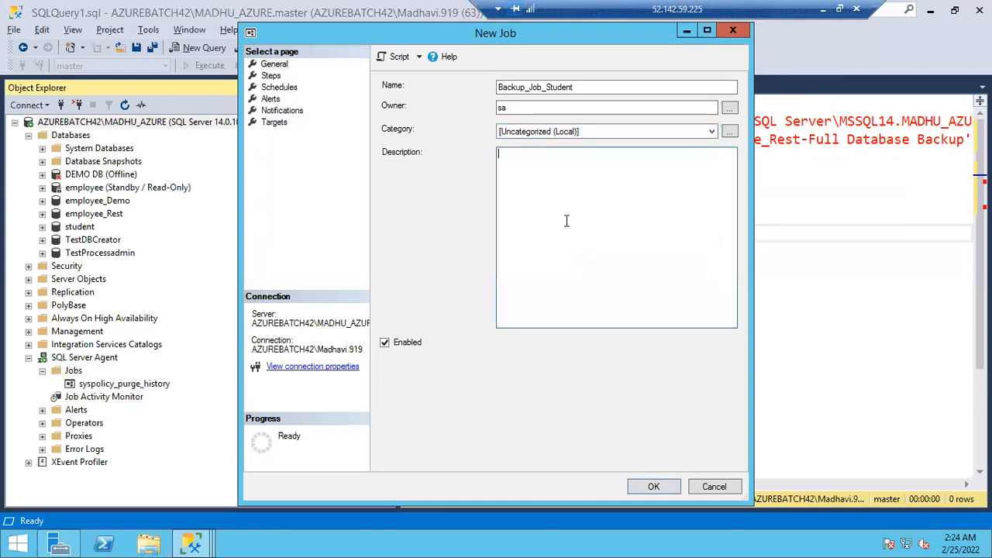
Start a new step for the job and name it Backup Job Step
left_click(271, 76)
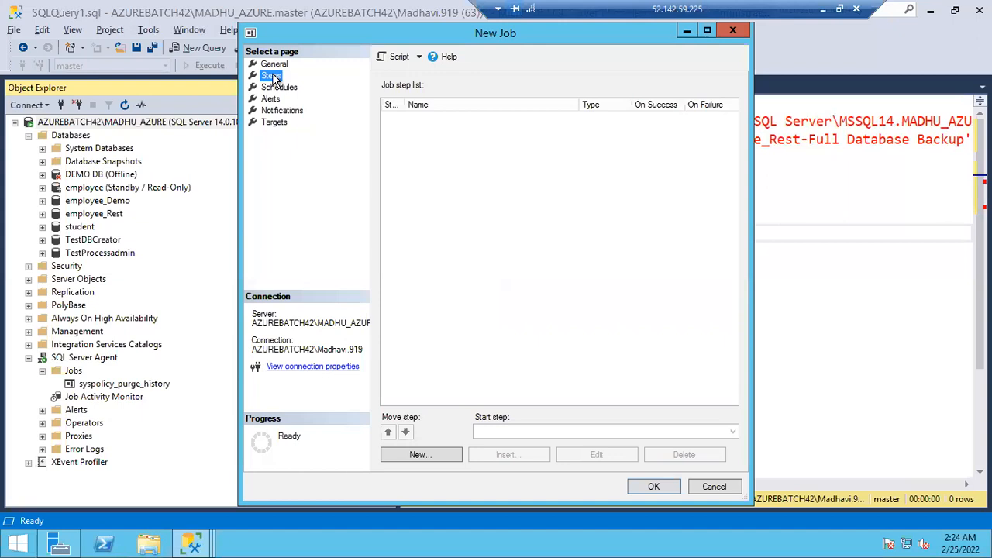
left_click(418, 457)
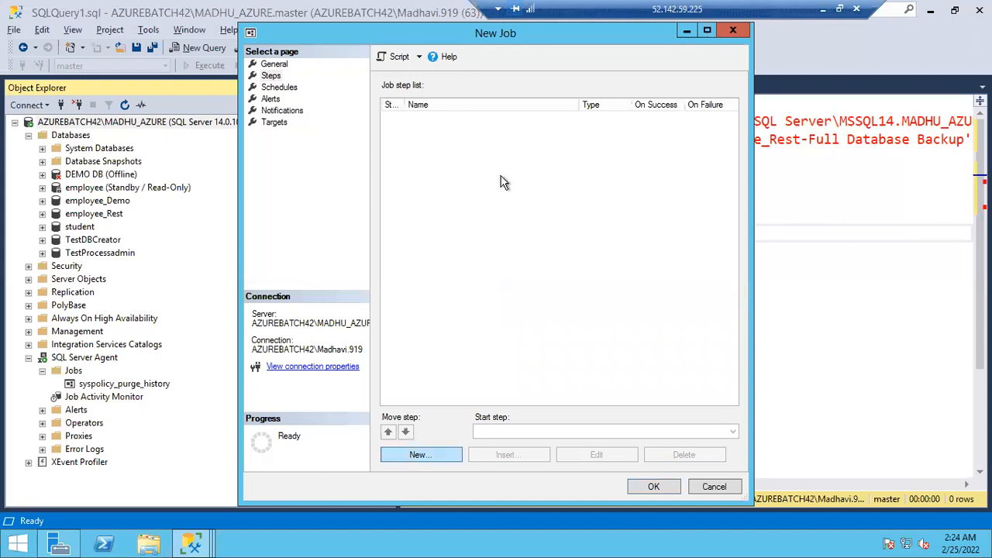
left_click(423, 454)
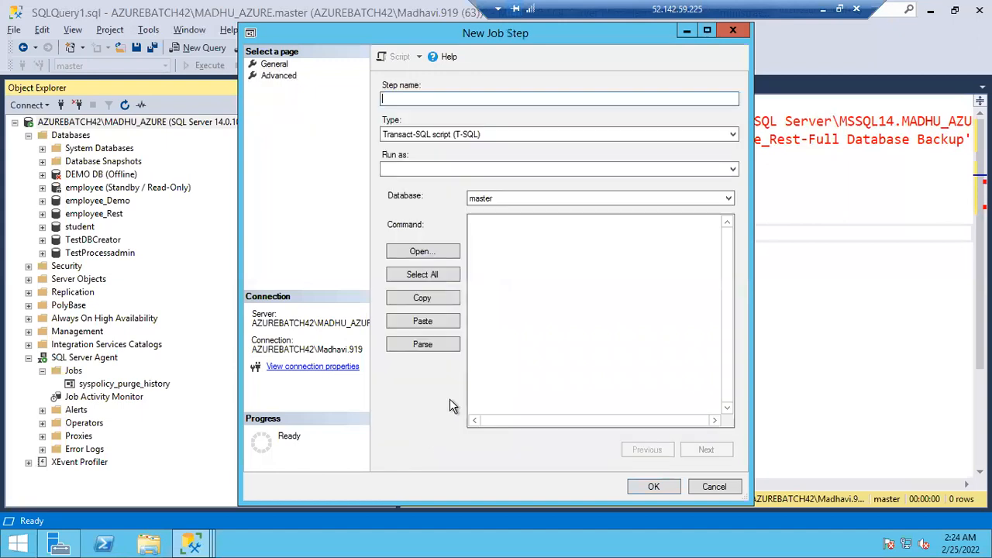
type("Backup Job Step")
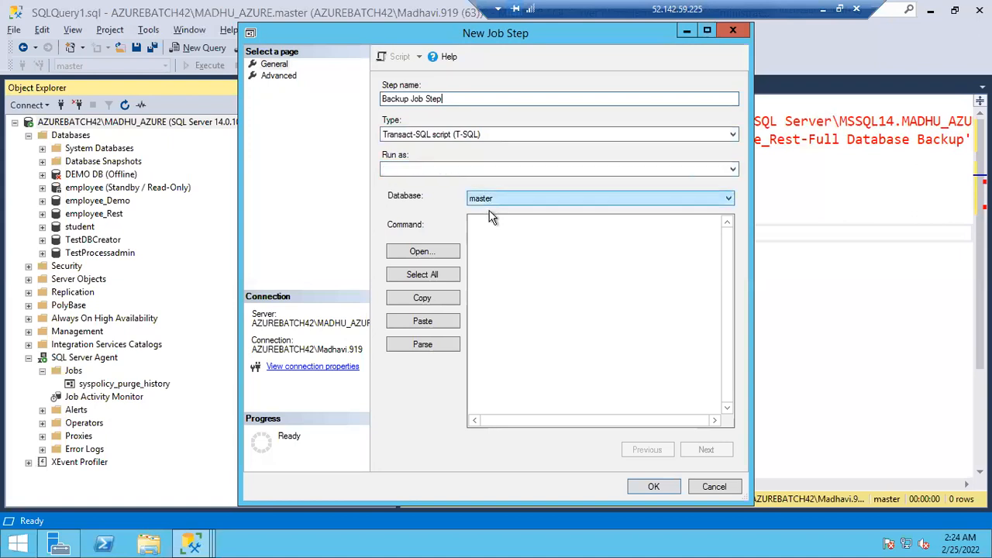
Copy the employee_Rest backup script from the query window into the job step's command and review the full statement
left_click(824, 264)
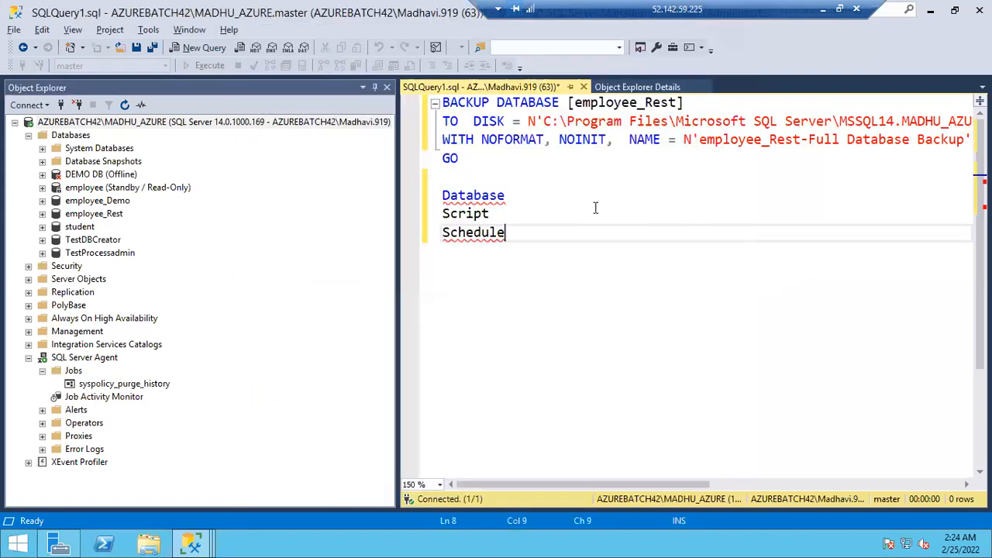
left_click_drag(468, 159, 438, 105)
left_click(436, 105, "shift")
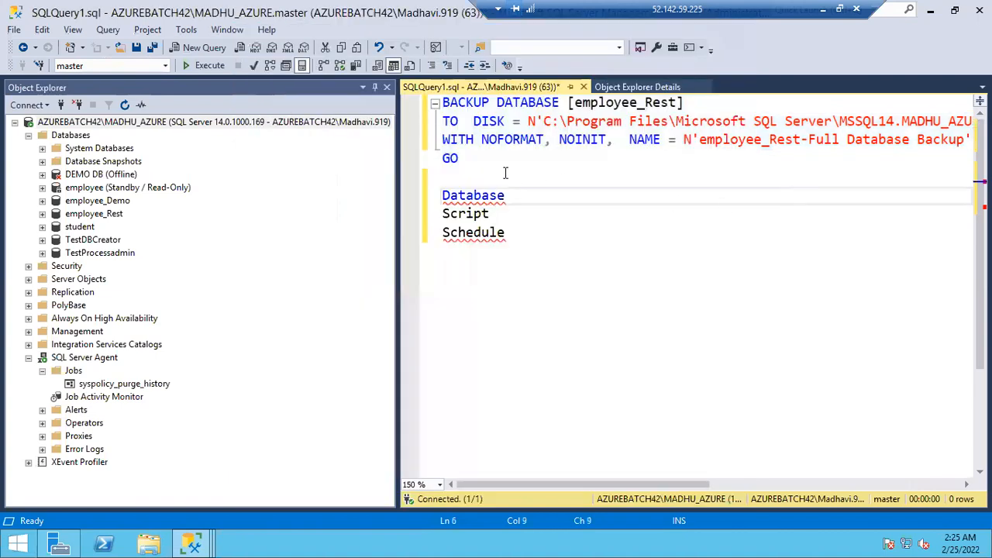
left_click_drag(479, 159, 435, 103)
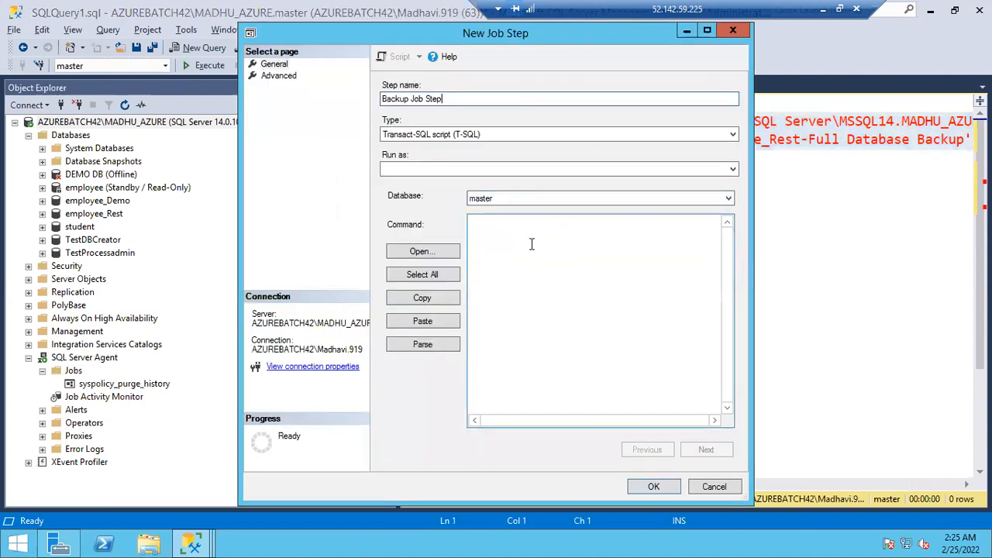
left_click(532, 245)
type("BACKUP DATABASE [employee_Rest] TO  DISK = N'C:\\Program Files\\Microsoft SQL Server\\MSSQL14.MADHU_AZURE\\MSSQL\\Backup\\employee_Rest.bak' WITH NOFORMAT, NOINIT,  NAME = N'employee_Rest-Full Database Backup', SKIP, NOREWIND, NOUNLOAD,  STATS = 10 GO")
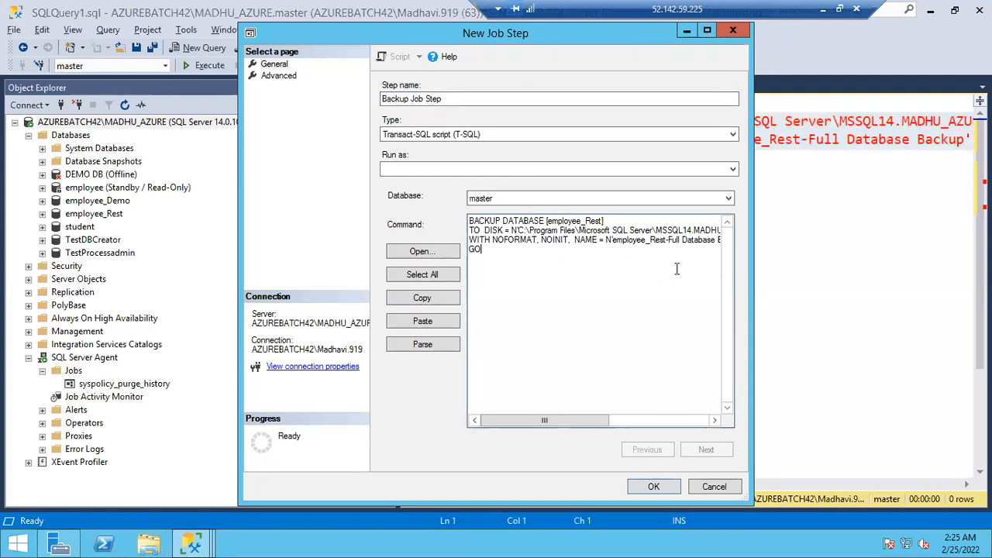
left_click_drag(563, 421, 674, 431)
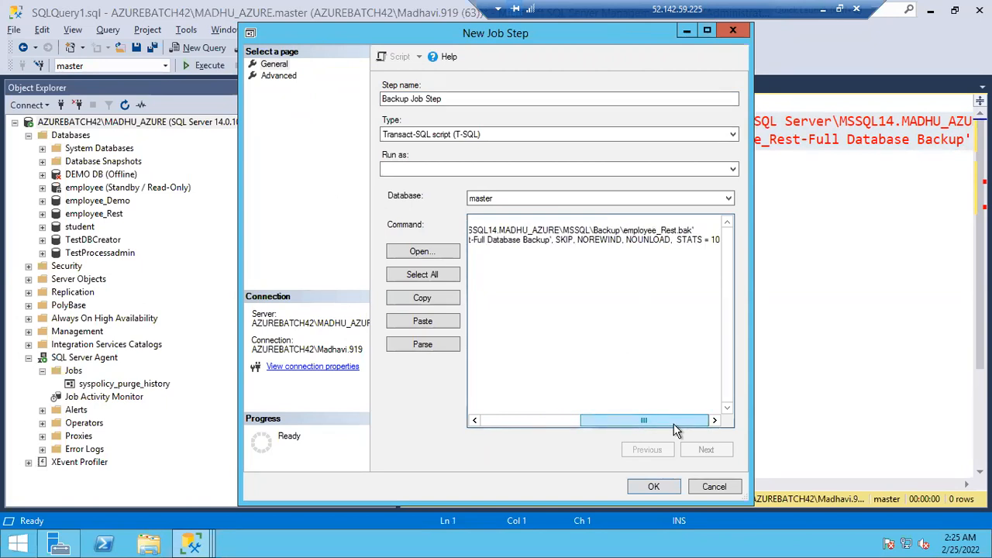
left_click_drag(675, 431, 493, 408)
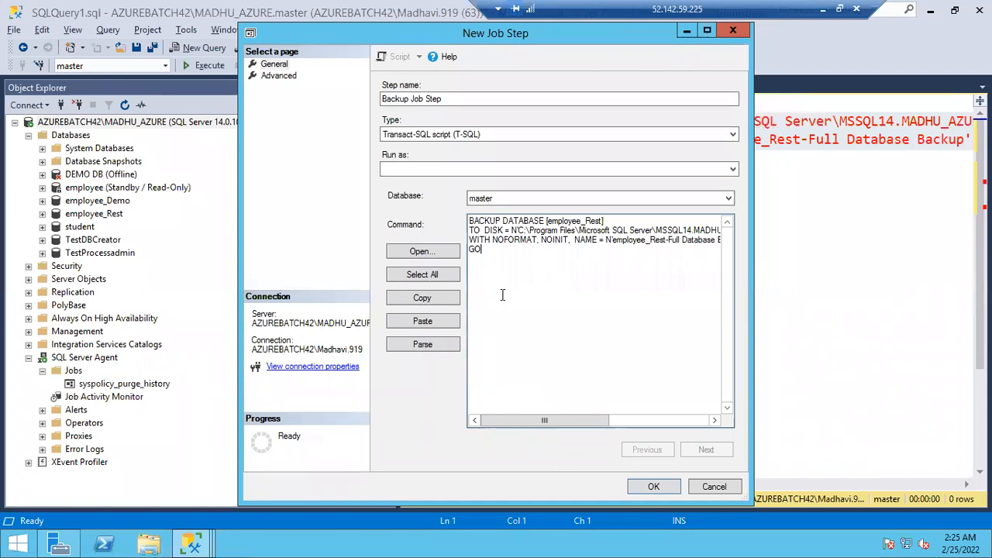
Parse the employee_Rest backup command and save Backup Job Step to the job
left_click(404, 276)
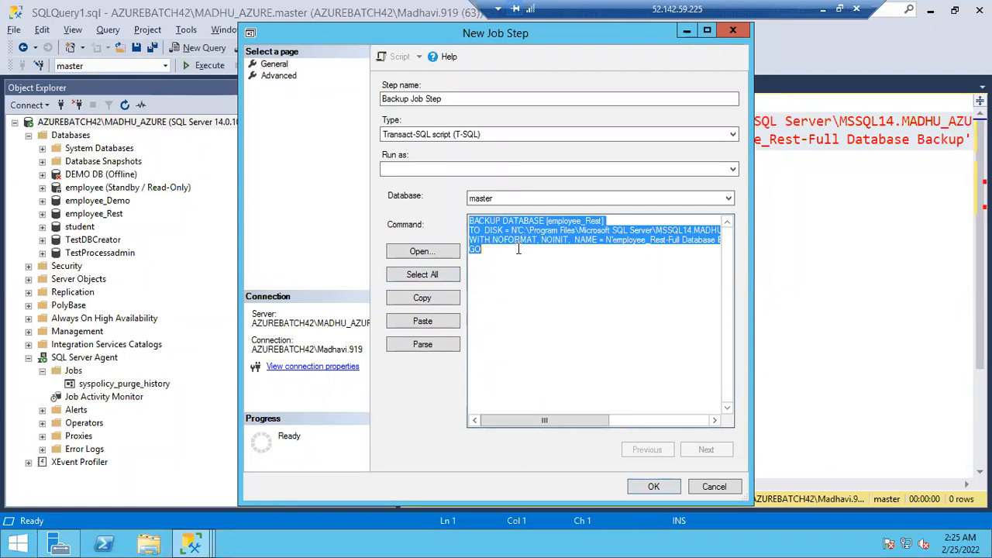
left_click(426, 345)
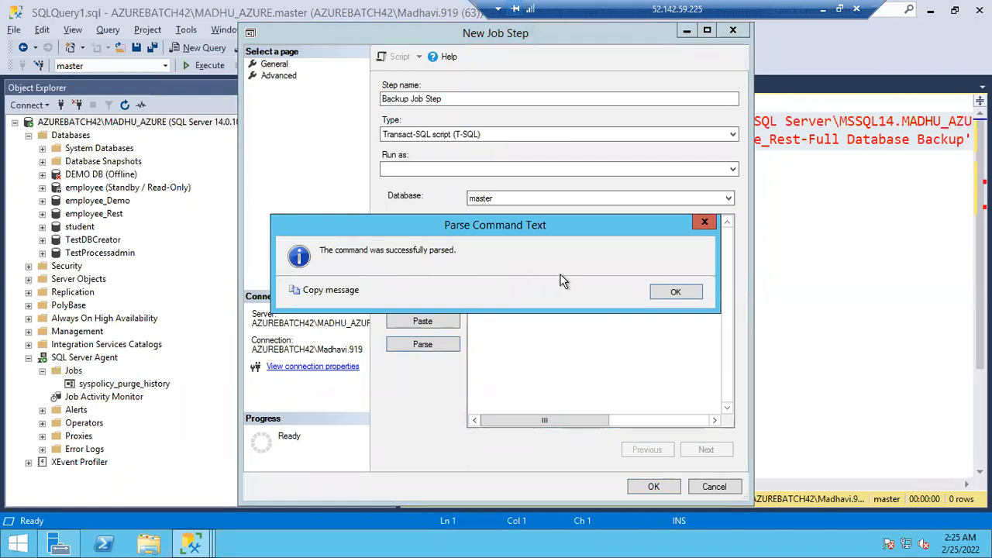
left_click(675, 294)
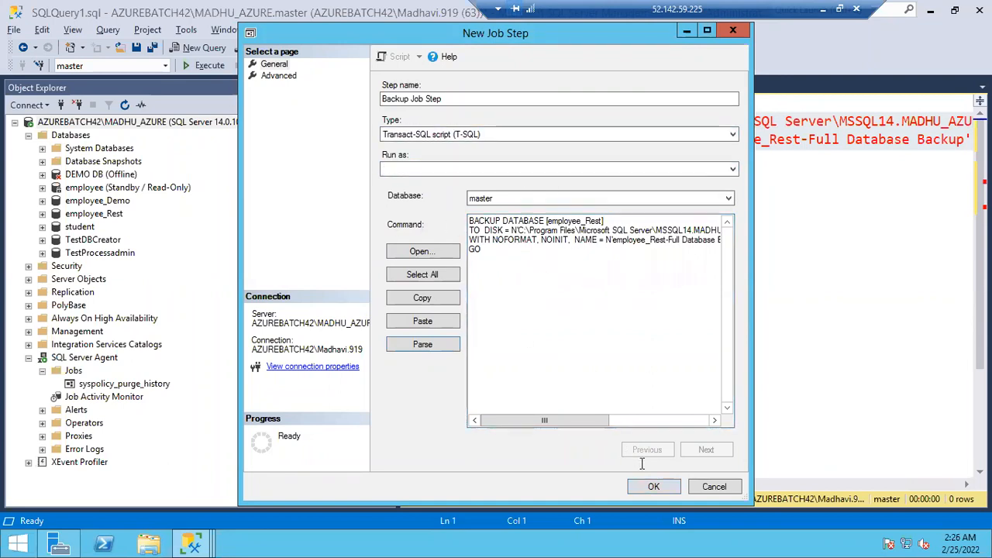
left_click(653, 486)
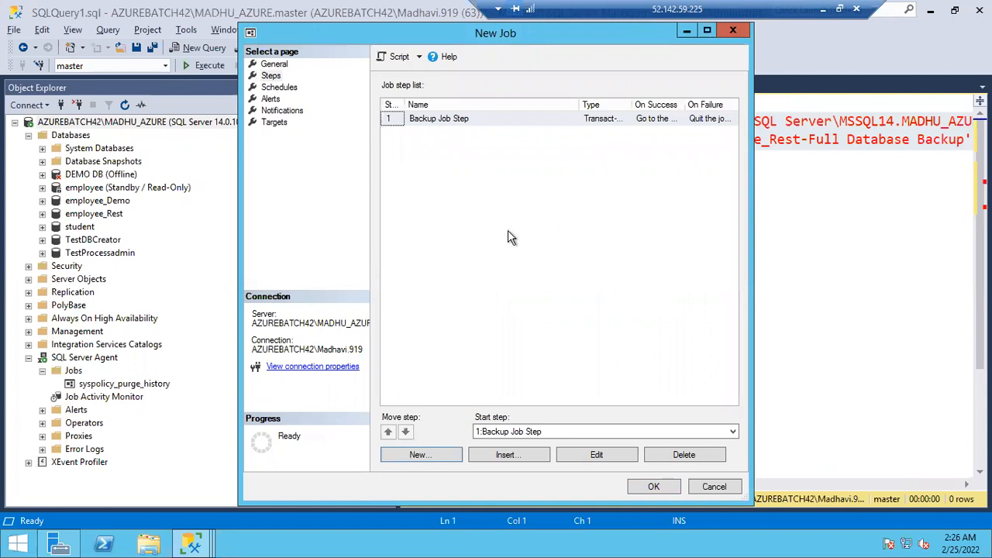
Start a second step for the job and name it StudnetDB Backup
left_click(431, 456)
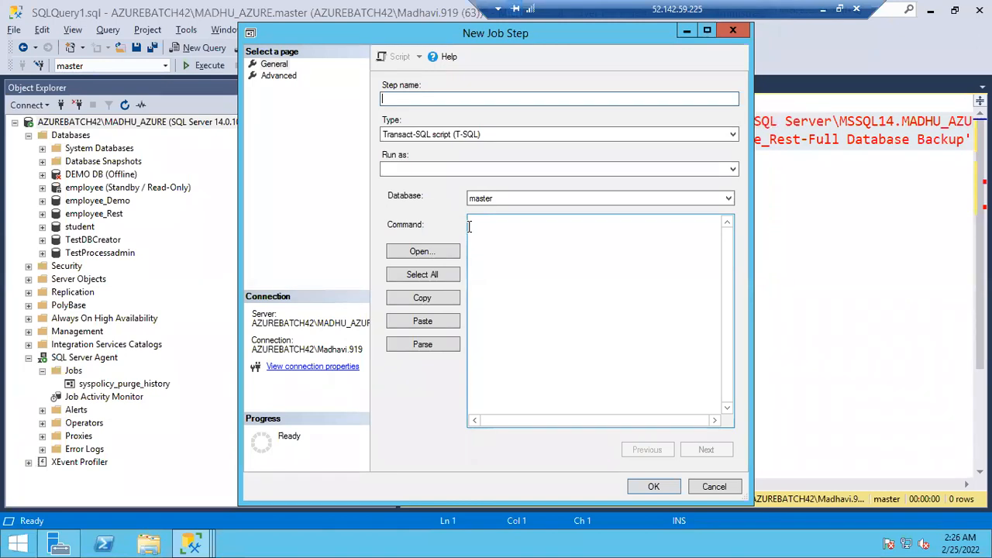
type("StudnetDB Backup")
Insert the copied backup script as the command, replacing the database name and the backup file's base name with Student
left_click(534, 264)
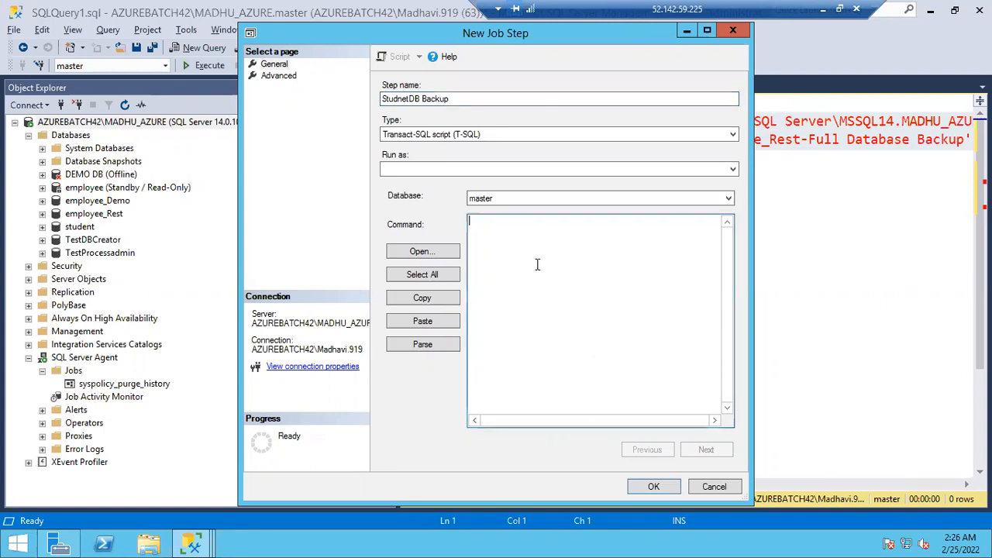
key("ctrl+v")
double_click(557, 221)
type("Student")
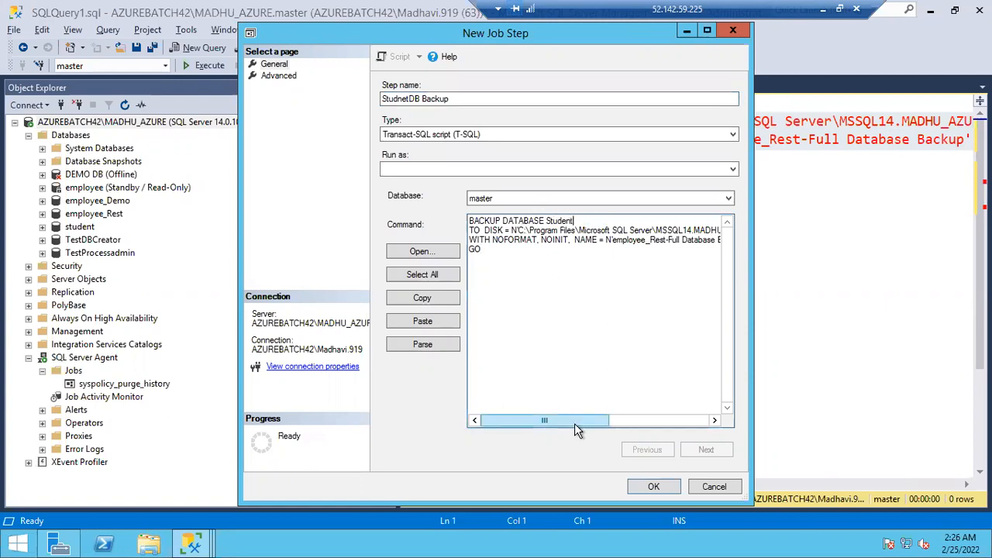
left_click_drag(595, 423, 695, 424)
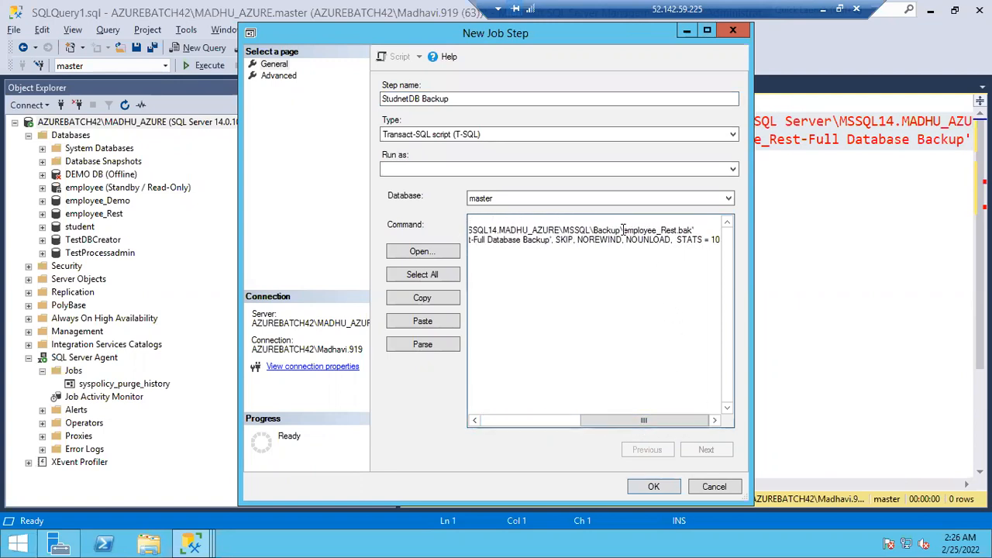
left_click_drag(624, 230, 676, 230)
type("Student")
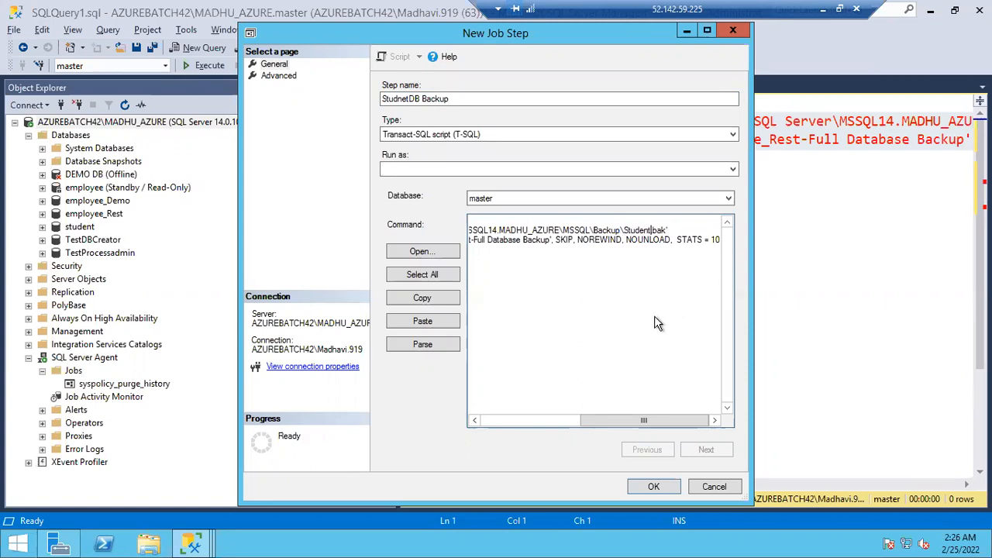
left_click_drag(454, 411, 454, 412)
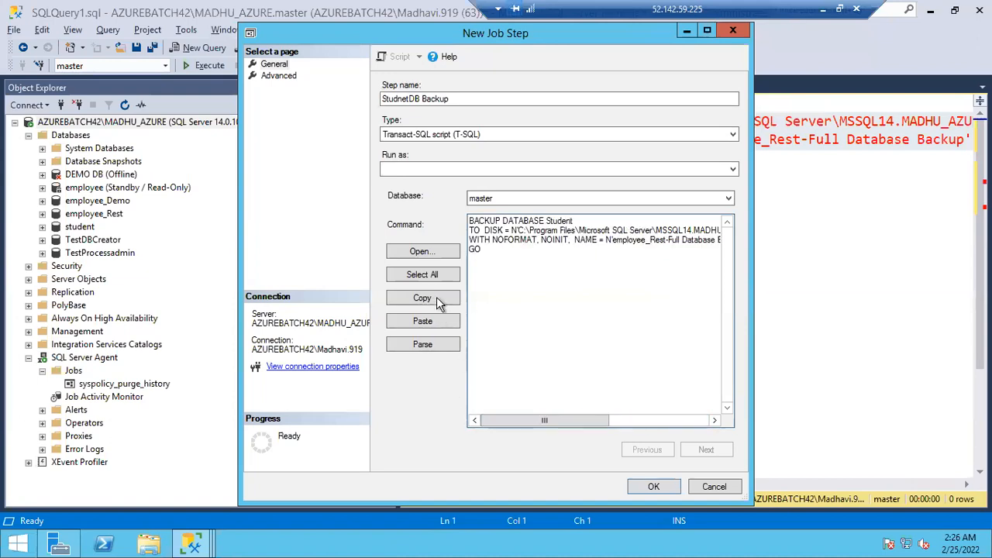
Parse the Student backup command and save StudnetDB Backup to the job
left_click(423, 276)
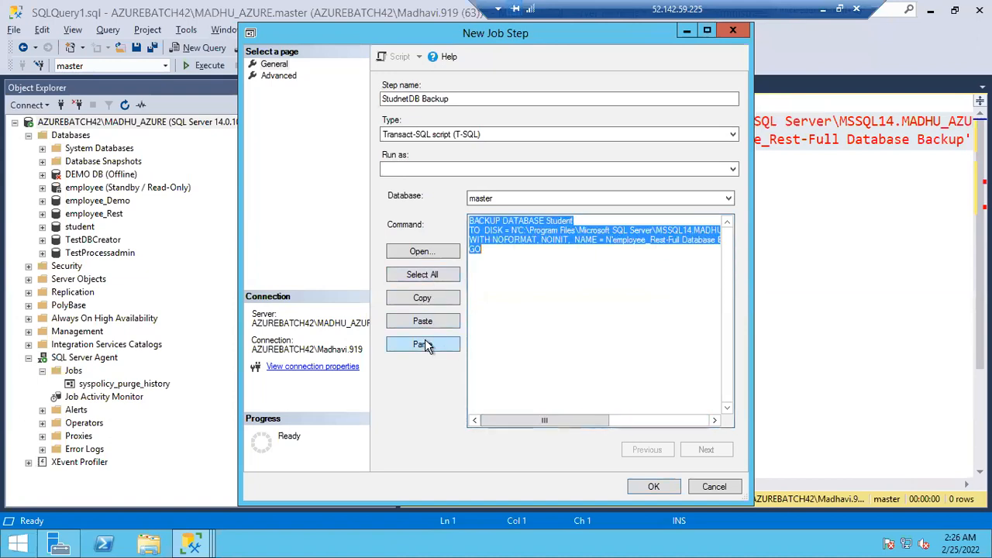
left_click(425, 342)
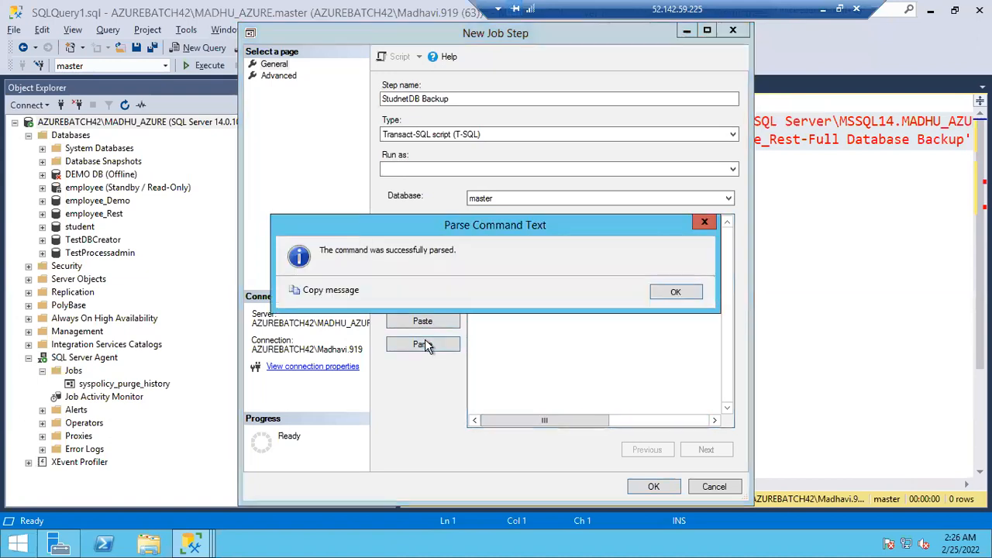
left_click(667, 294)
left_click(652, 489)
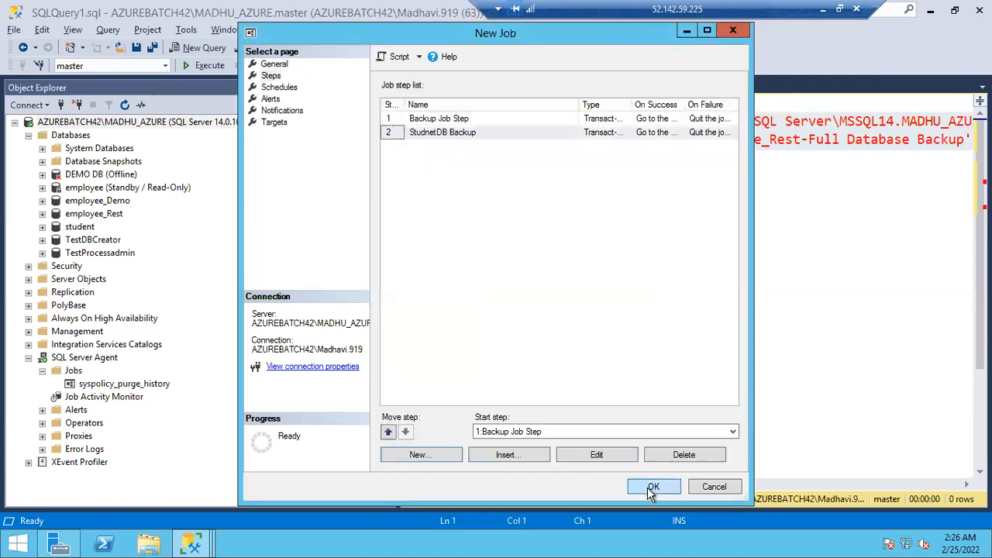
Try Quit the job reporting success as Backup Job Step's on-success action and restore Go to the next step
left_click(432, 122)
left_click(434, 134)
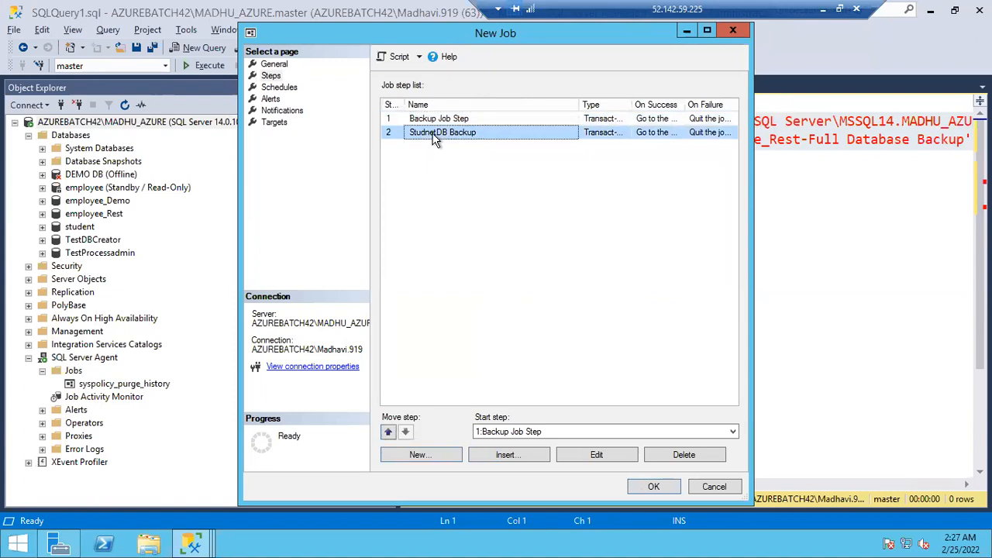
double_click(423, 120)
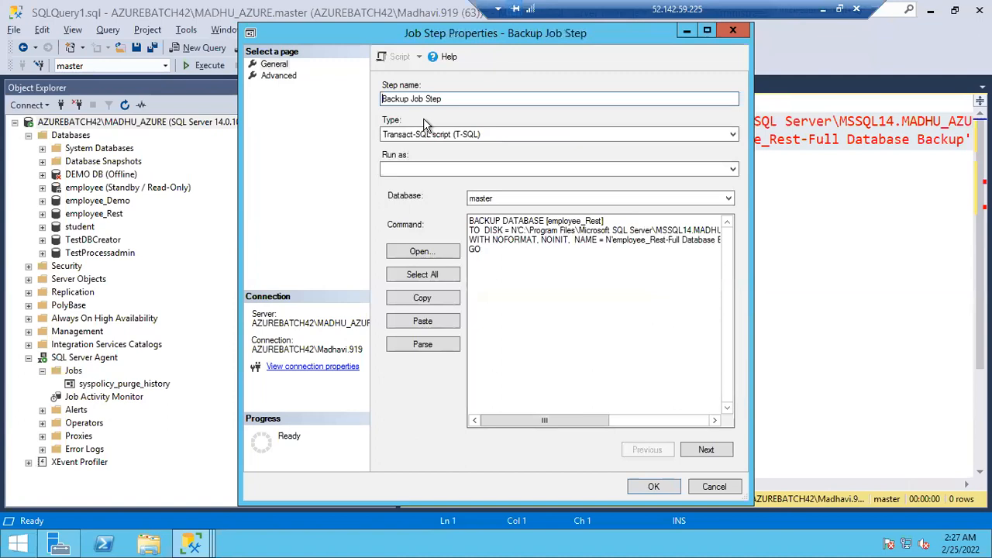
left_click(267, 76)
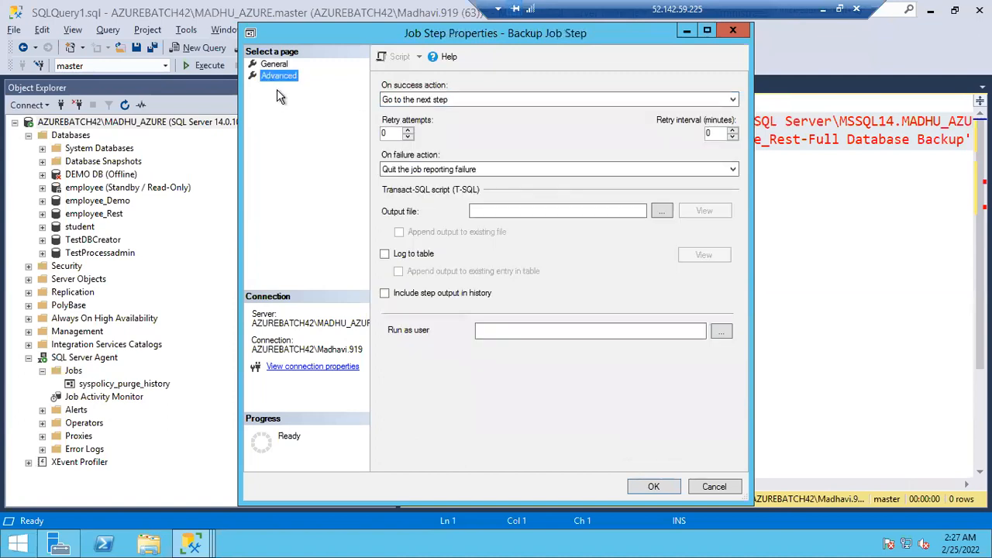
left_click(431, 108)
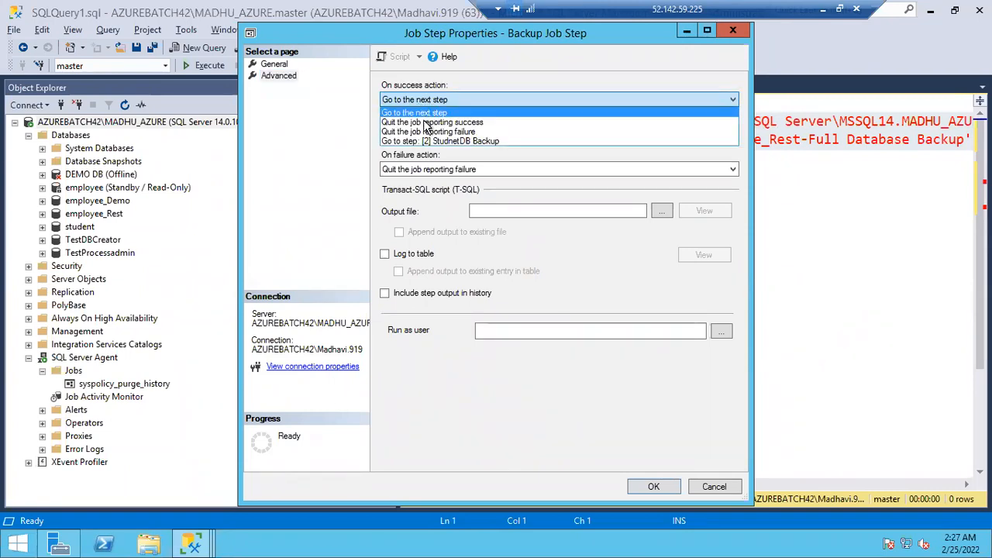
left_click(425, 122)
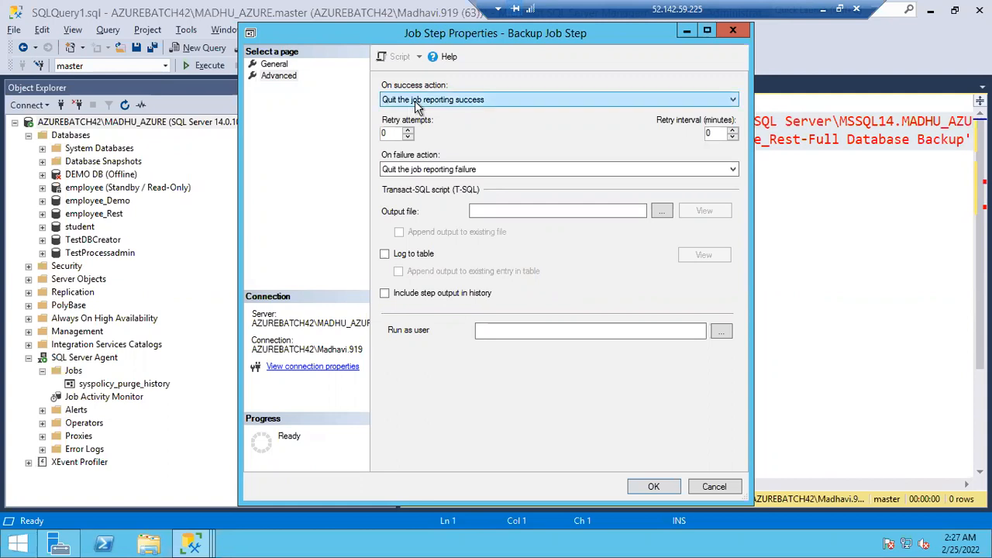
left_click(415, 100)
left_click(411, 113)
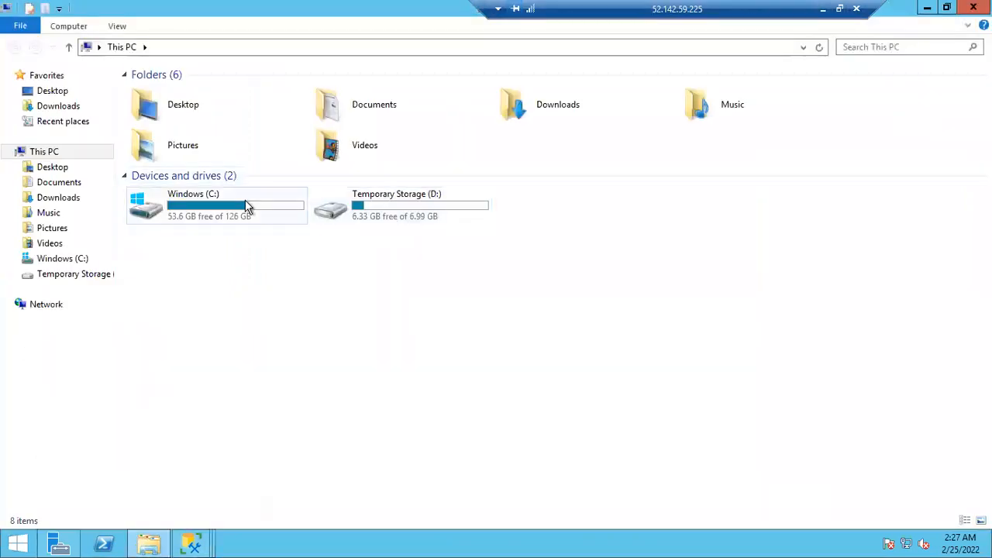
Open the MSSQL14 instance's Backup folder inside C:\Program Files\Microsoft SQL Server
double_click(248, 206)
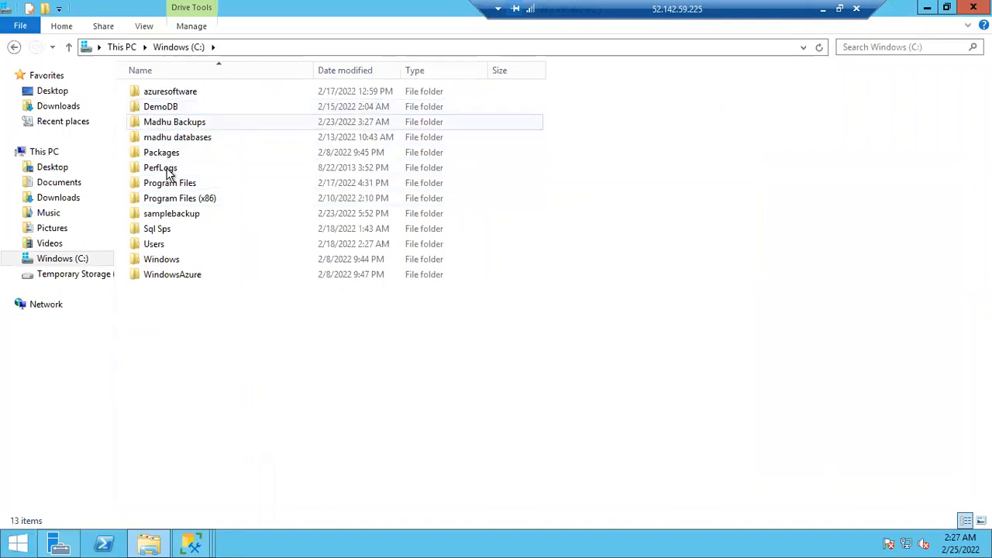
double_click(165, 186)
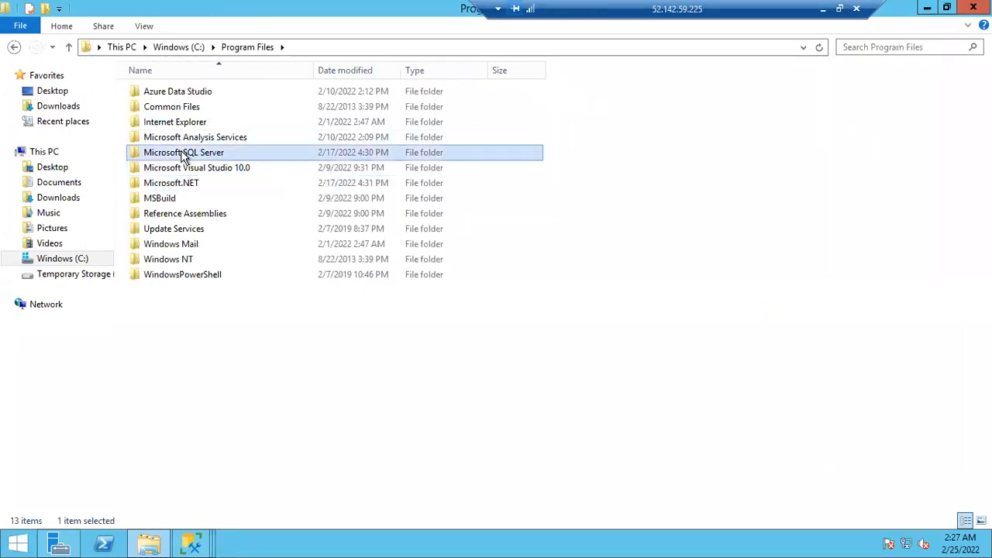
double_click(184, 155)
left_click(183, 188)
double_click(184, 188)
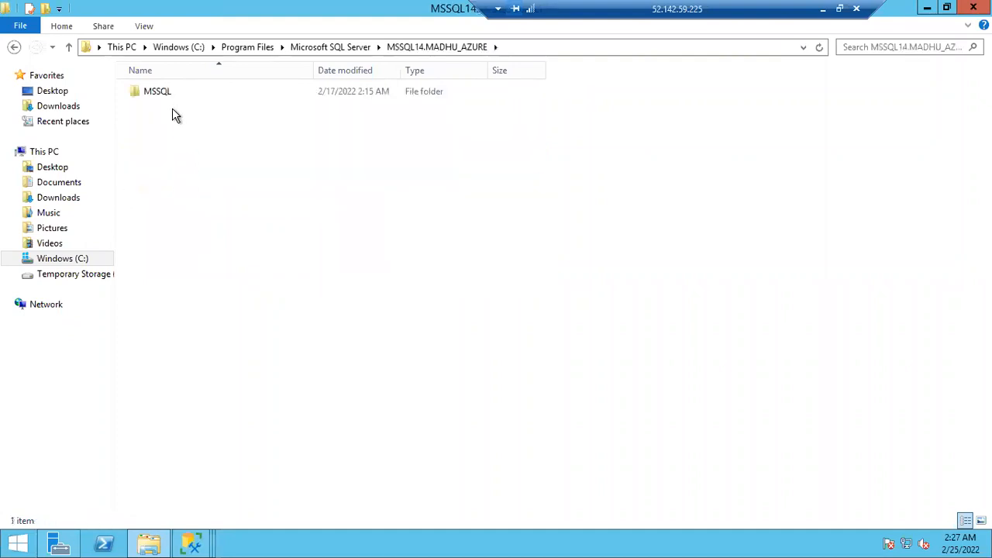
double_click(165, 99)
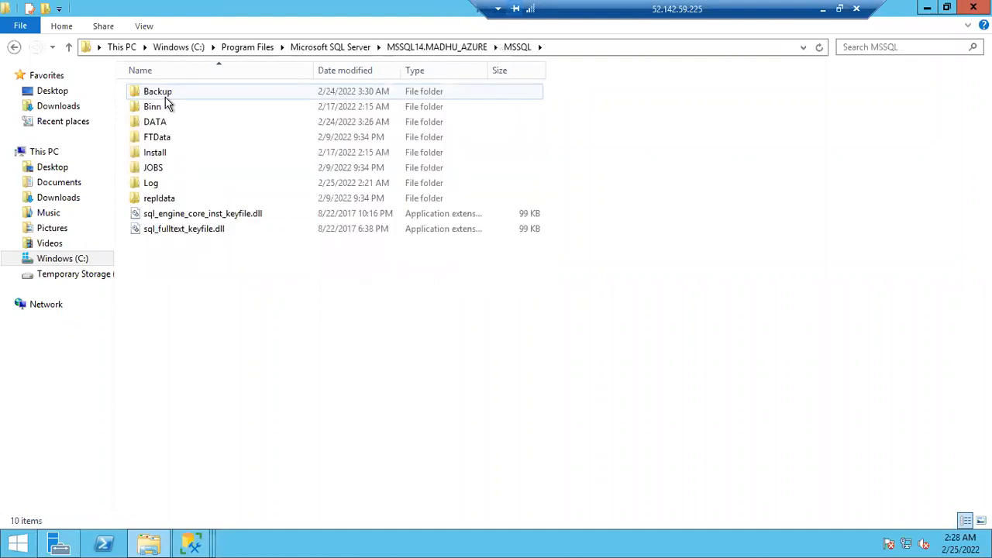
double_click(164, 98)
Delete every file in the instance's Backup folder and return to Backup Job Step's properties
key("ctrl+a")
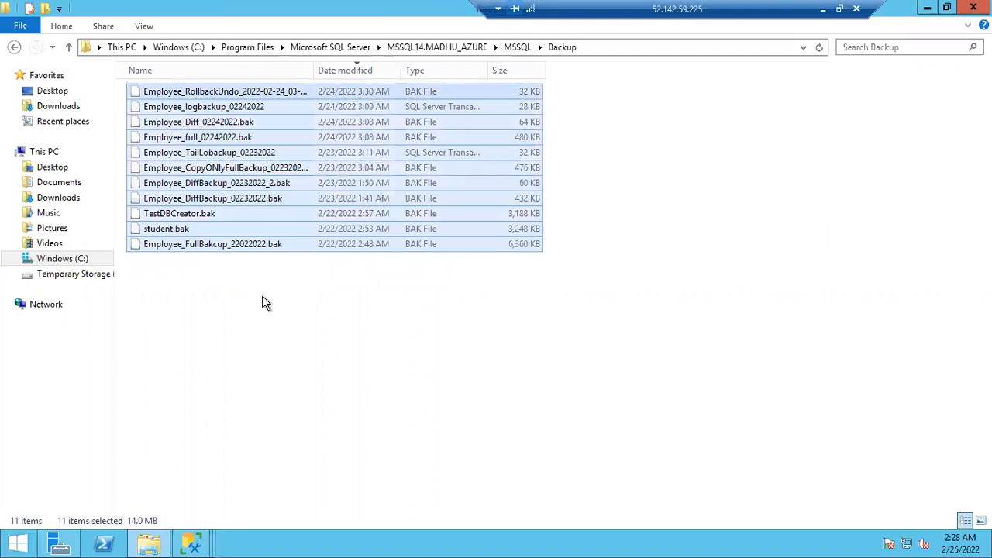
key("Delete")
key("Return")
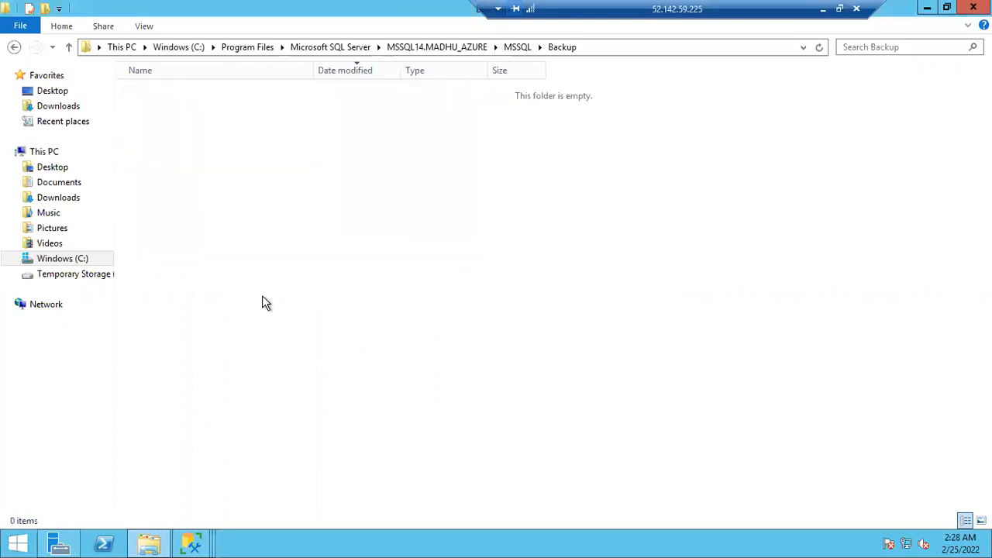
key("alt+Tab")
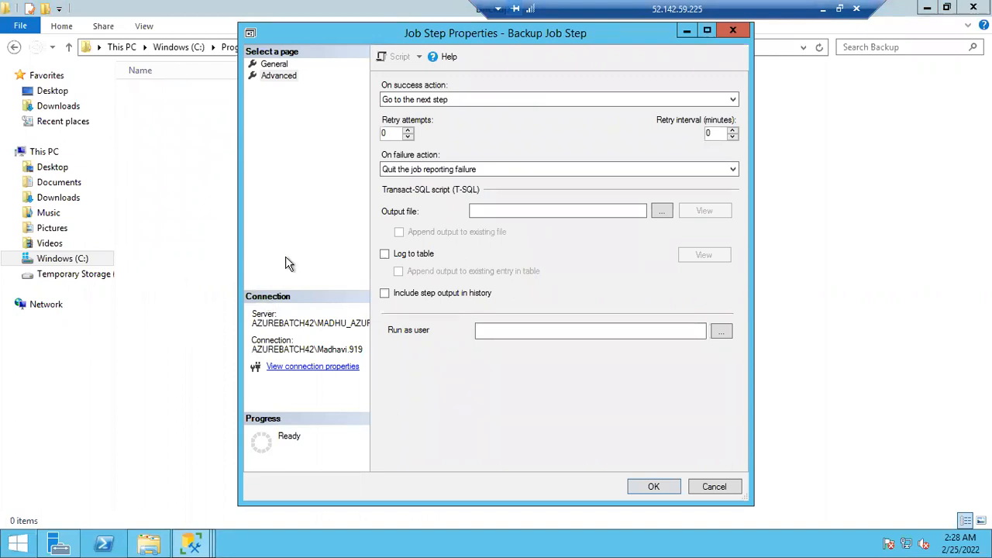
Try ending the job with Quit the job reporting success on success, then set the action back to Go to the next step
left_click(411, 104)
left_click(413, 123)
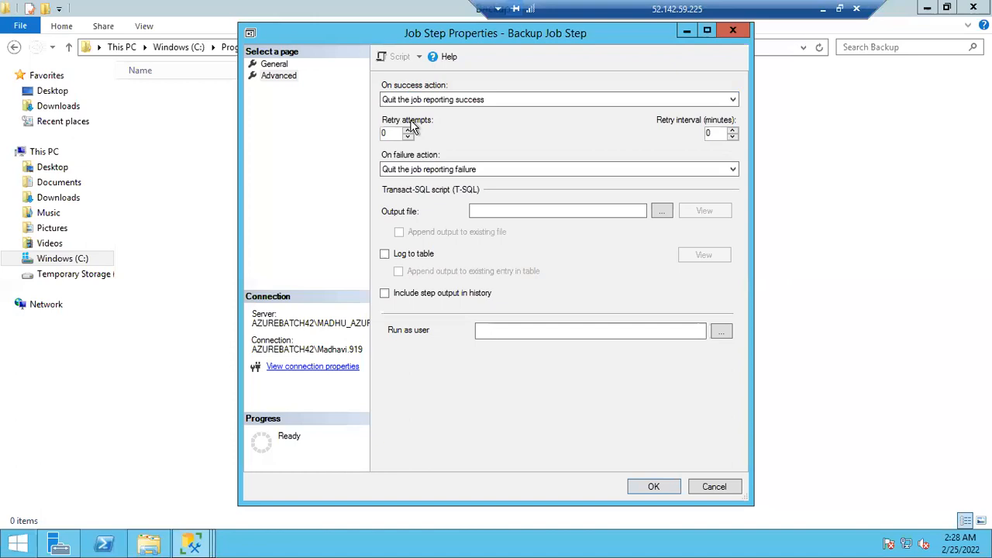
left_click(411, 99)
left_click(411, 114)
Try a retry setup of 2 attempts with a 5-minute retry interval for Backup Job Step
double_click(397, 133)
type("2")
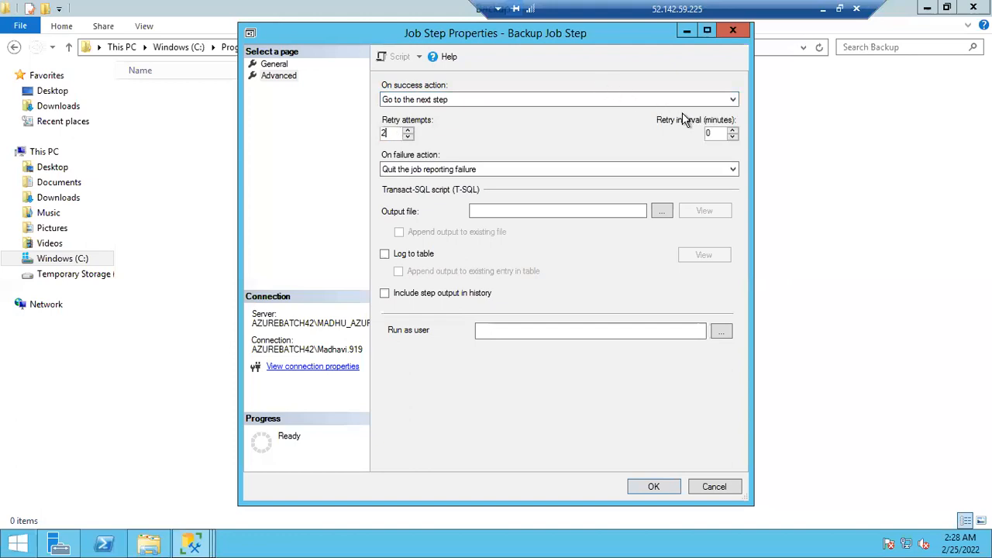
double_click(713, 133)
type("5")
left_click(457, 169)
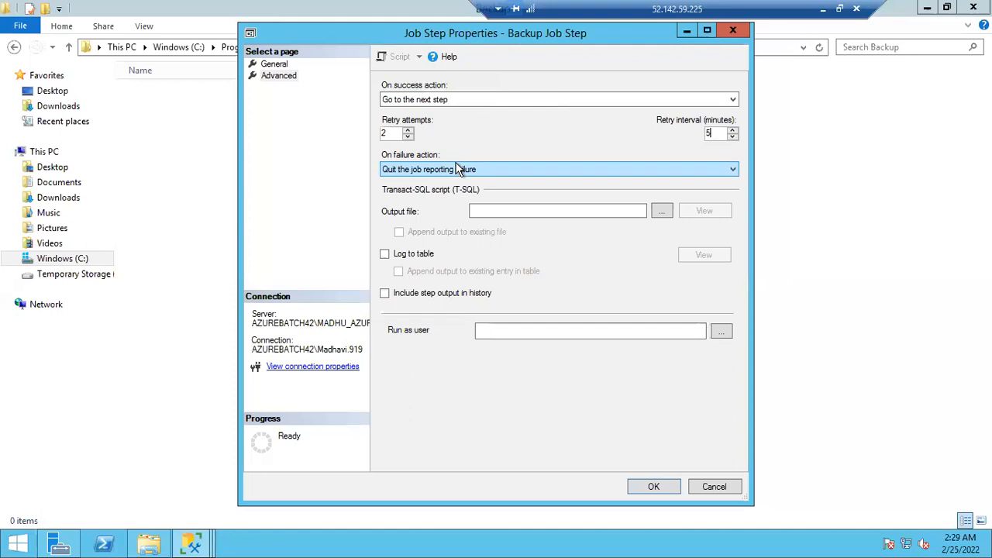
double_click(707, 133)
type("5")
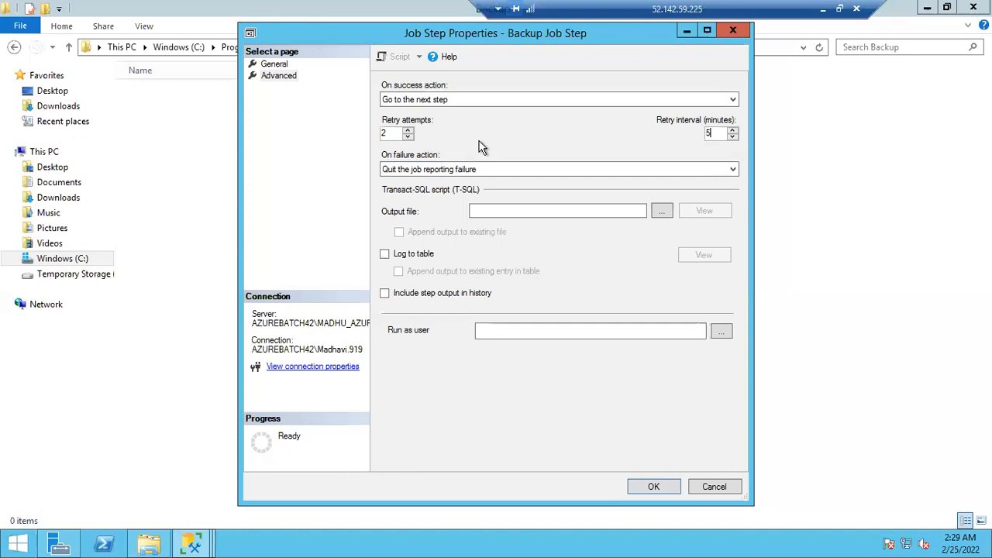
Reset both the retry attempts and the retry interval of Backup Job Step to 0
left_click(390, 135)
left_click_drag(389, 135, 350, 138)
type("5")
key("BackSpace")
type("0")
left_click(708, 132)
key("BackSpace")
type("0")
Try Go to the next step as Backup Job Step's on-failure action and restore Quit the job reporting failure
left_click(449, 172)
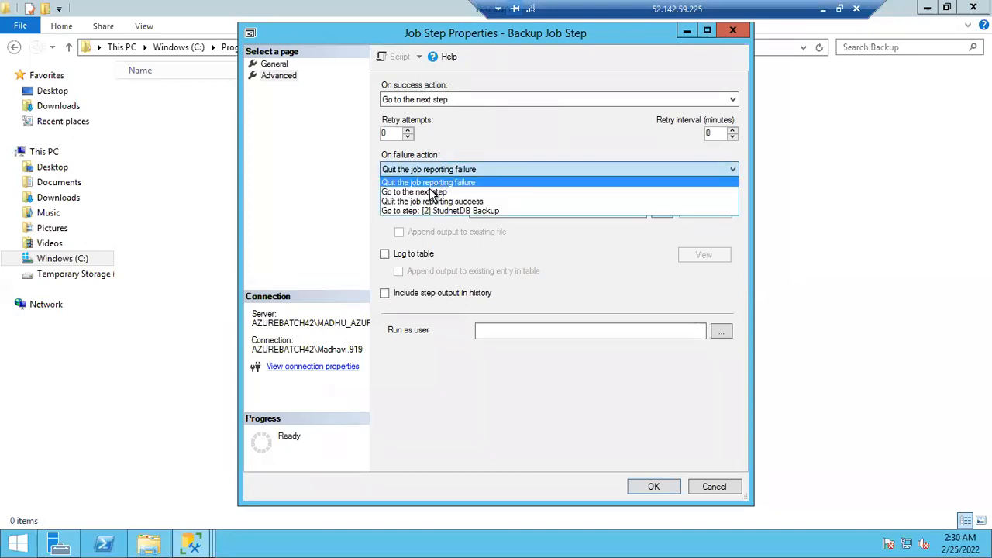
left_click(430, 193)
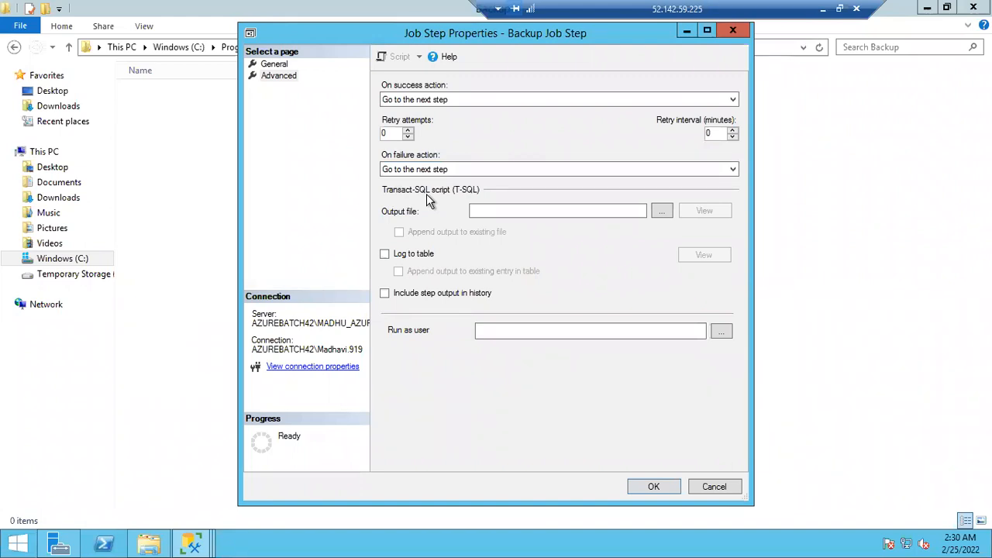
left_click(409, 169)
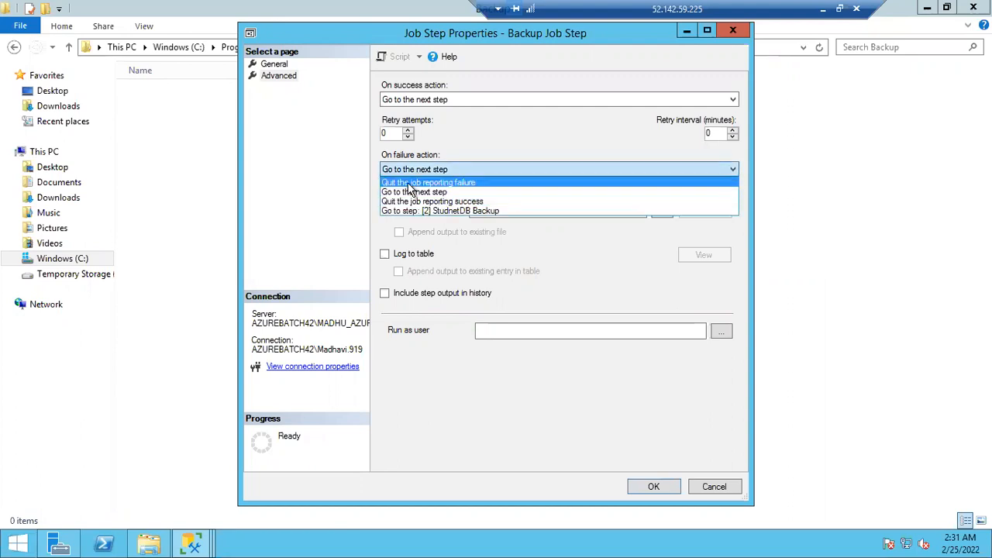
left_click(409, 183)
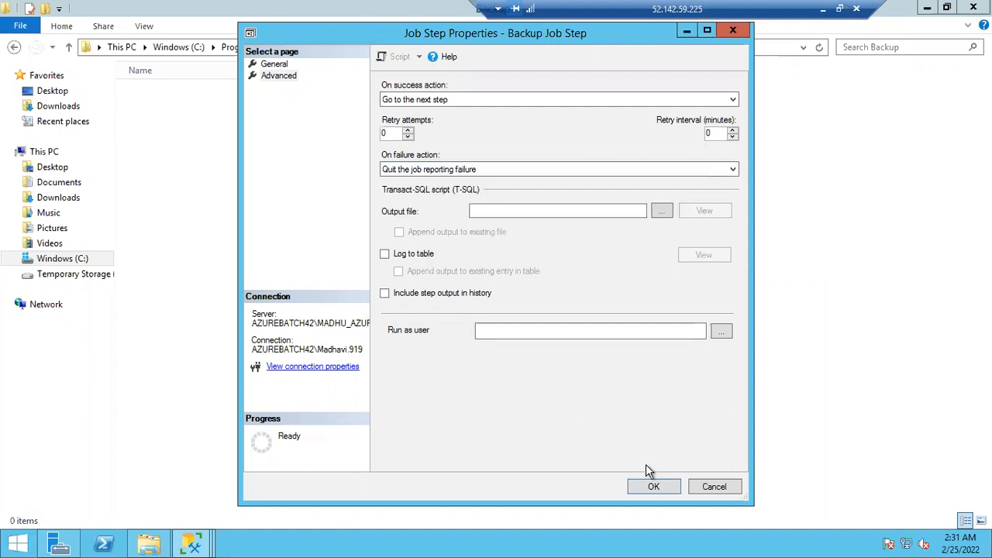
Save Backup Job Step's properties and return to the New Job dialog with the Backup folder window minimized
left_click(653, 487)
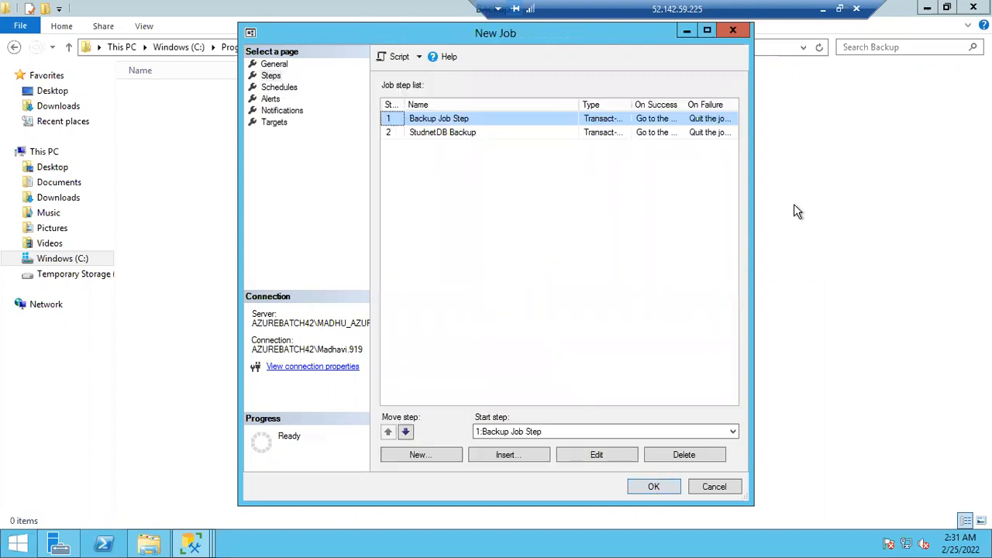
left_click(841, 212)
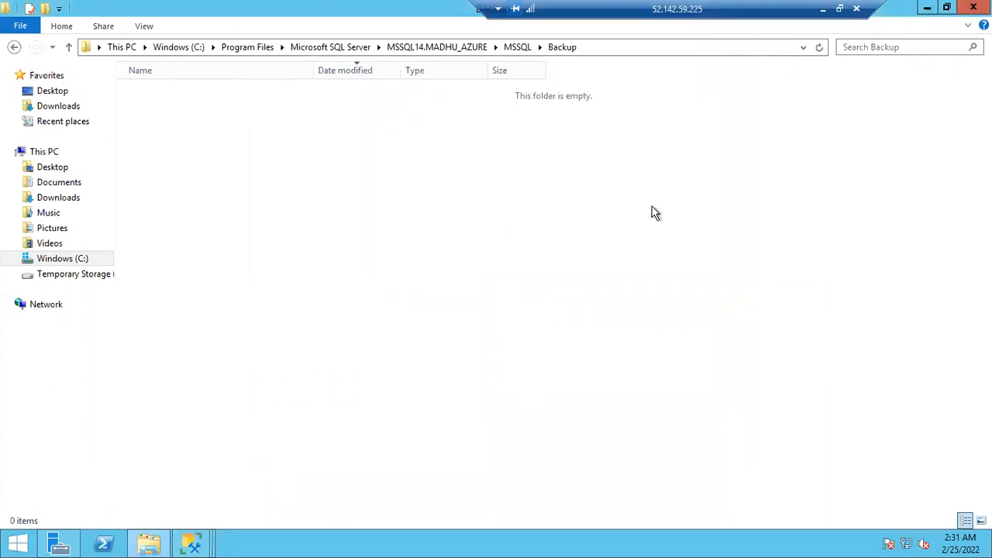
left_click(927, 15)
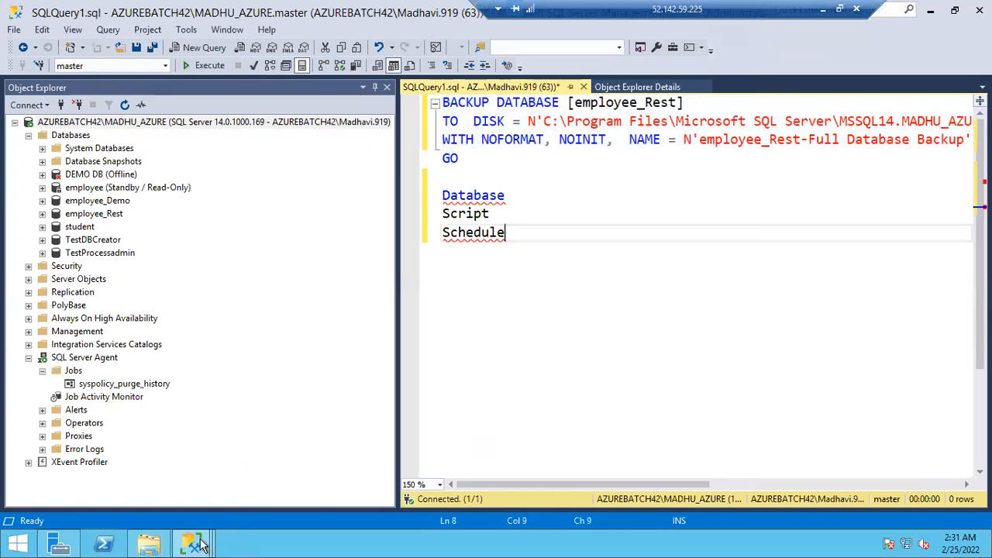
mouse_move(193, 543)
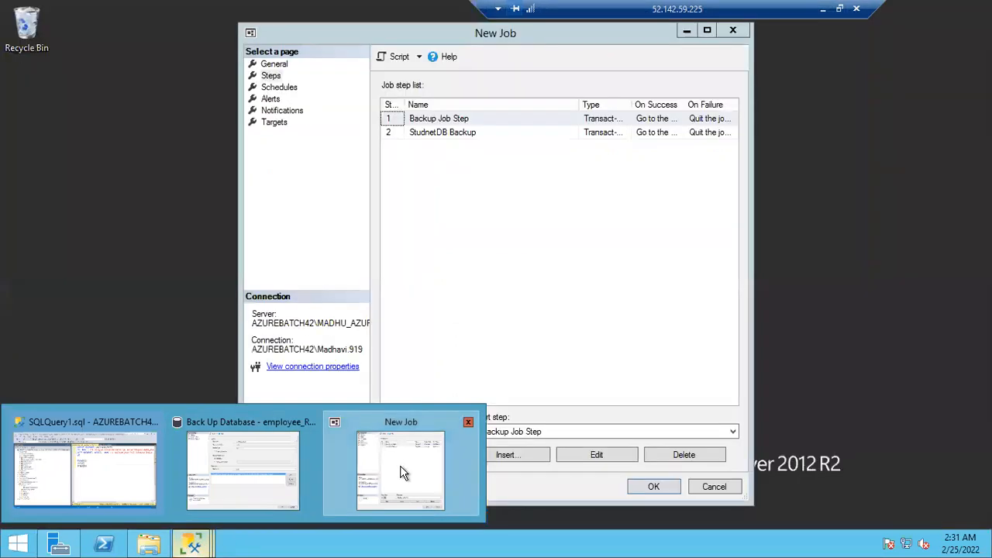
left_click(403, 471)
Start a new job schedule named Backup Sch with the Recurring schedule type
left_click(276, 87)
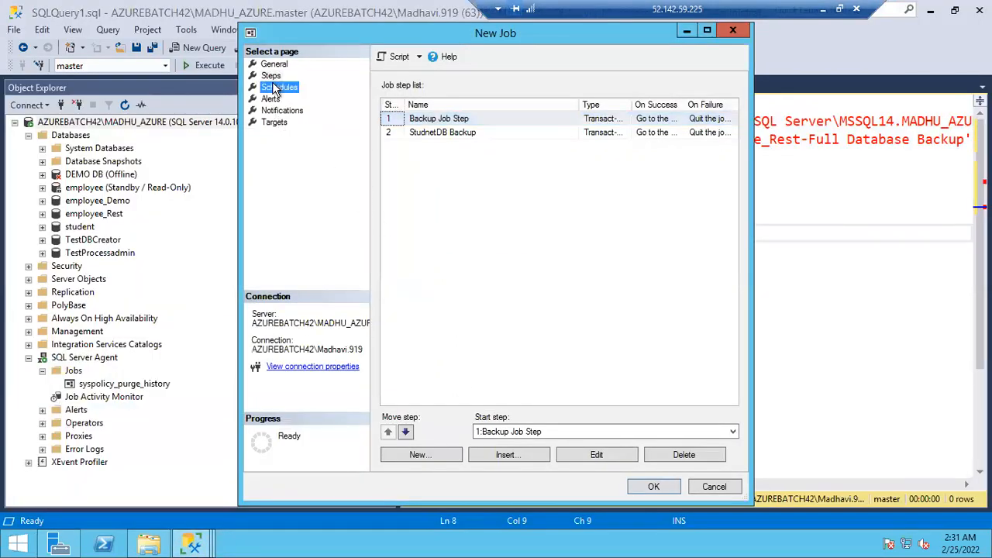
left_click(421, 454)
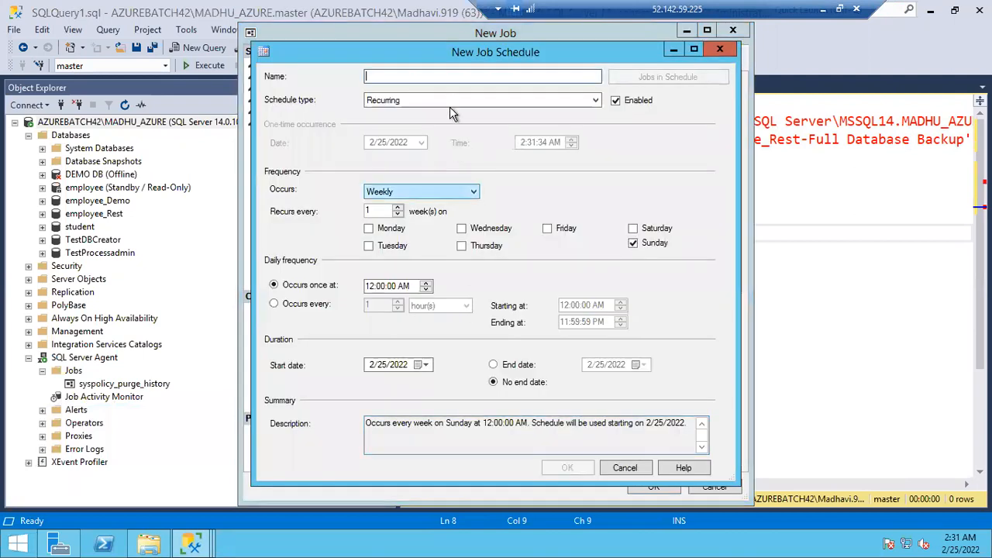
type("Backup Sch")
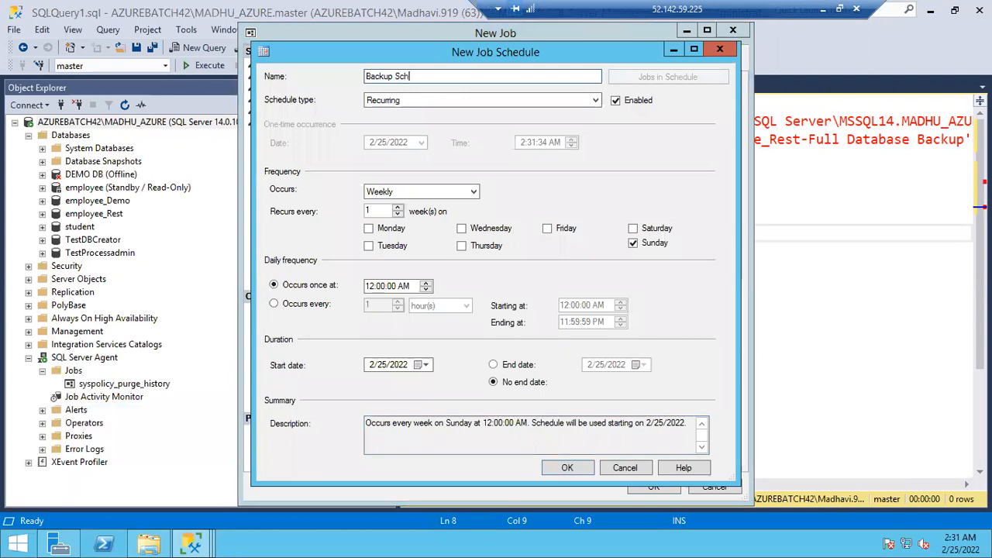
left_click(399, 107)
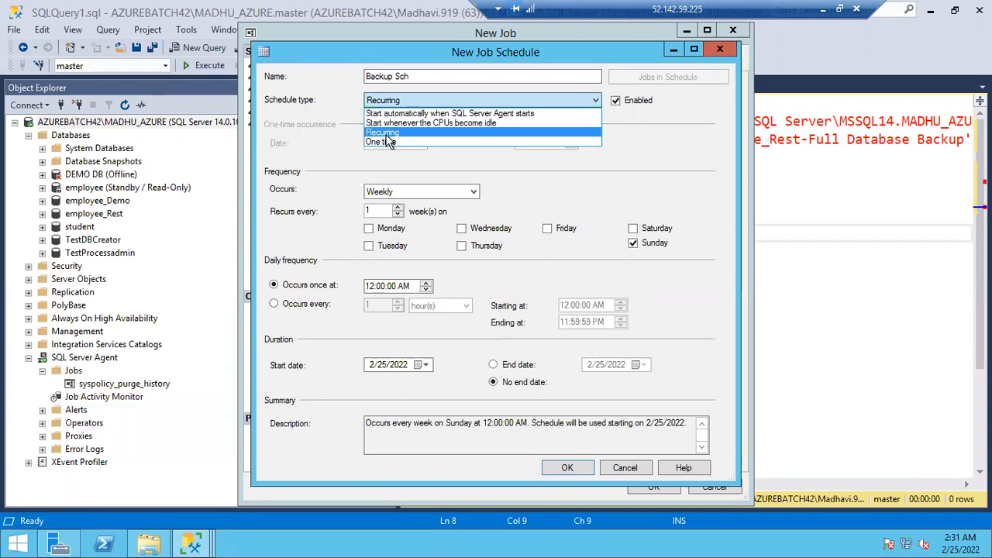
left_click(389, 136)
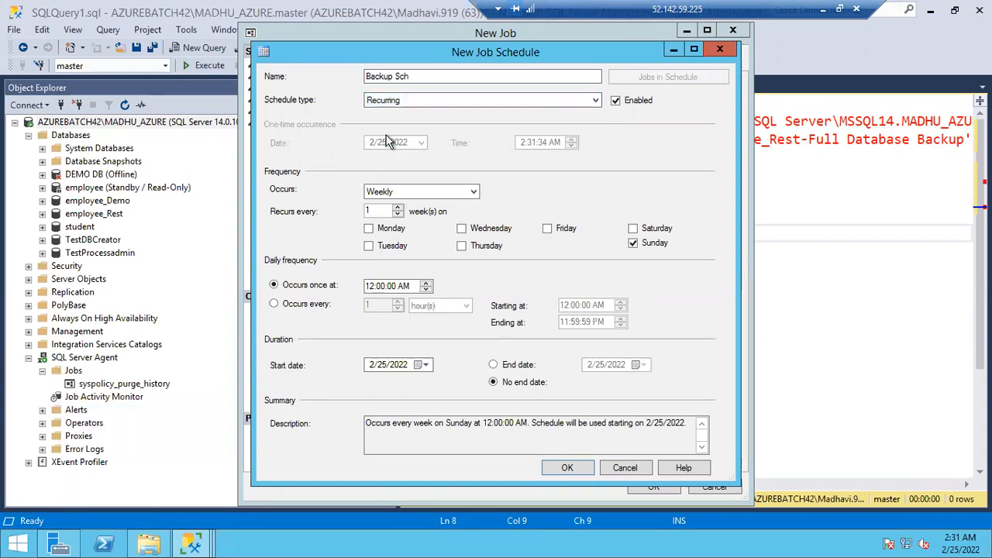
Leave the Backup Sch schedule enabled and set its frequency to Weekly
left_click(616, 101)
left_click(617, 102)
left_click(395, 193)
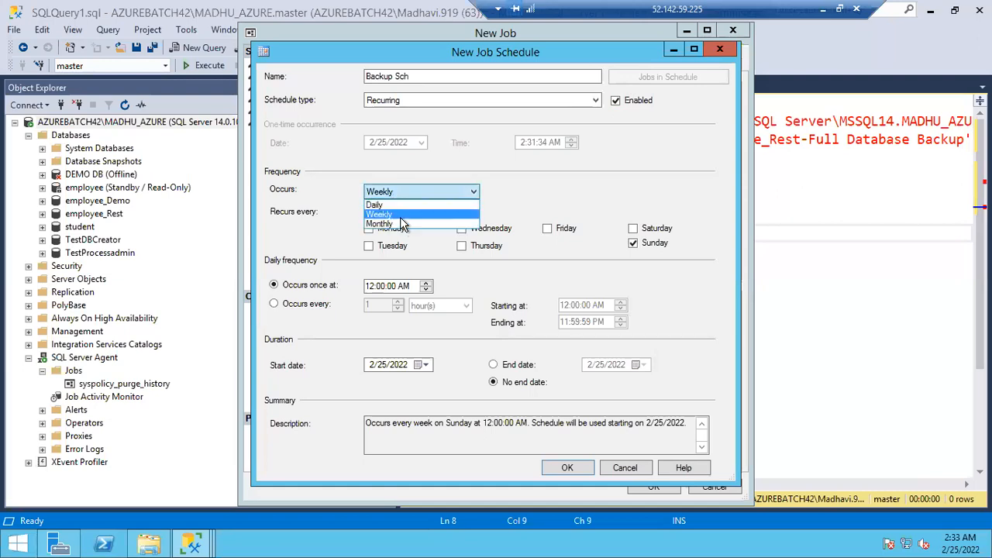
left_click(400, 215)
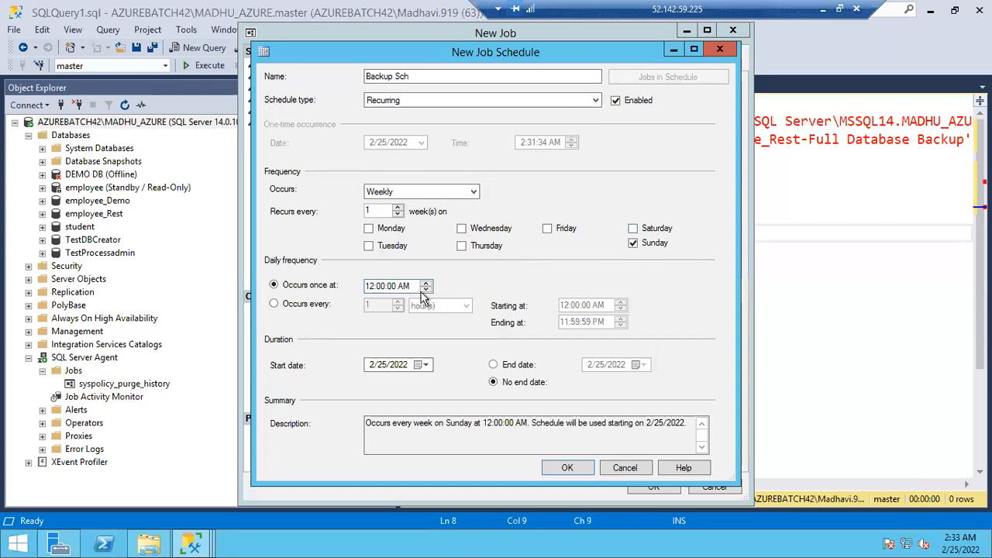
Set the schedule's daily frequency to occur once at 2:00:00 AM
left_click(370, 287)
type("2")
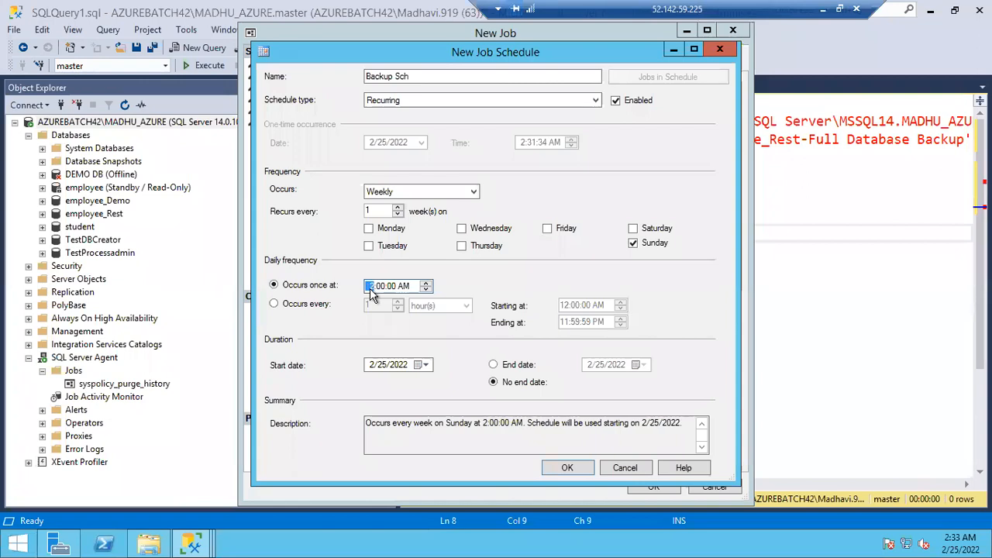
left_click(404, 287)
left_click(427, 290)
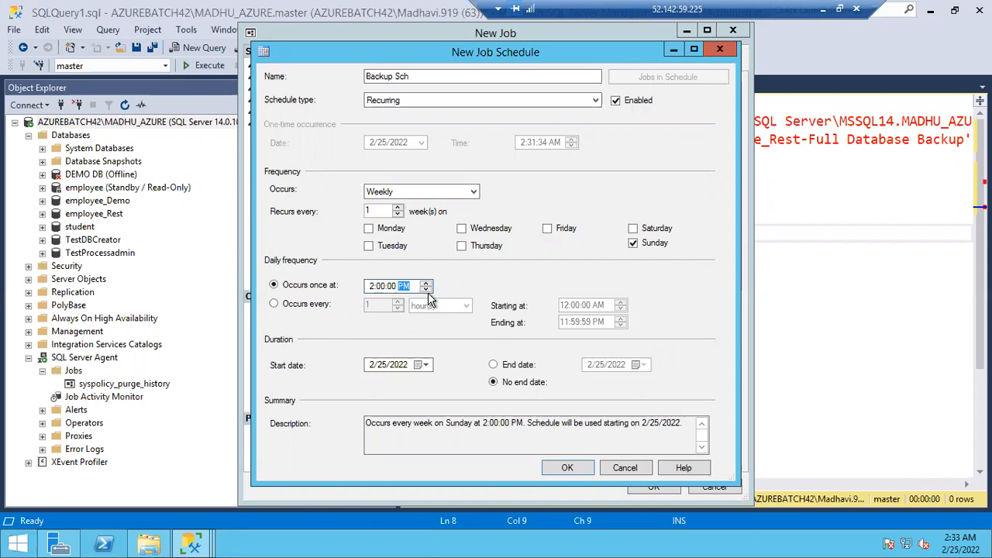
left_click(426, 291)
Review the recurrence summary of Backup Sch and save the schedule to the job
left_click_drag(376, 424, 532, 426)
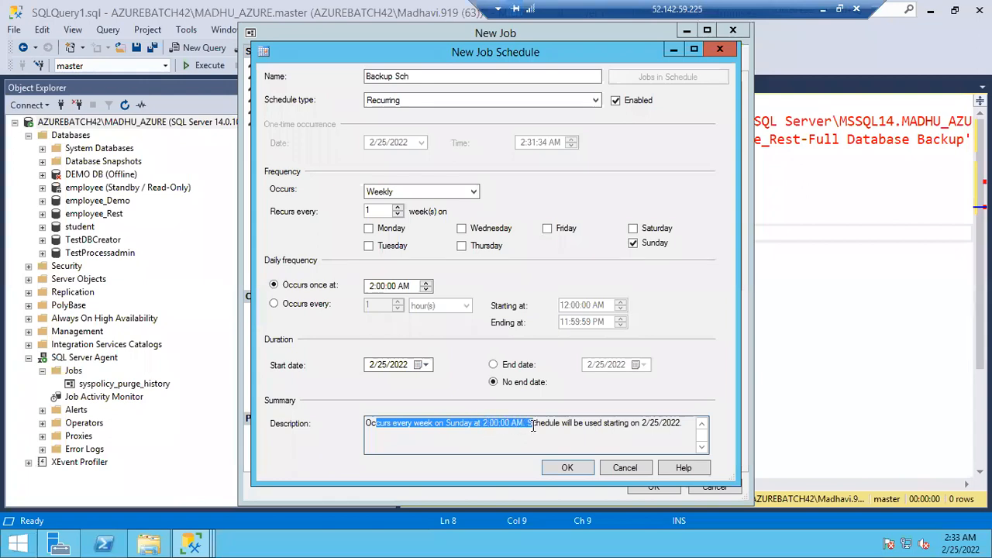
left_click(533, 425)
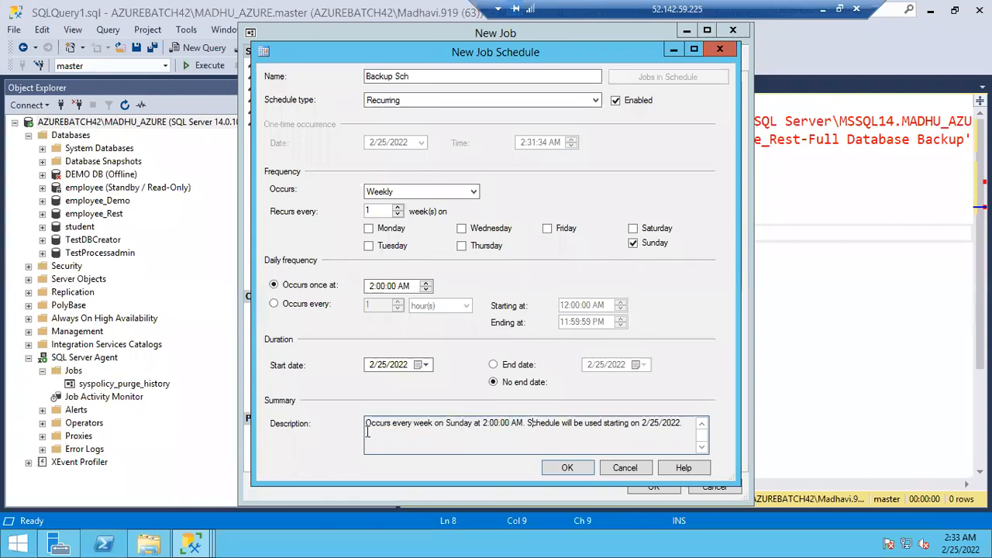
left_click_drag(444, 423, 501, 423)
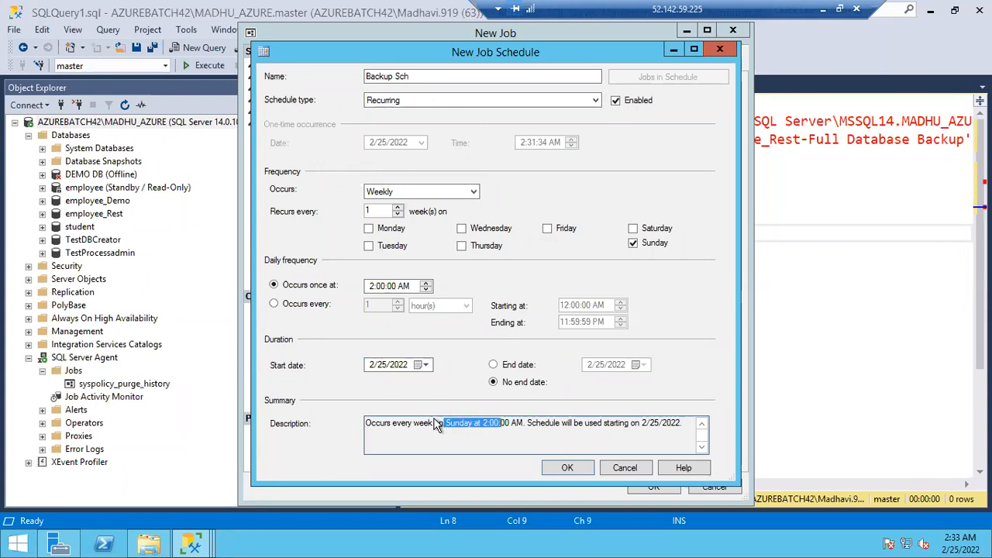
left_click(568, 468)
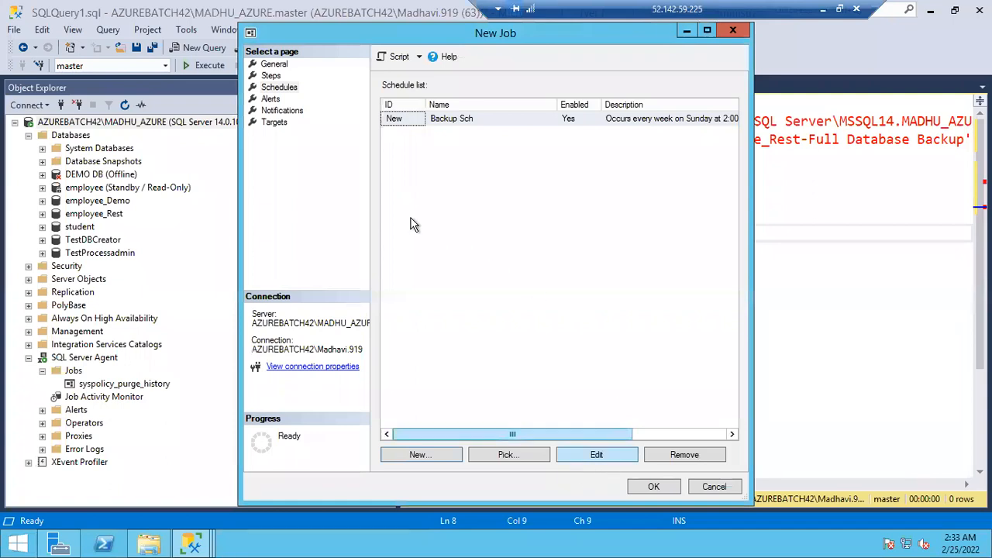
Look through the new job's alert and notification options, trying out the e-mail notification for when the job fails
left_click(271, 99)
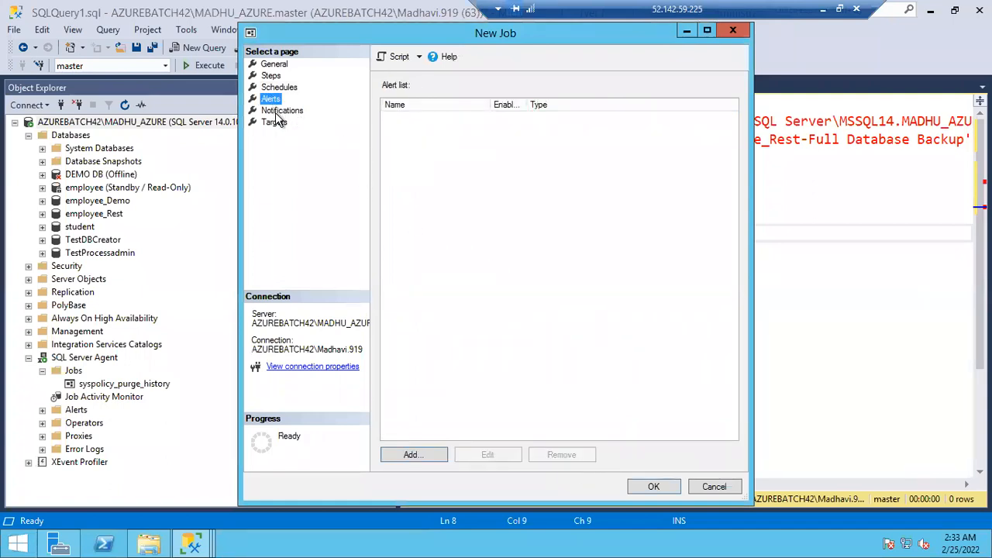
left_click(280, 111)
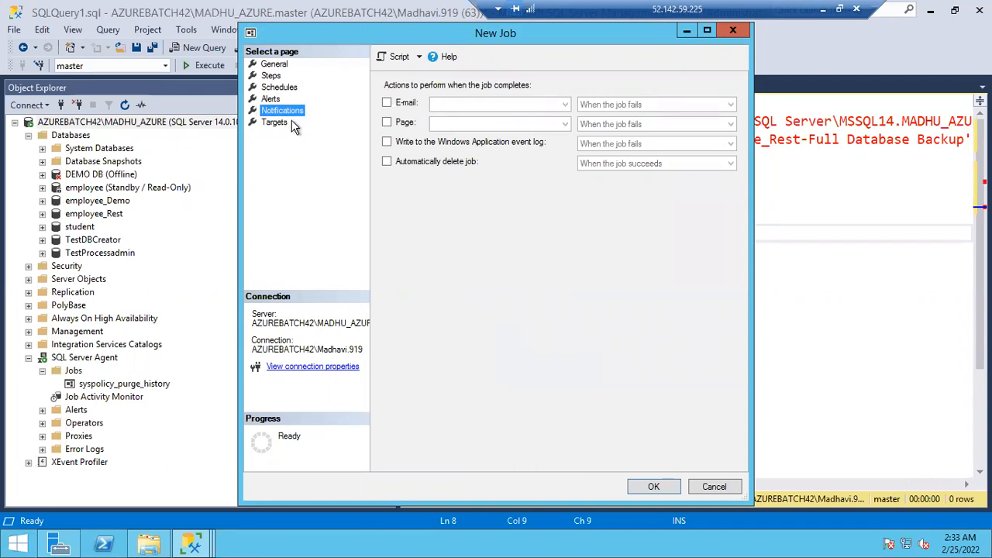
left_click(389, 102)
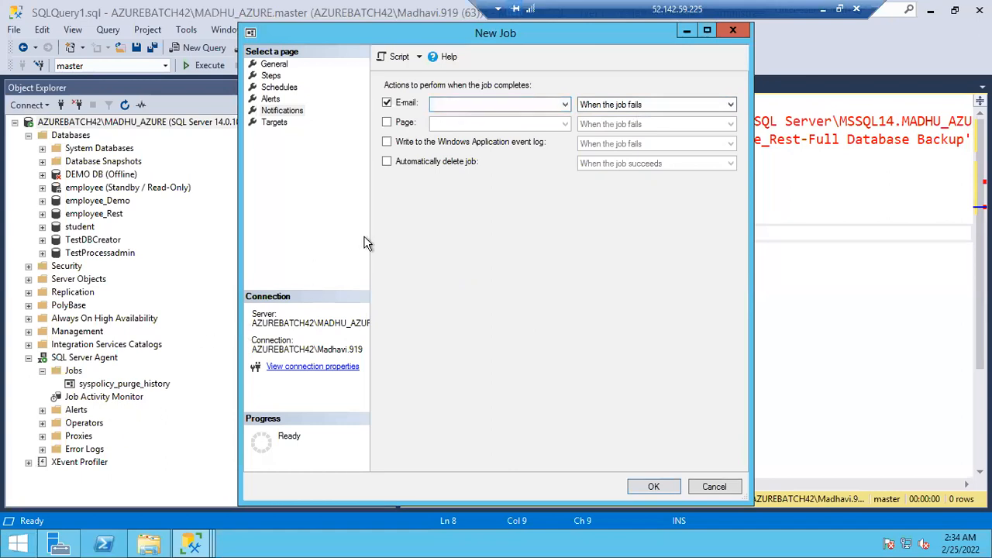
left_click(469, 108)
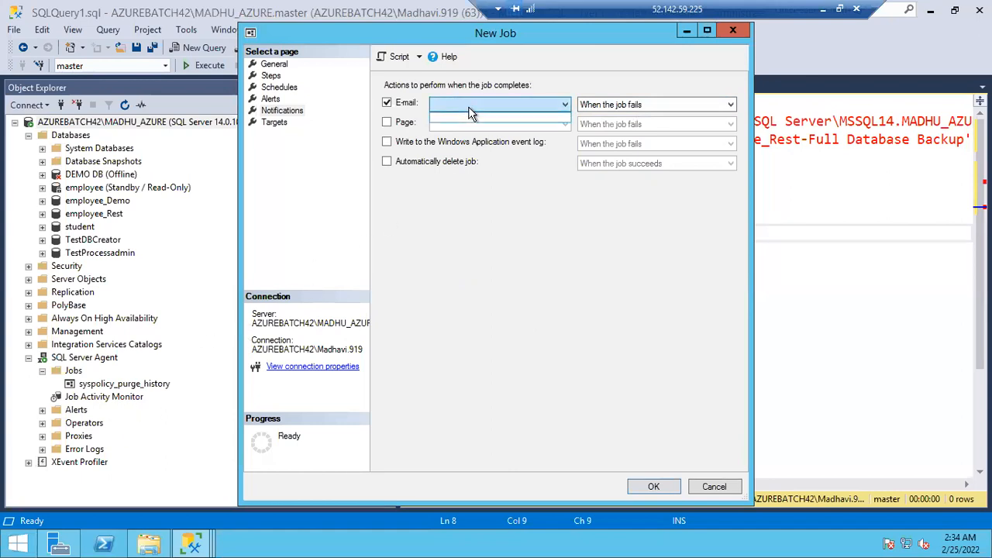
left_click(469, 108)
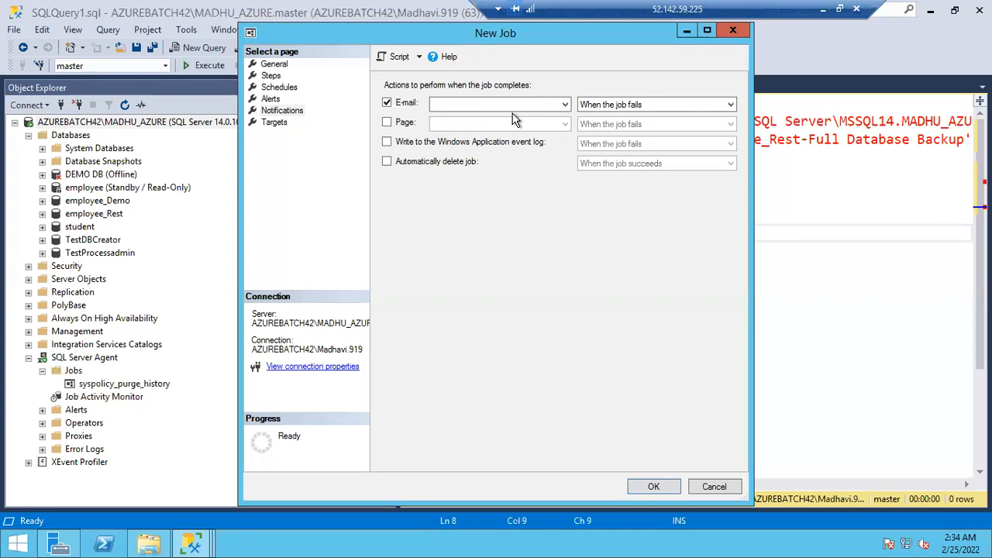
left_click(389, 103)
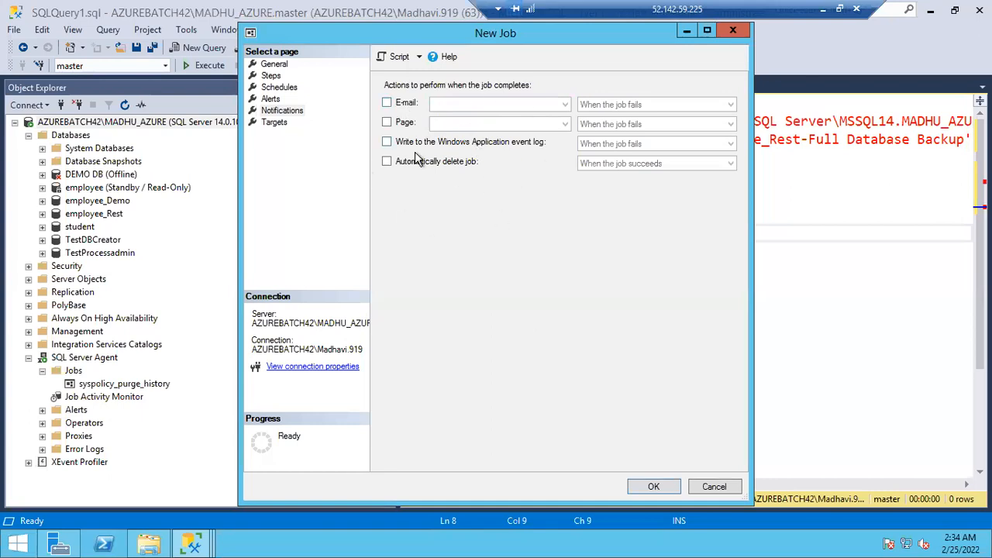
Review the general settings, job step list and schedule list of the new job Backup_Job_Student
left_click(275, 64)
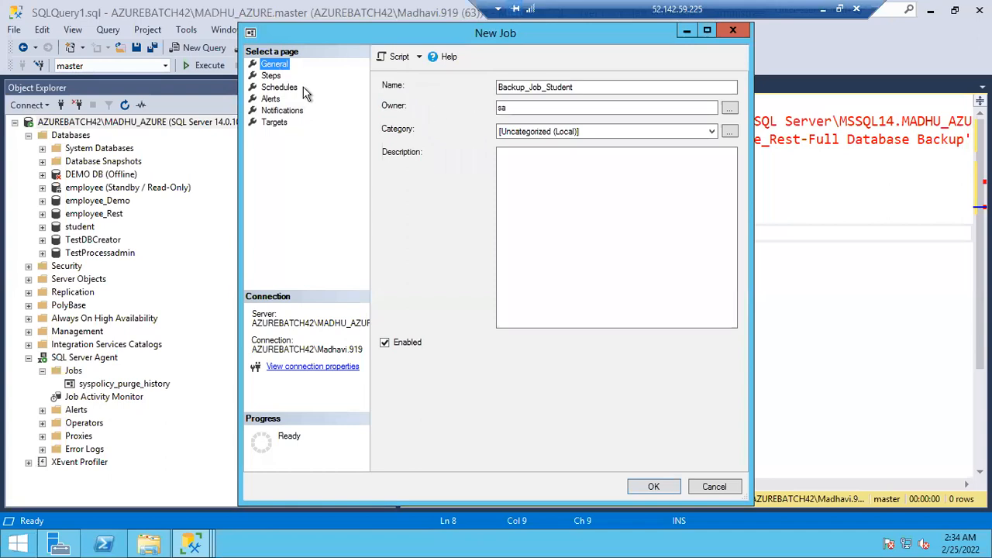
left_click(271, 76)
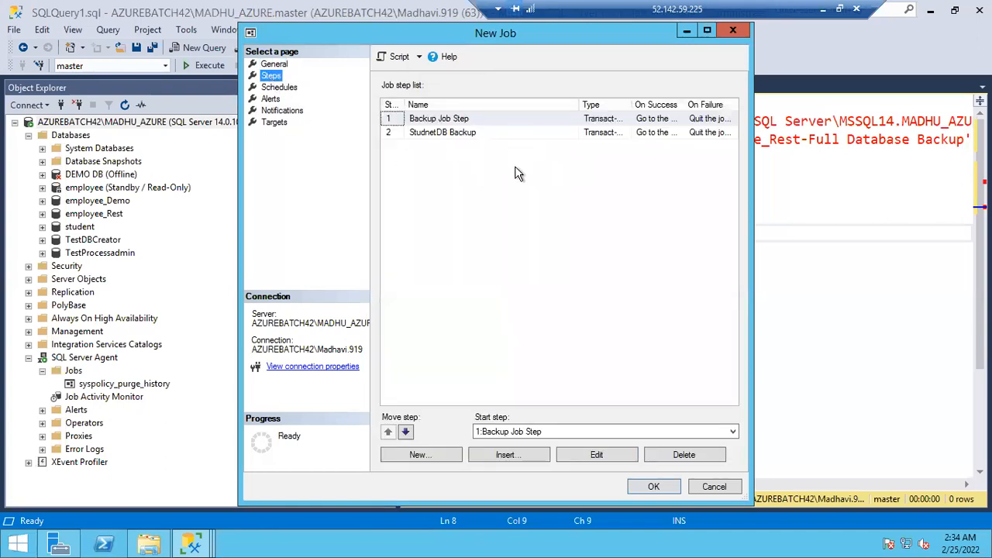
left_click(273, 76)
left_click(435, 120)
left_click(437, 122)
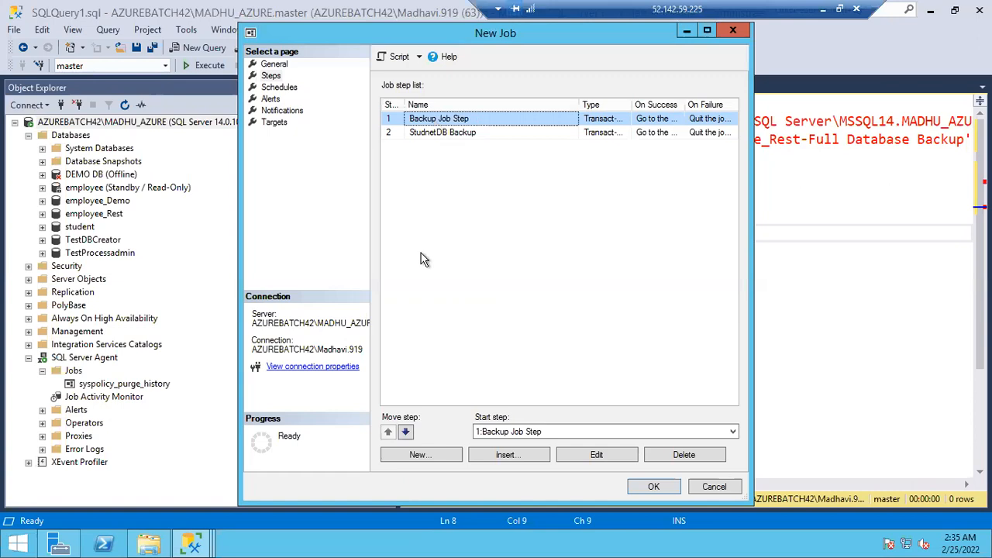
left_click(278, 87)
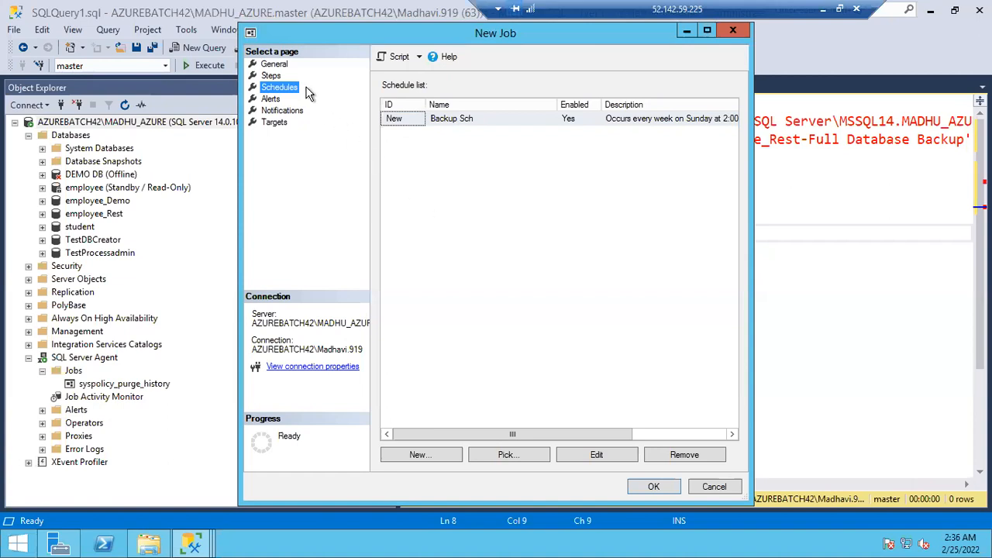
left_click(276, 77)
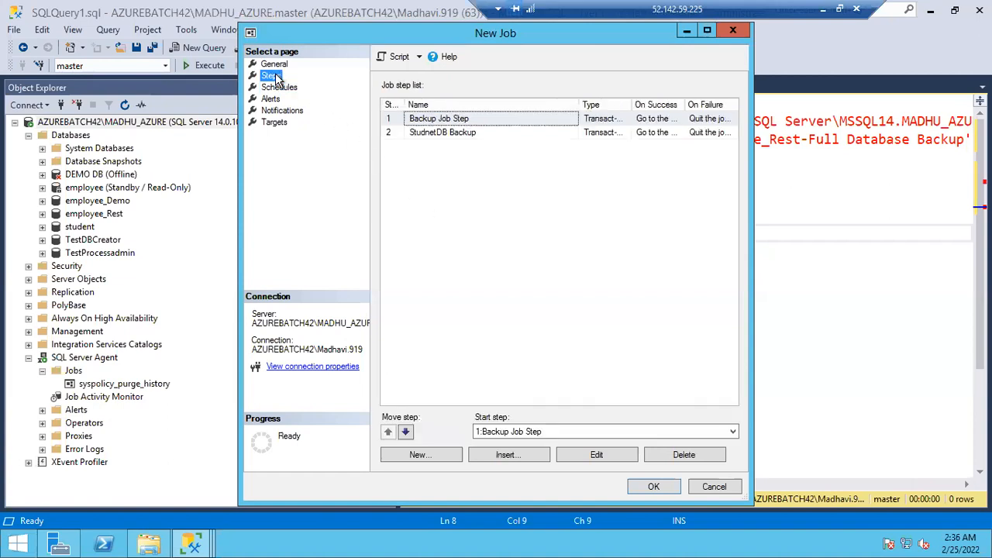
left_click(276, 89)
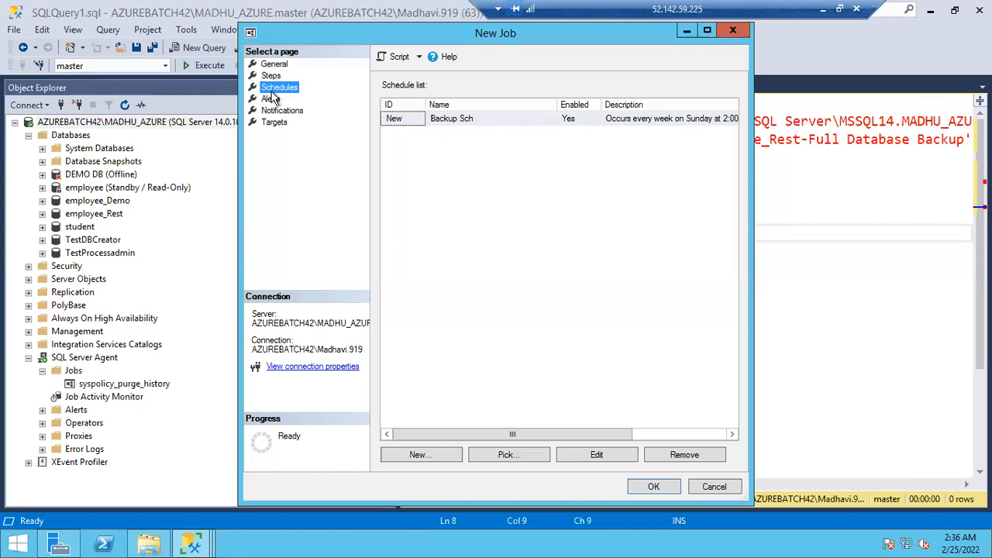
Check the T-SQL backup command of Backup Job Step and save the new job Backup_Job_Student
left_click(265, 72)
left_click(439, 123)
double_click(438, 123)
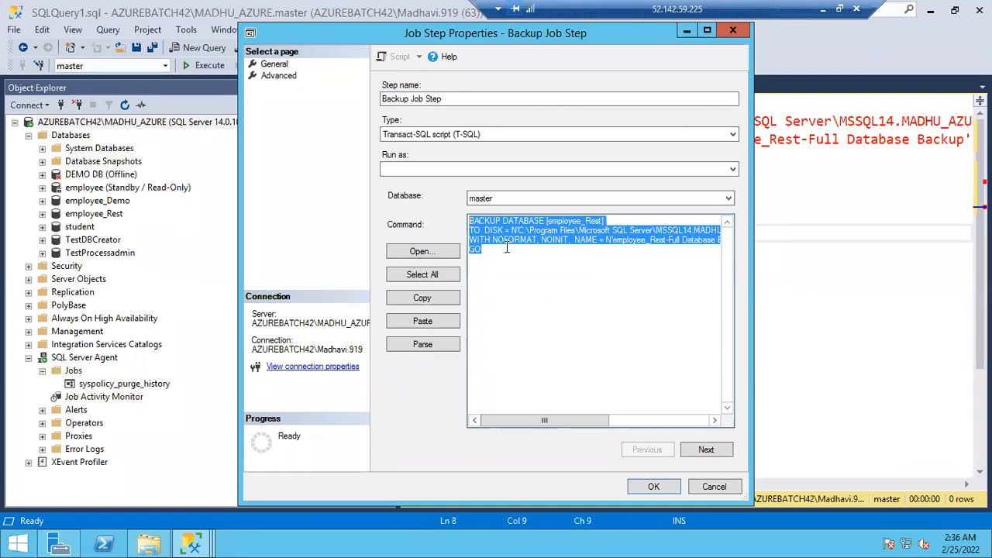
left_click(491, 250)
left_click(465, 217, "shift")
left_click(644, 489)
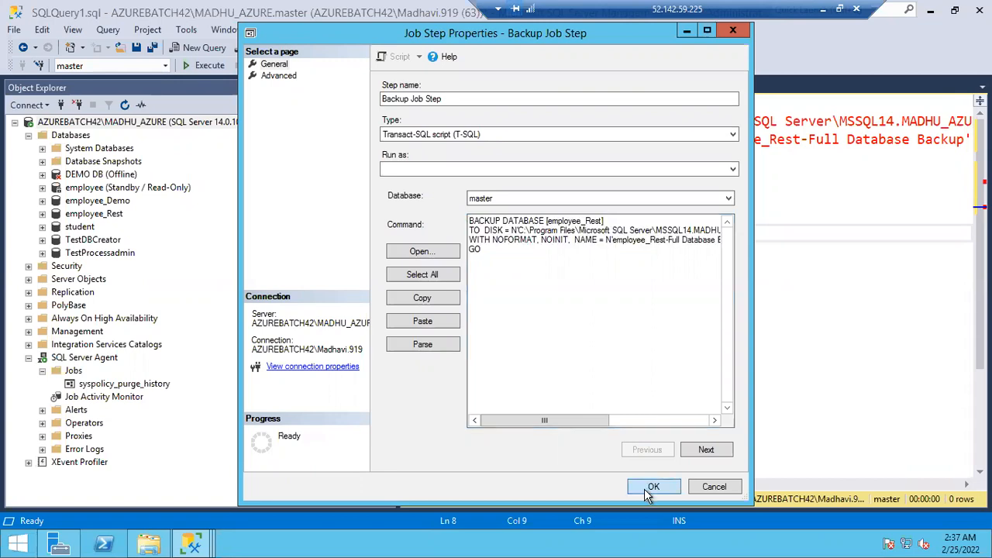
left_click(648, 487)
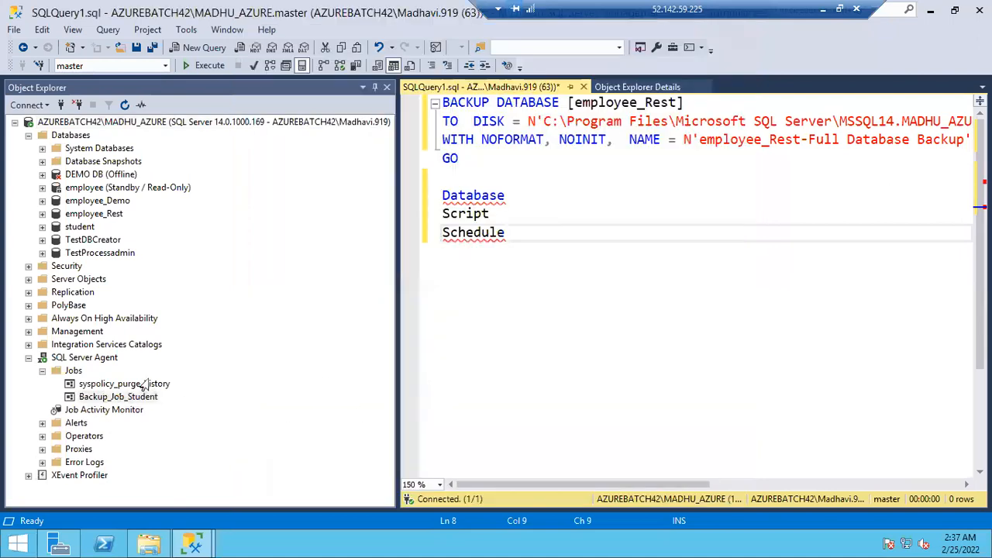
Switch to File Explorer to check the contents and path of the MSSQL Backup folder, and return to SQL Server Management Studio
left_click(118, 397)
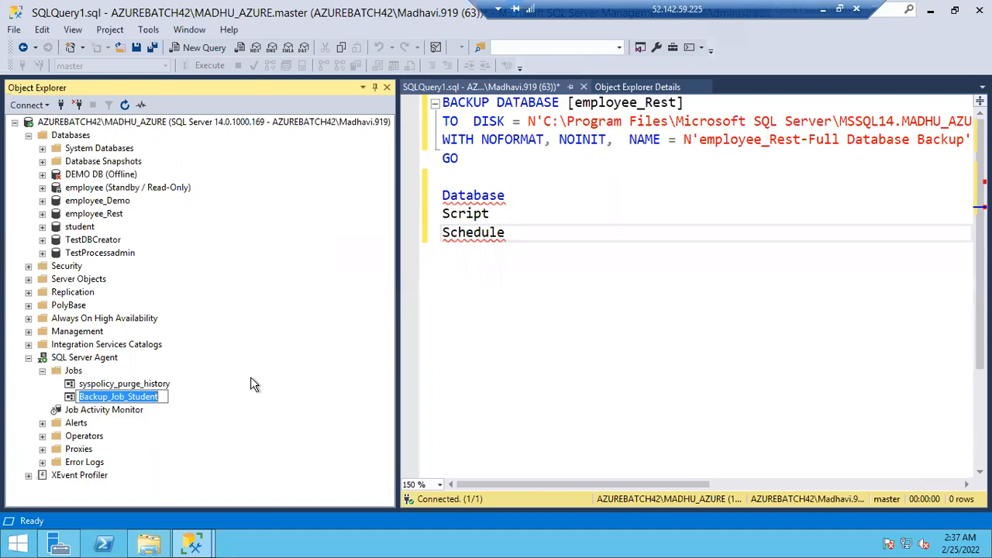
key("Return")
right_click(132, 403)
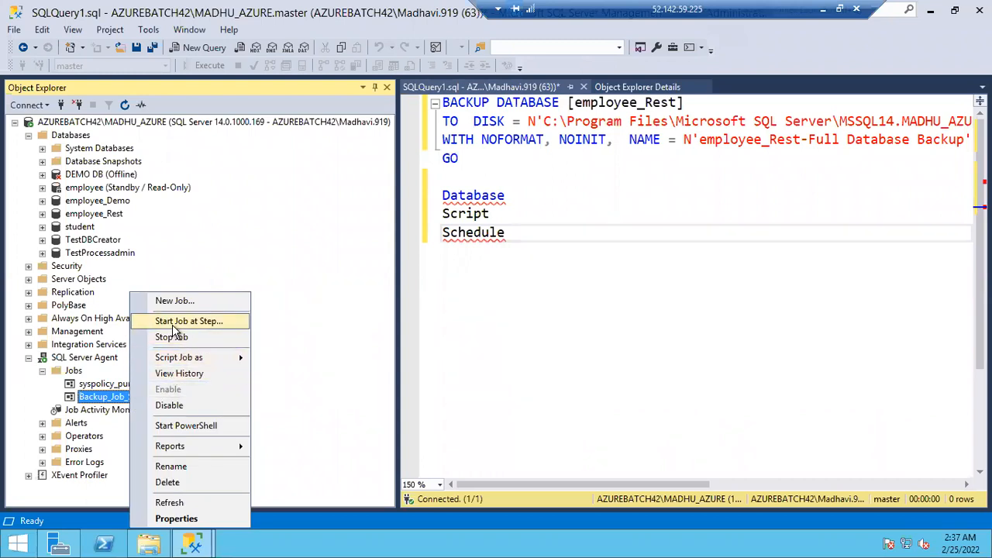
left_click(148, 543)
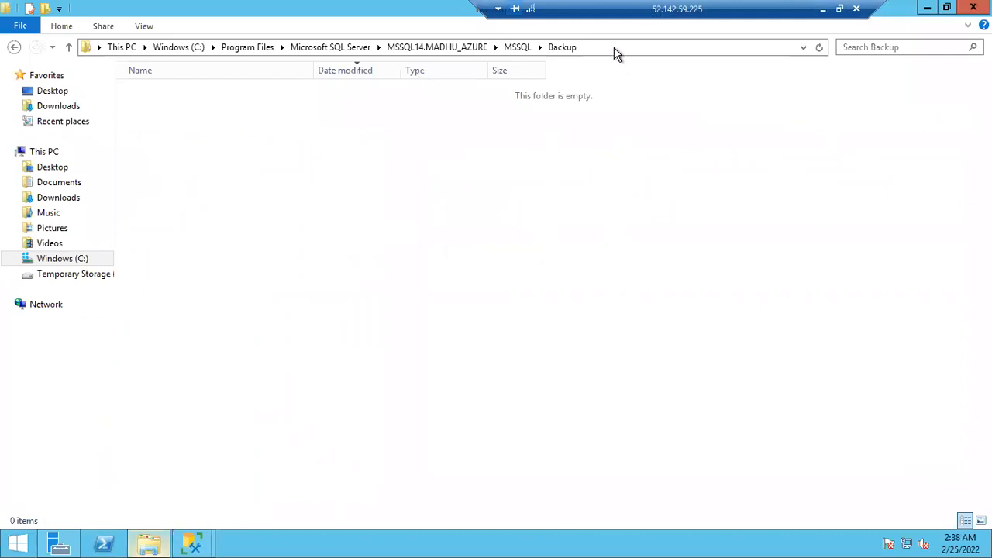
left_click(756, 48)
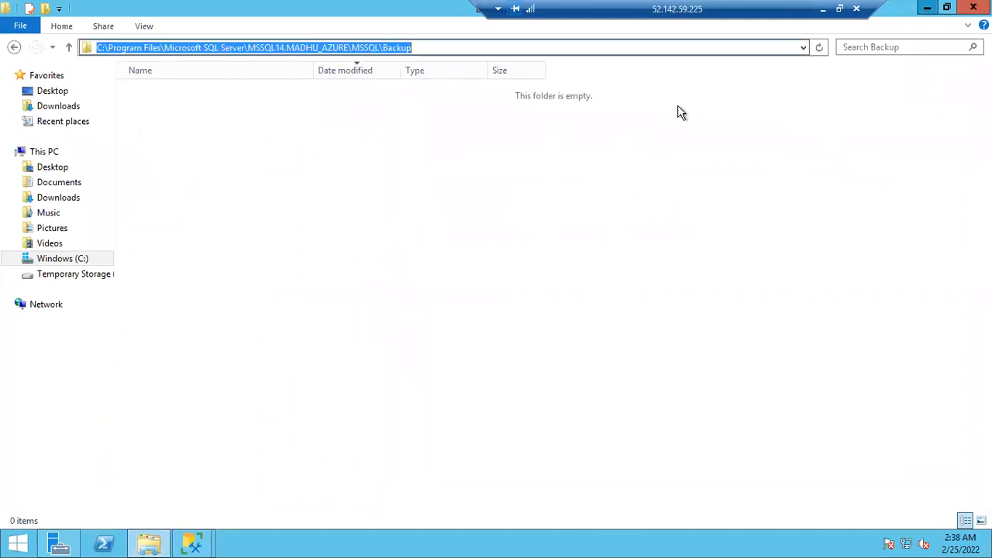
key("alt+Tab")
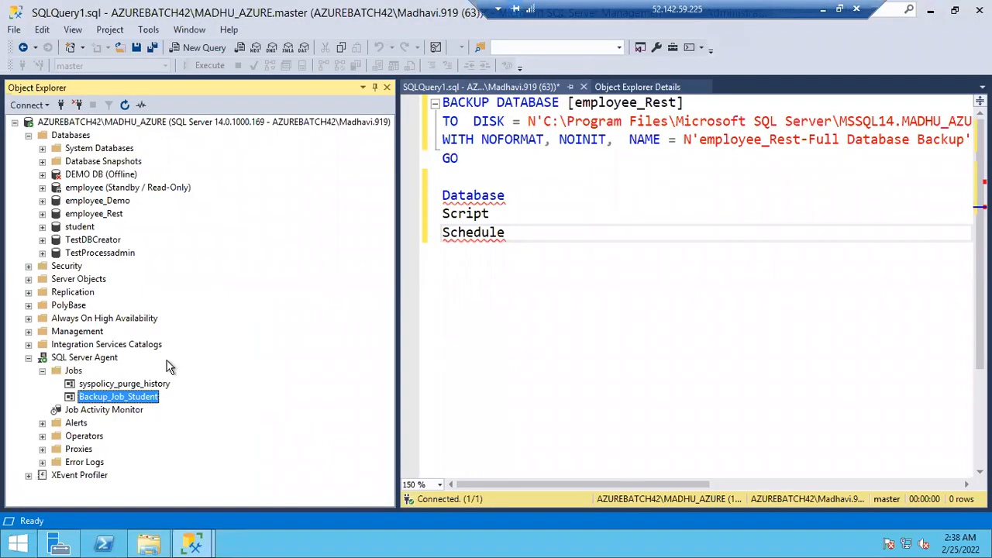
Run Backup_Job_Student starting at step 1, Backup Job Step, and close the job's result report
right_click(125, 399)
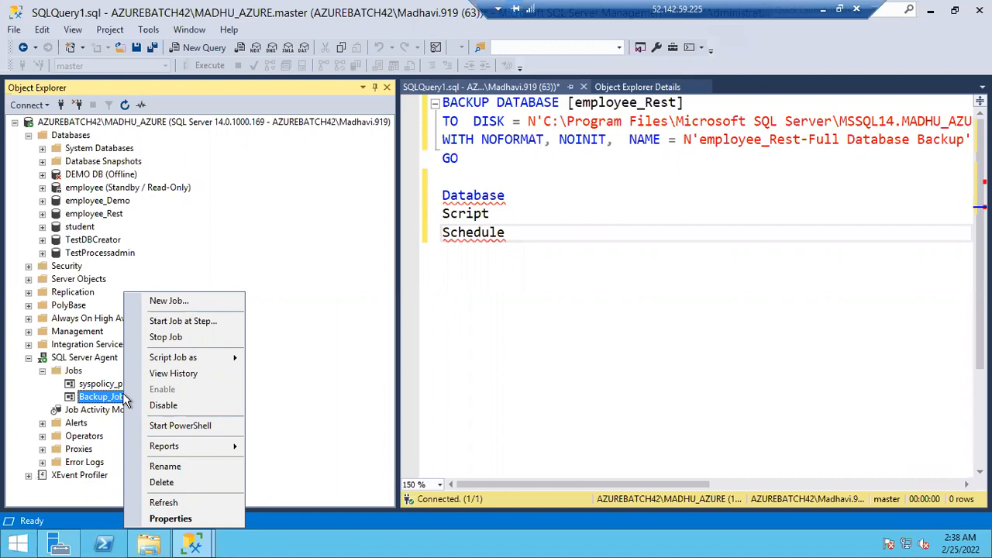
left_click(167, 321)
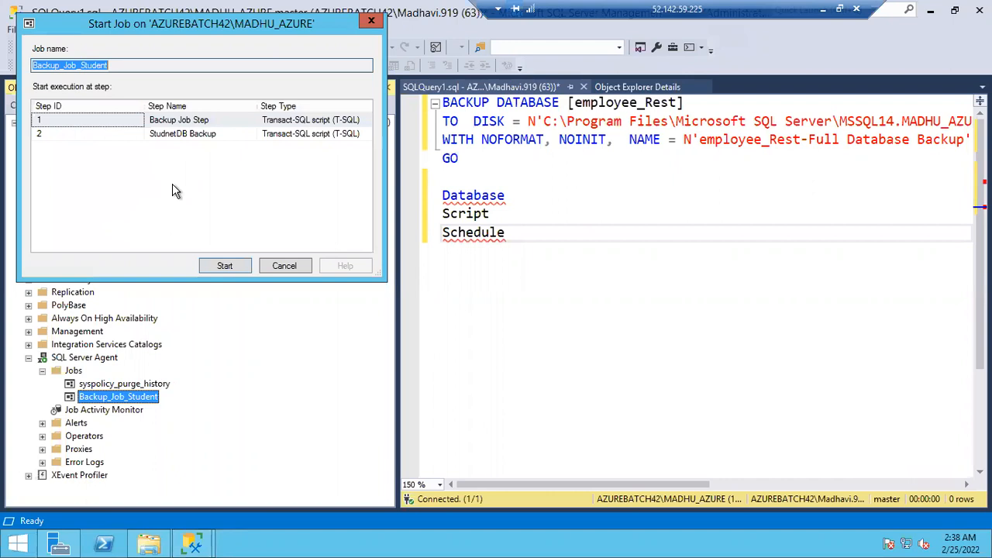
left_click(77, 135)
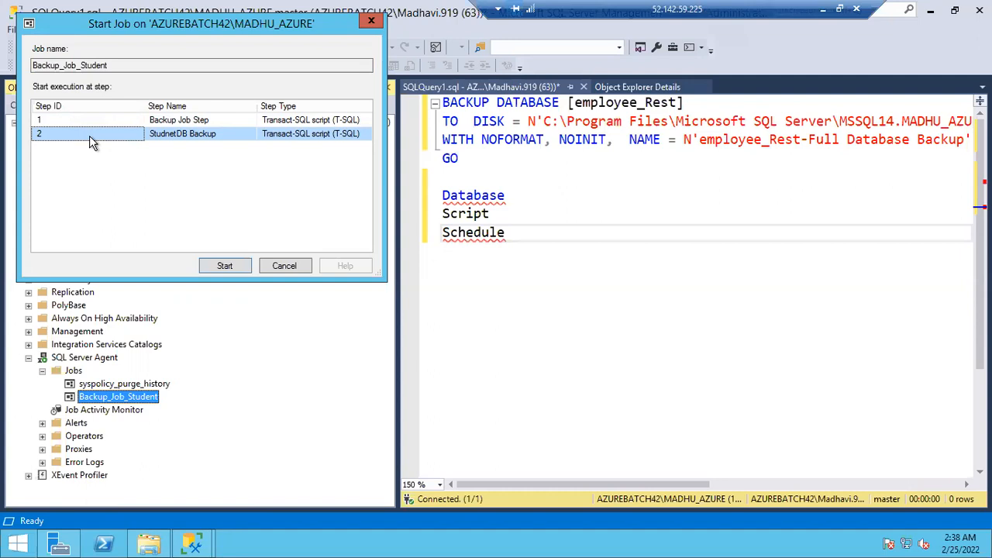
left_click(69, 124)
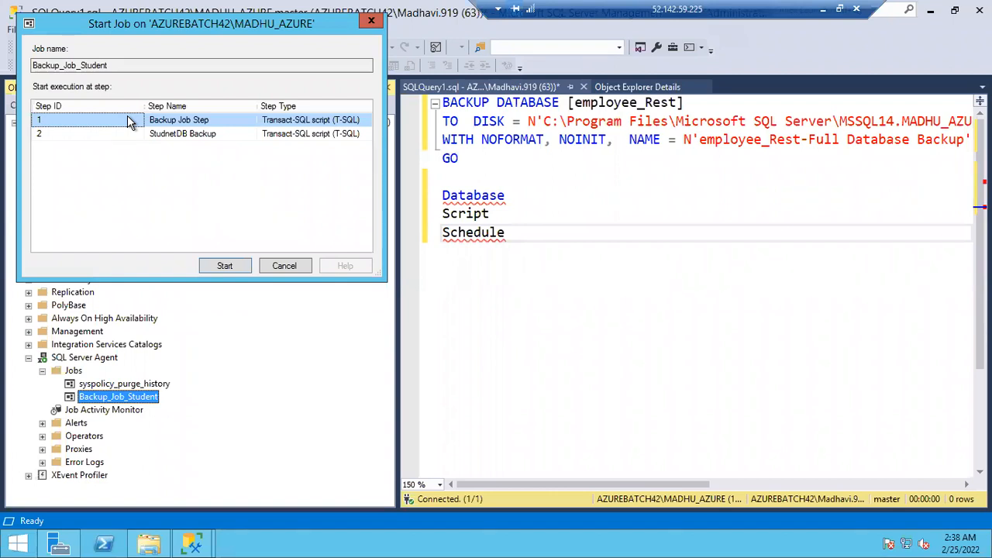
left_click(79, 133)
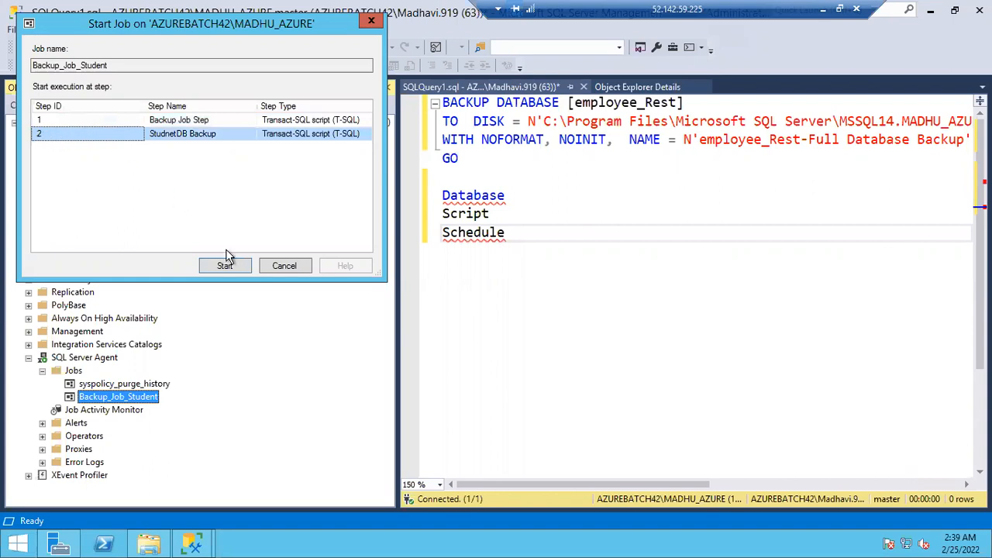
left_click(75, 121)
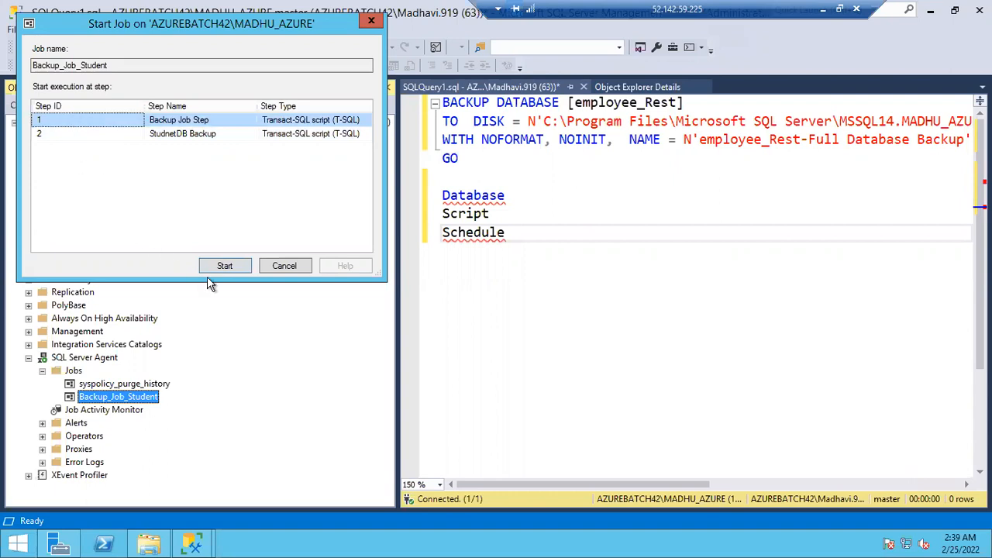
left_click(224, 266)
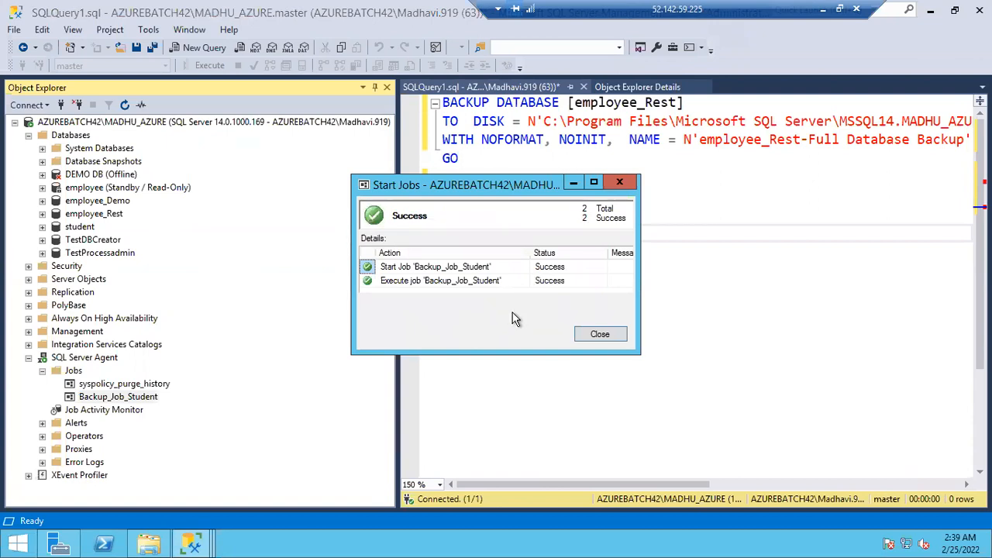
left_click(593, 334)
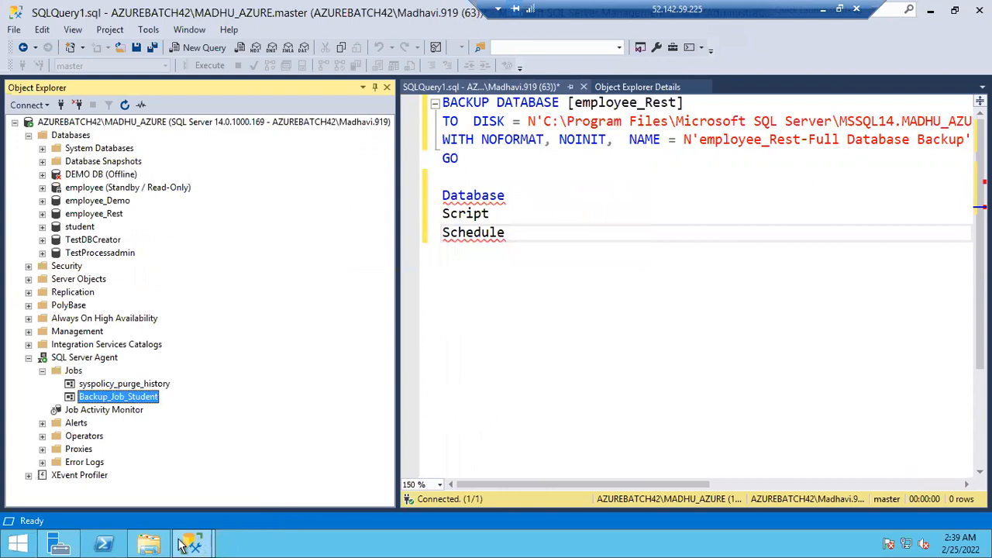
Switch to File Explorer and check the Backup folder for the employee_Rest and Student backup files
left_click(149, 542)
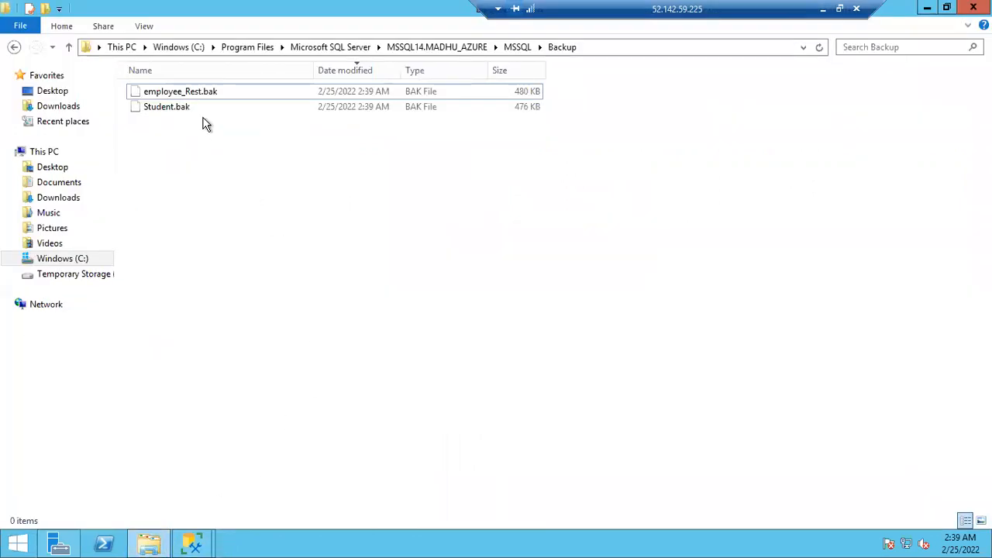
left_click(194, 93)
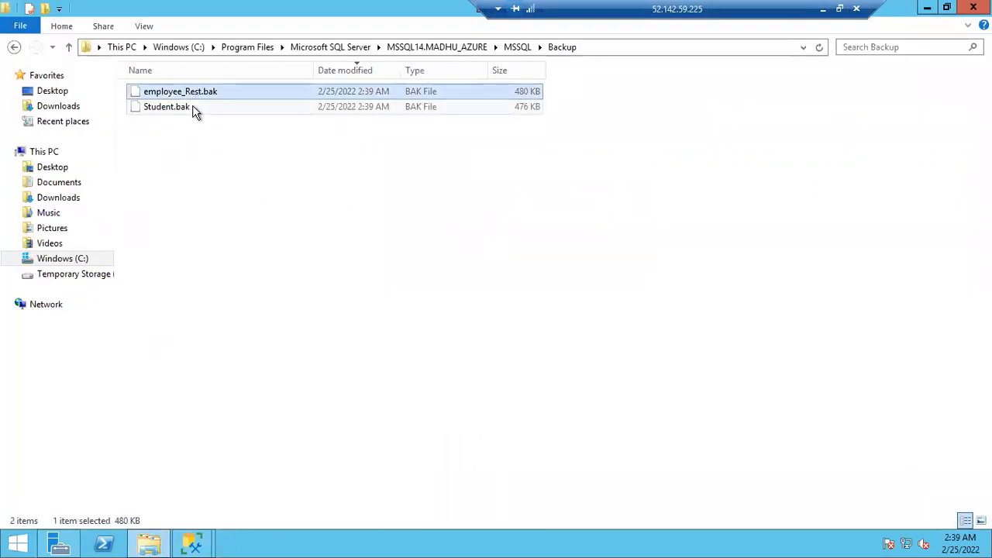
left_click(194, 109)
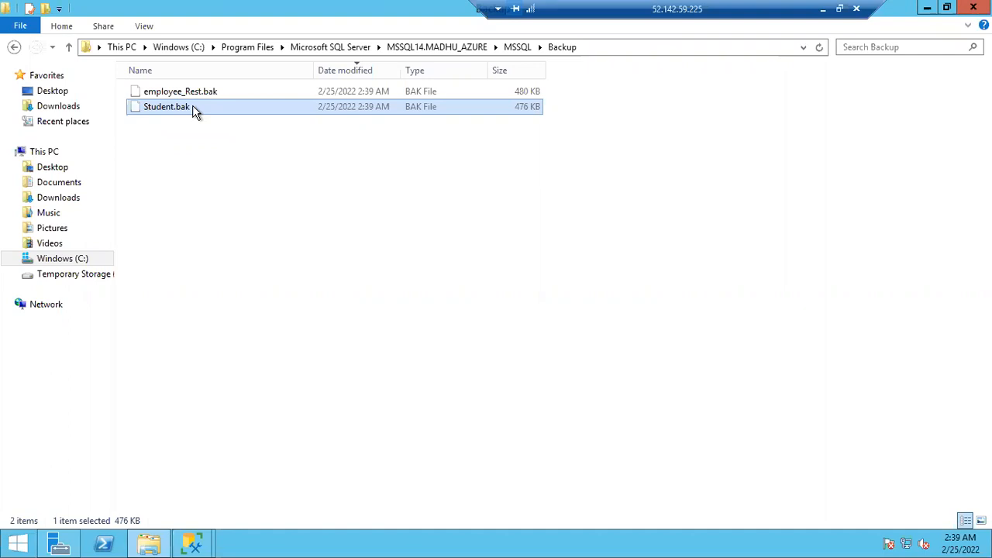
Permanently delete all backup files from the MSSQL Backup folder
left_click(216, 142)
key("ctrl+a")
key("shift+Delete")
key("Return")
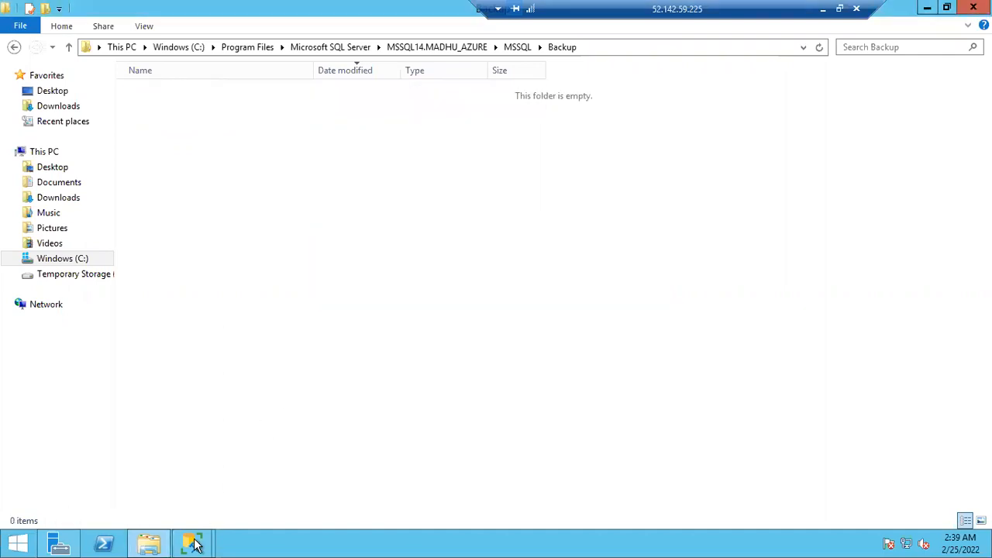
Switch to SQL Server Management Studio and set the Backup Sch schedule of Backup_Job_Student to occur daily
mouse_move(194, 545)
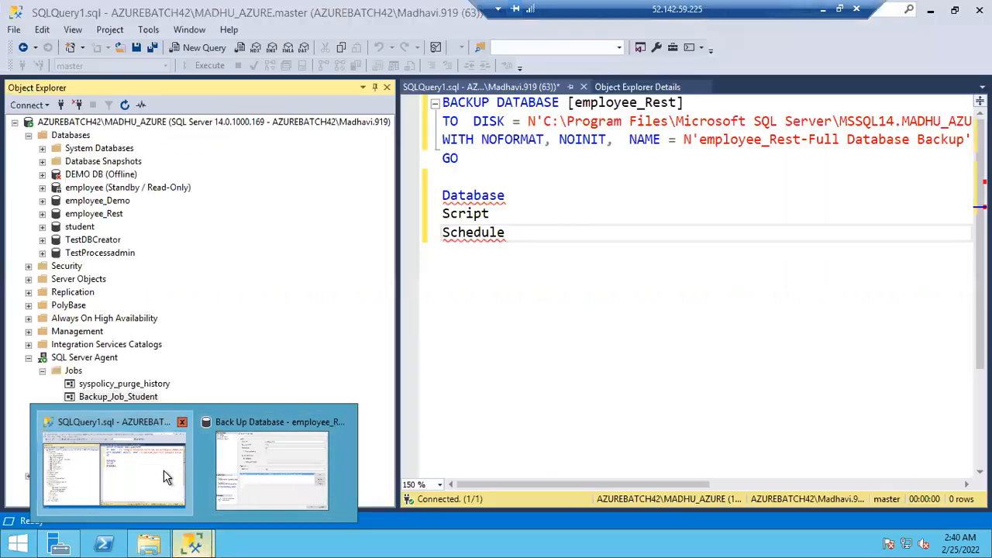
left_click(163, 470)
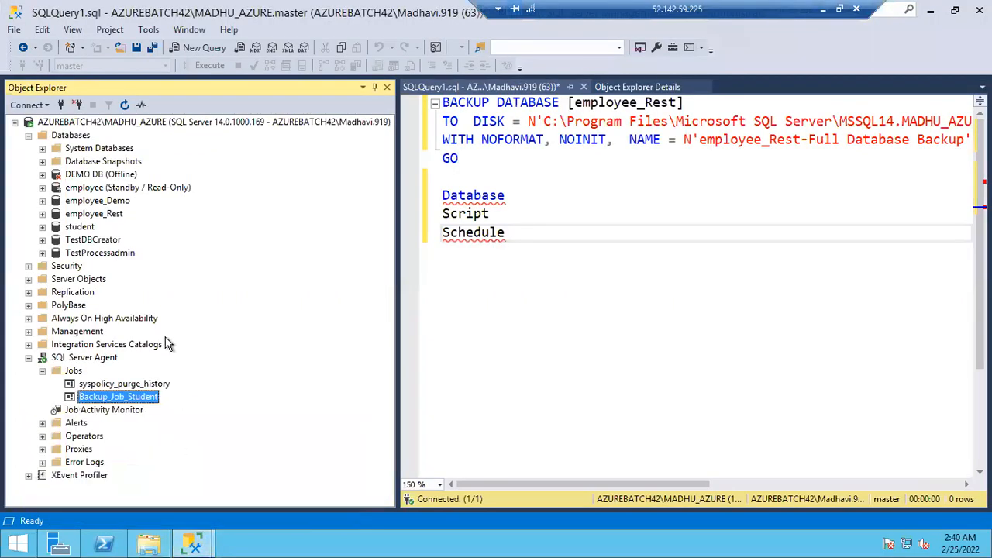
double_click(116, 396)
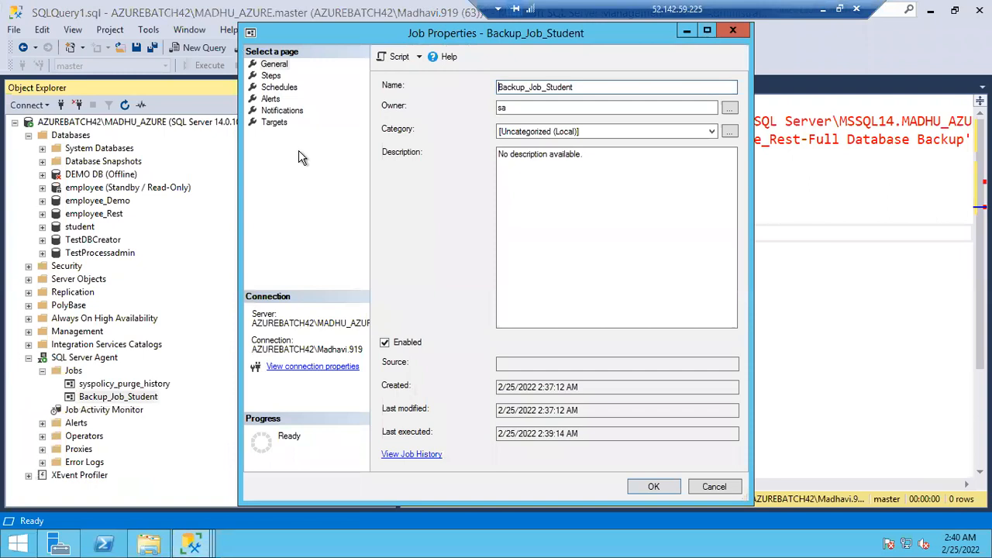
left_click(278, 87)
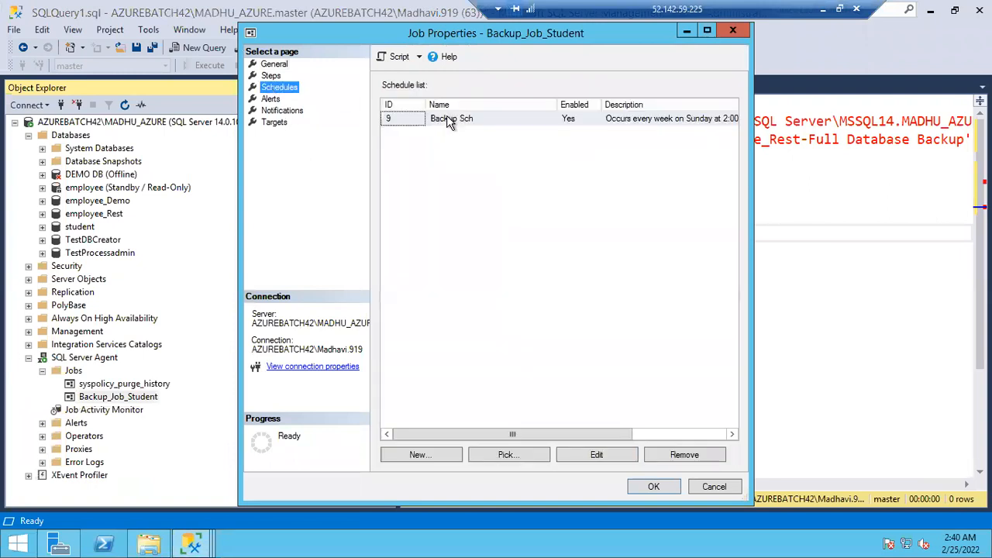
double_click(446, 121)
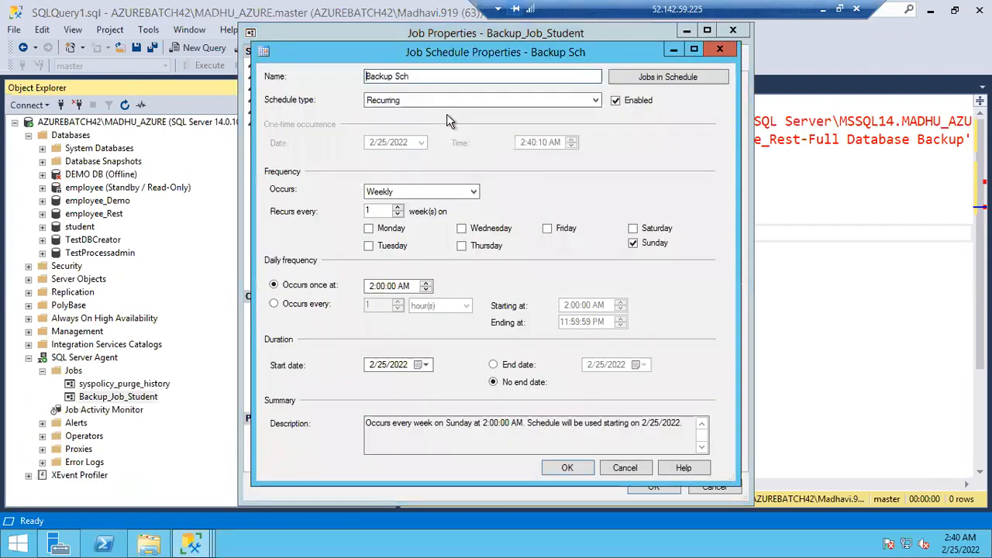
left_click(379, 196)
left_click(380, 203)
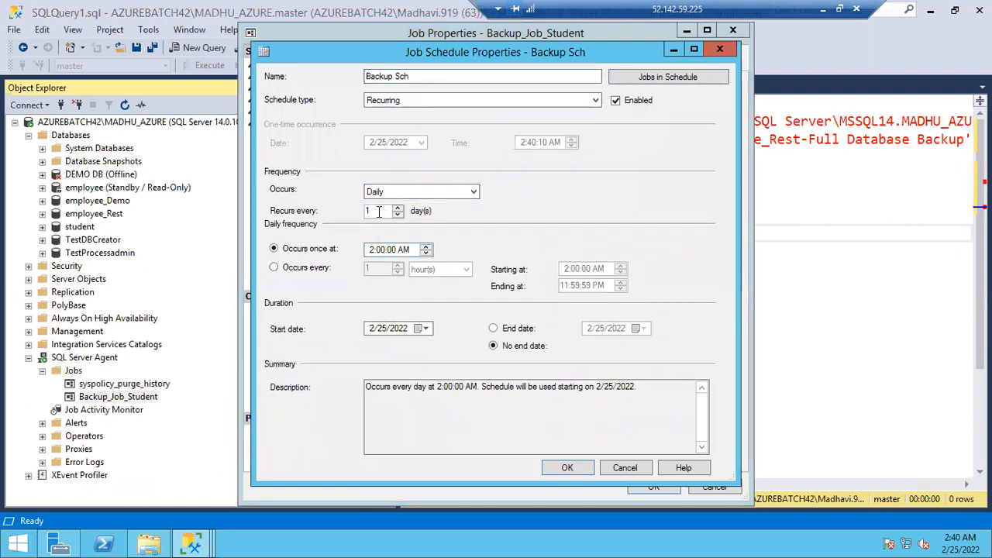
Set the schedule's daily frequency to every 5 minutes and save both the schedule and the job
left_click(274, 269)
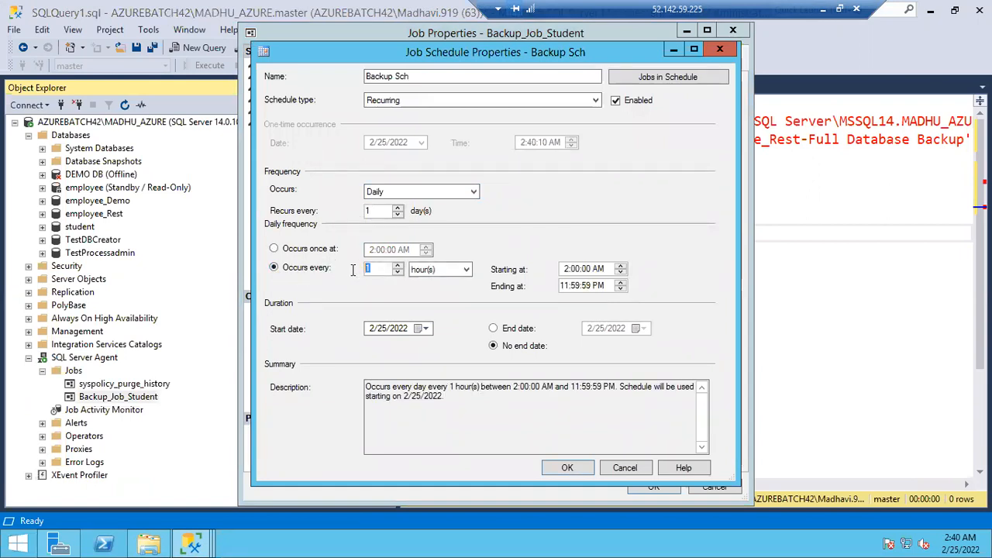
type("5")
left_click(463, 273)
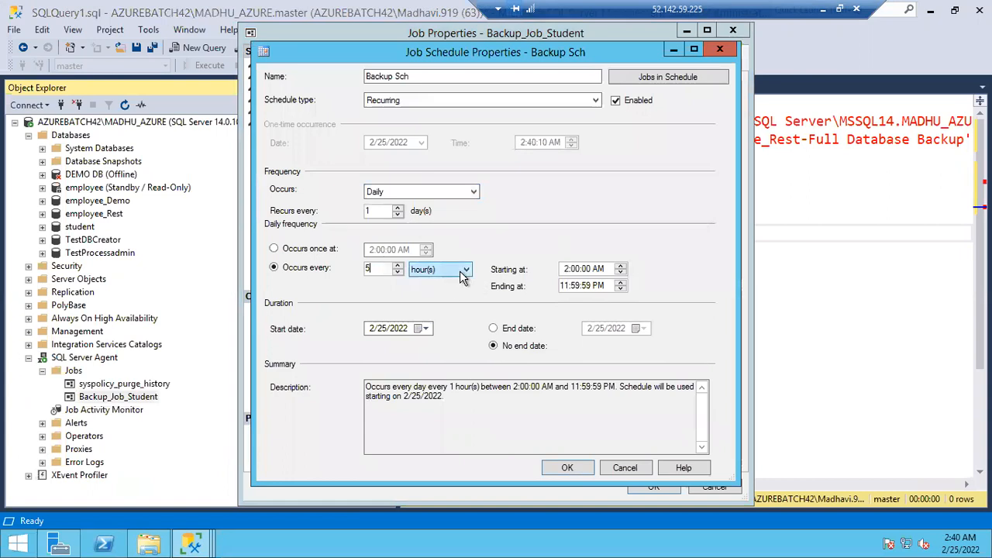
left_click(463, 277)
left_click(437, 292)
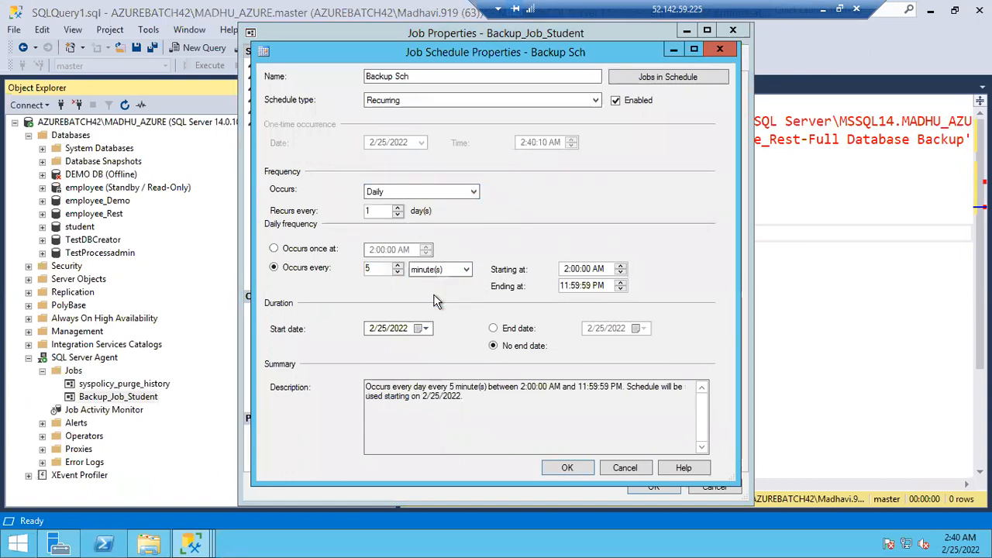
left_click_drag(387, 389, 590, 430)
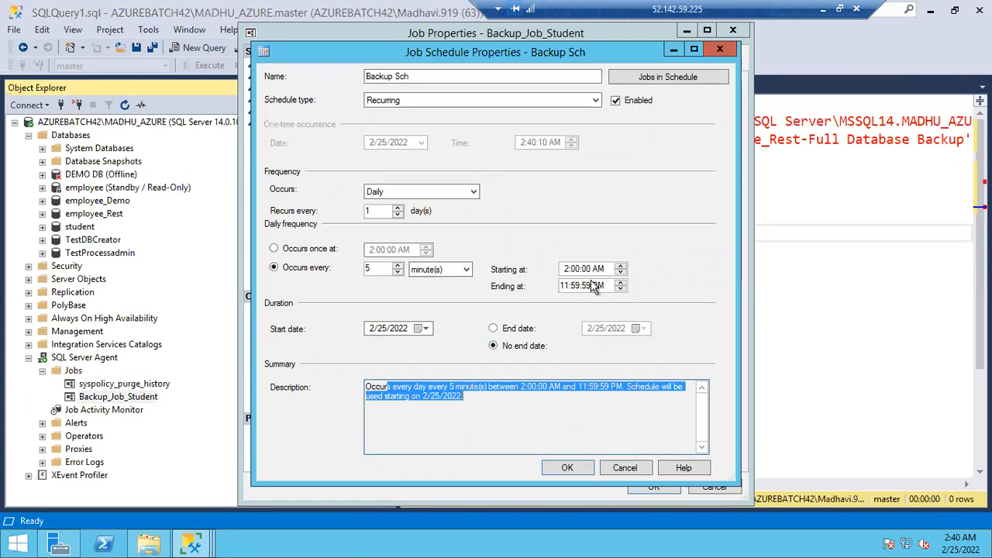
left_click(561, 466)
left_click(644, 486)
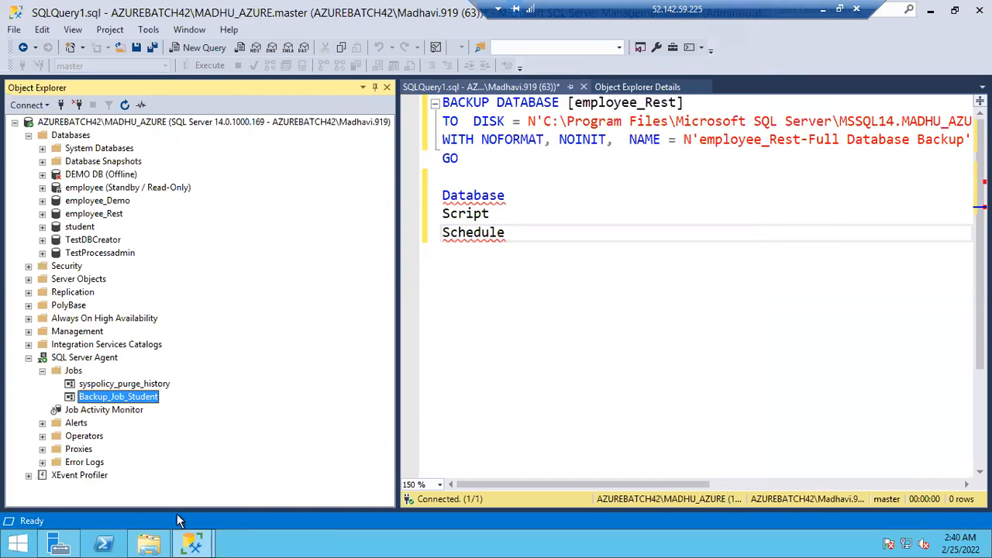
Switch to File Explorer to check the Backup folder for new backup files, and return to SQL Server Management Studio
left_click(149, 545)
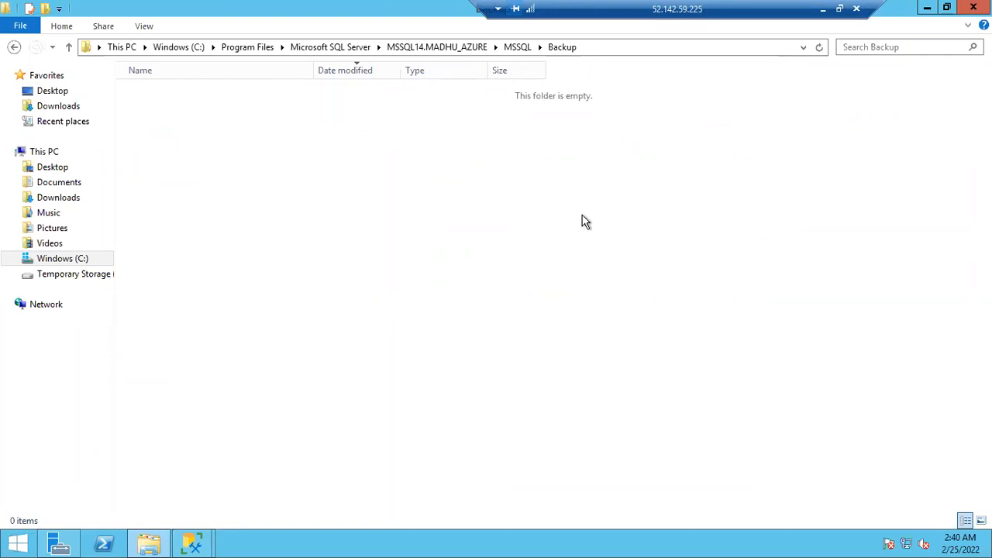
left_click(194, 543)
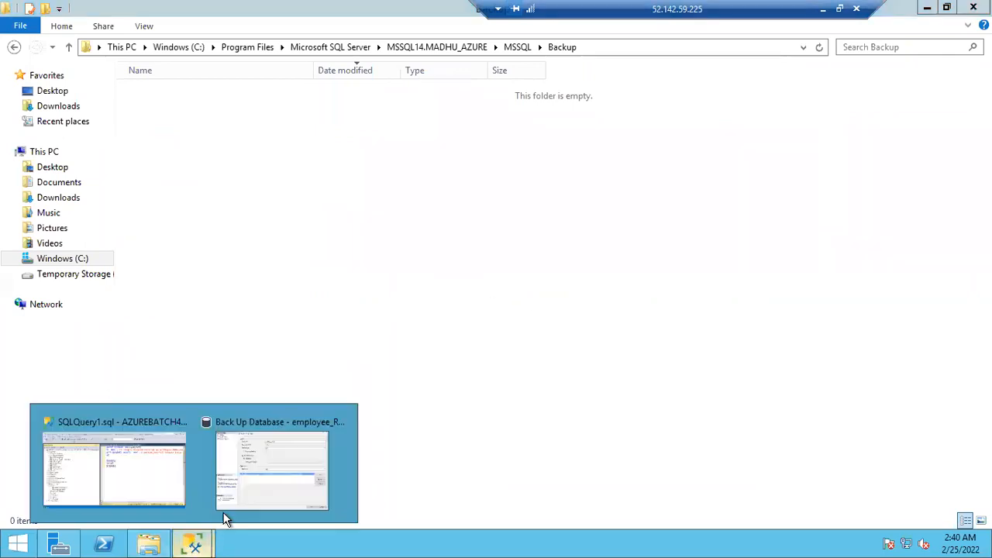
left_click(147, 487)
Set Backup_Job_Student's Backup Sch schedule to run every 1 minute and save both the schedule and the job
double_click(87, 396)
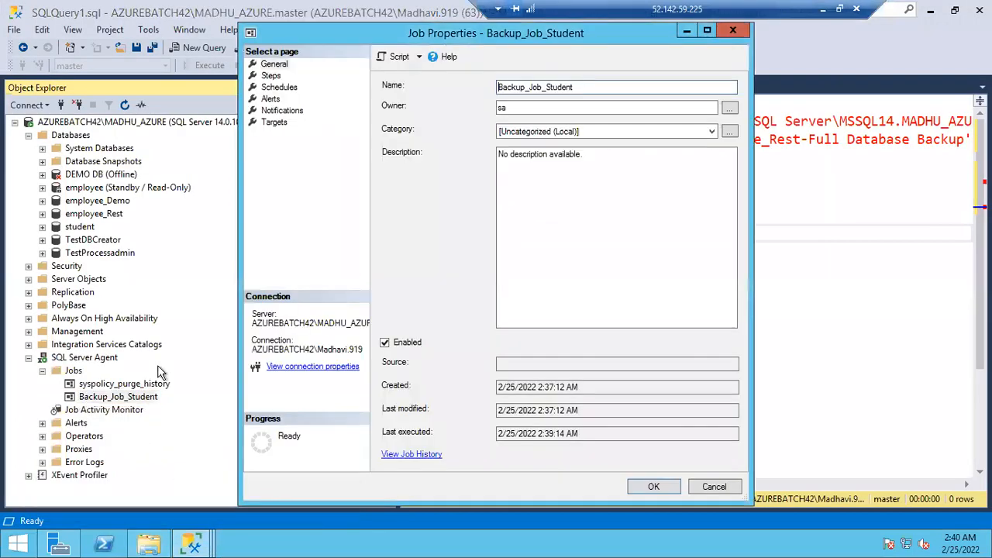
left_click(282, 87)
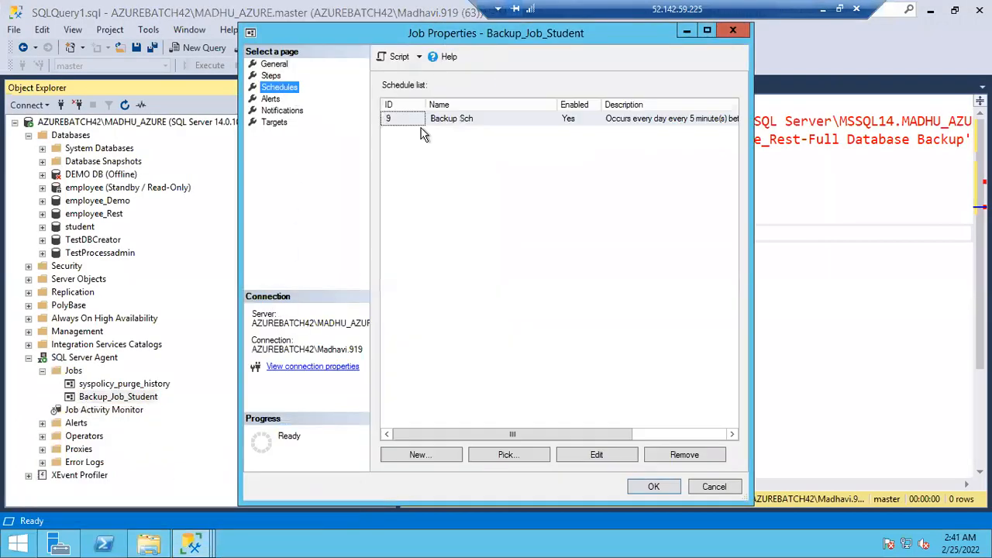
left_click(441, 123)
double_click(441, 122)
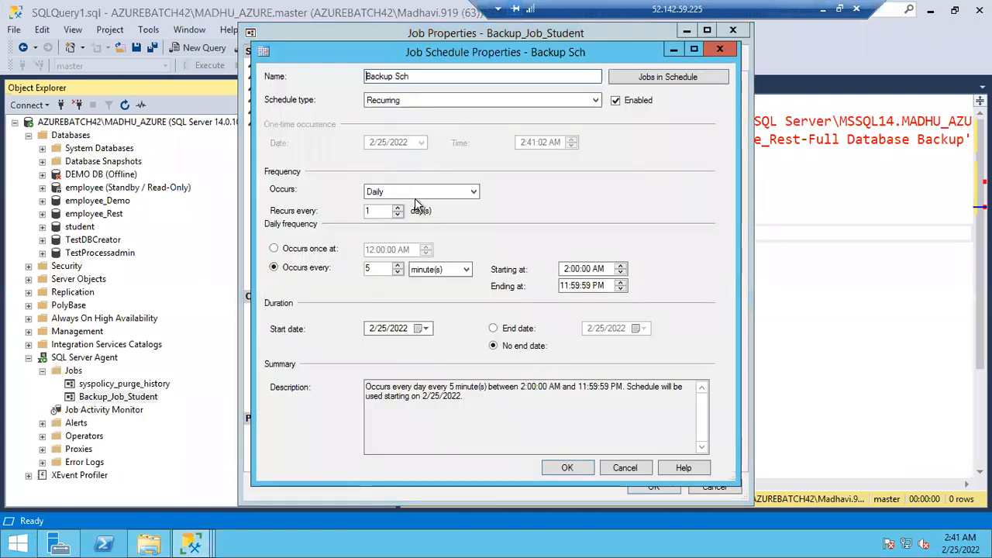
double_click(379, 268)
type("1")
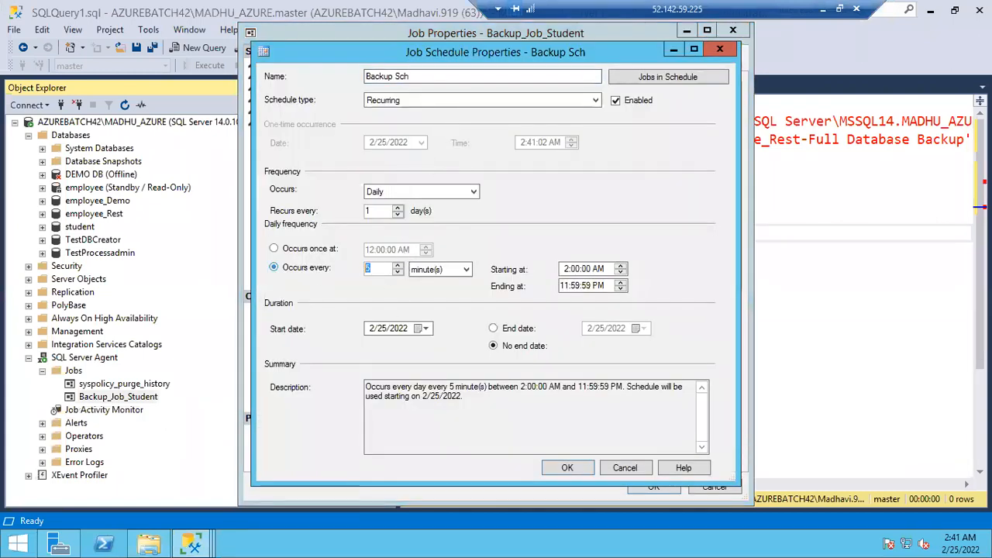
left_click(567, 468)
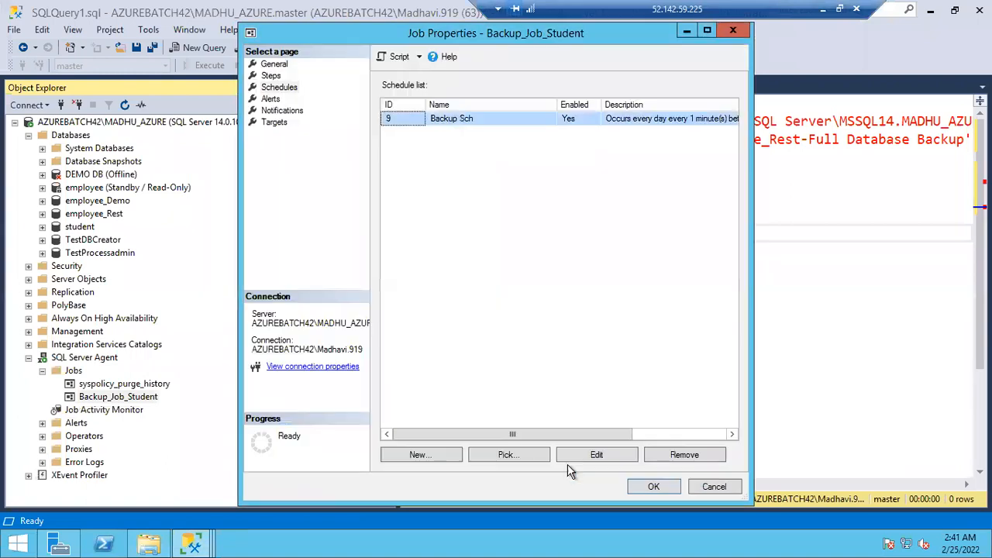
left_click(651, 488)
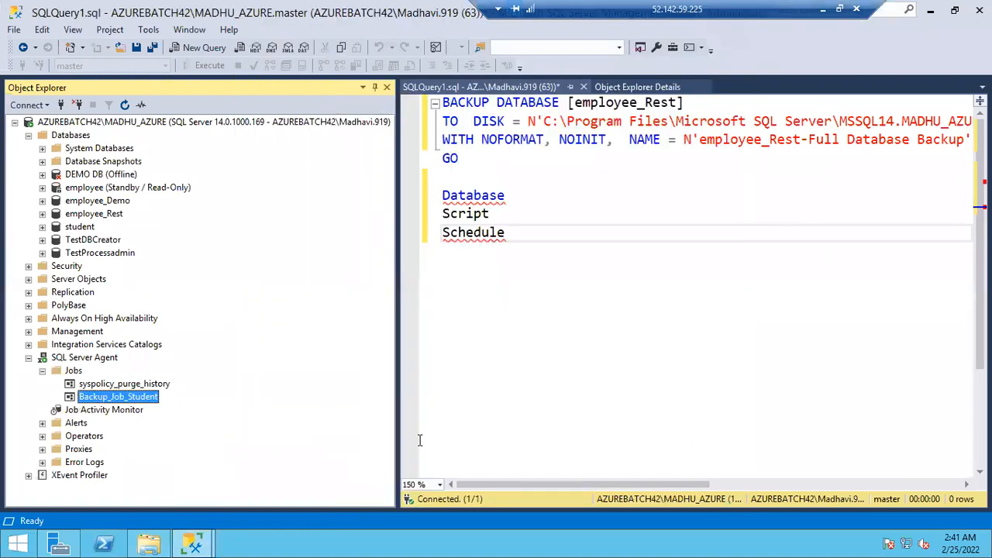
Switch to File Explorer and check whether the scheduled job has created files in the Backup folder
left_click(151, 542)
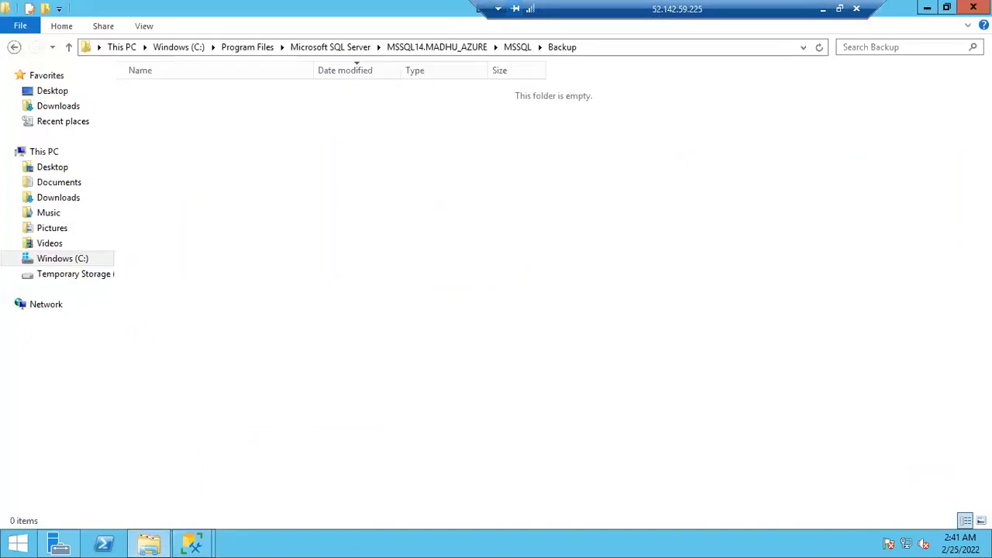
mouse_move(960, 539)
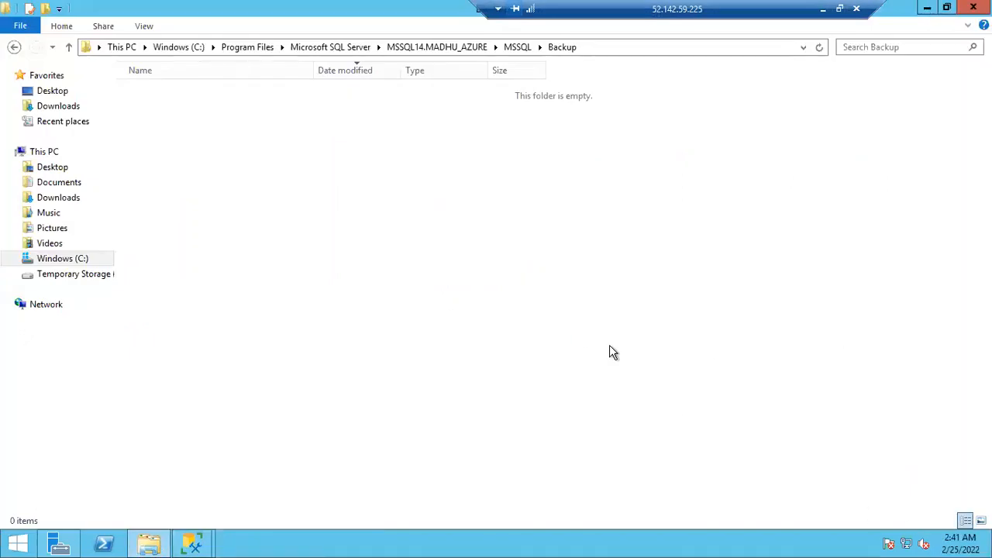
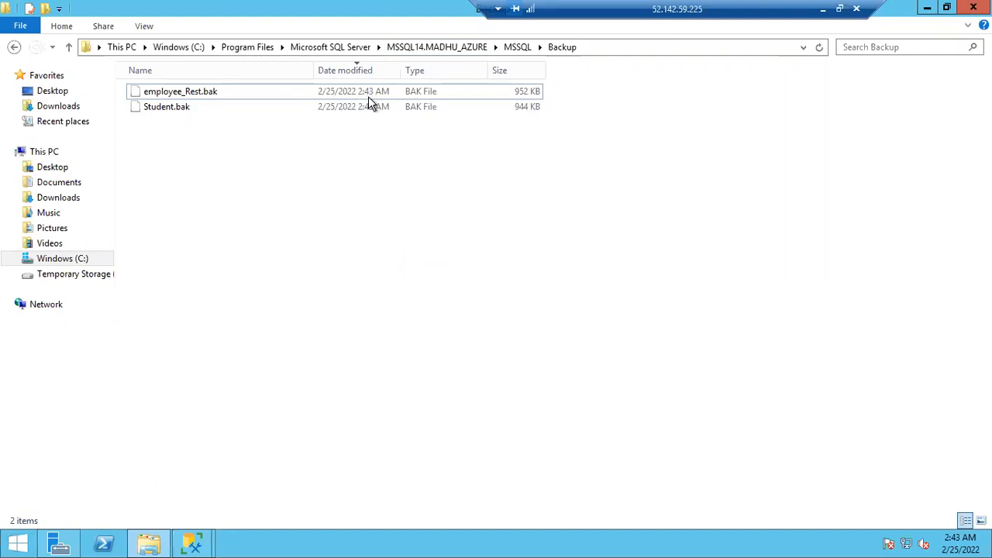
Switch to the query in SQL Server Management Studio and examine the backup file path and name in the script
left_click(190, 95)
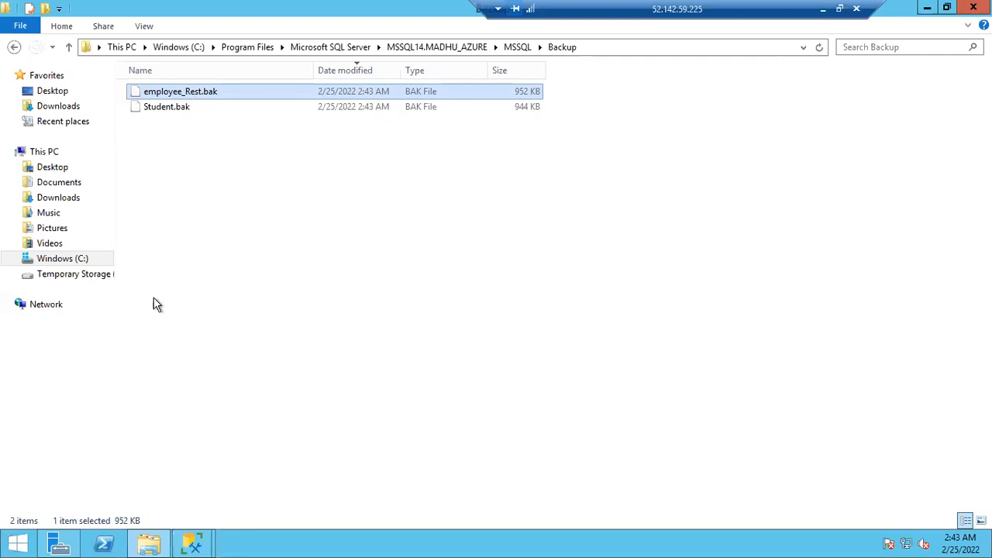
left_click(202, 545)
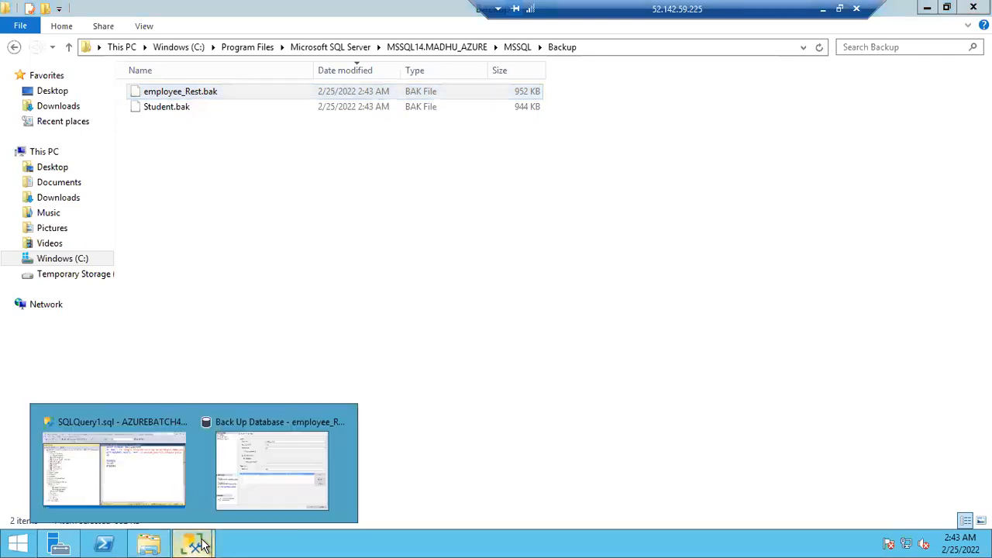
left_click(144, 472)
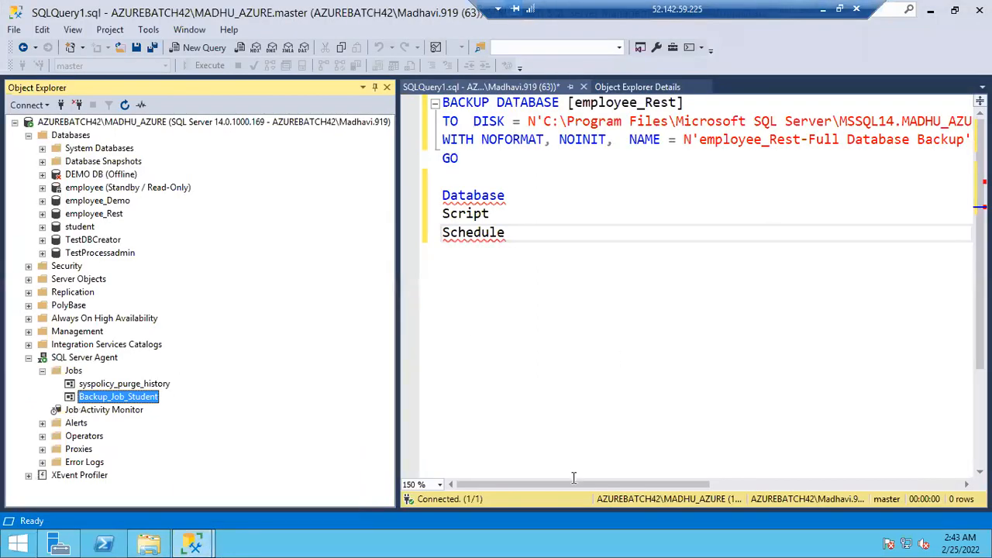
left_click_drag(608, 481, 783, 484)
left_click_drag(711, 122, 843, 122)
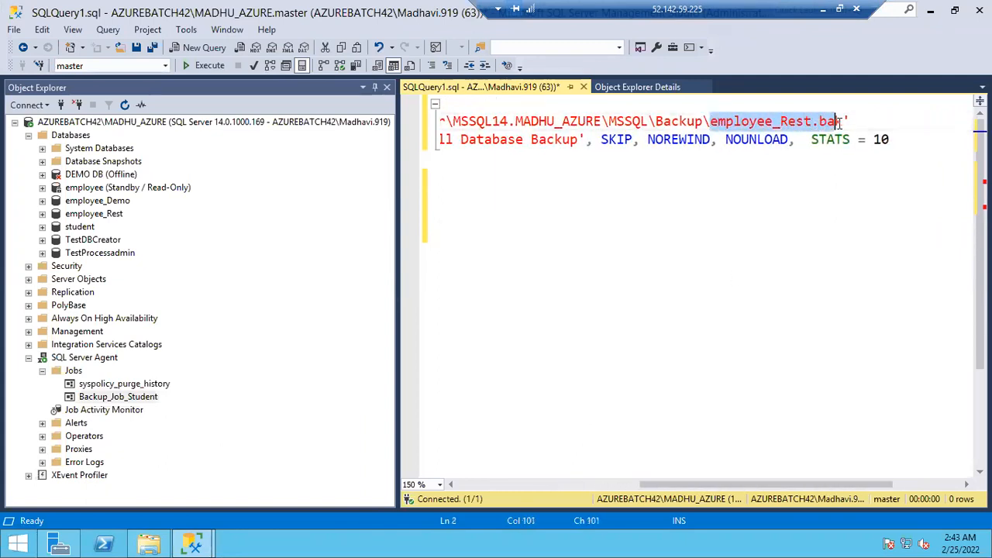
left_click_drag(578, 121, 717, 124)
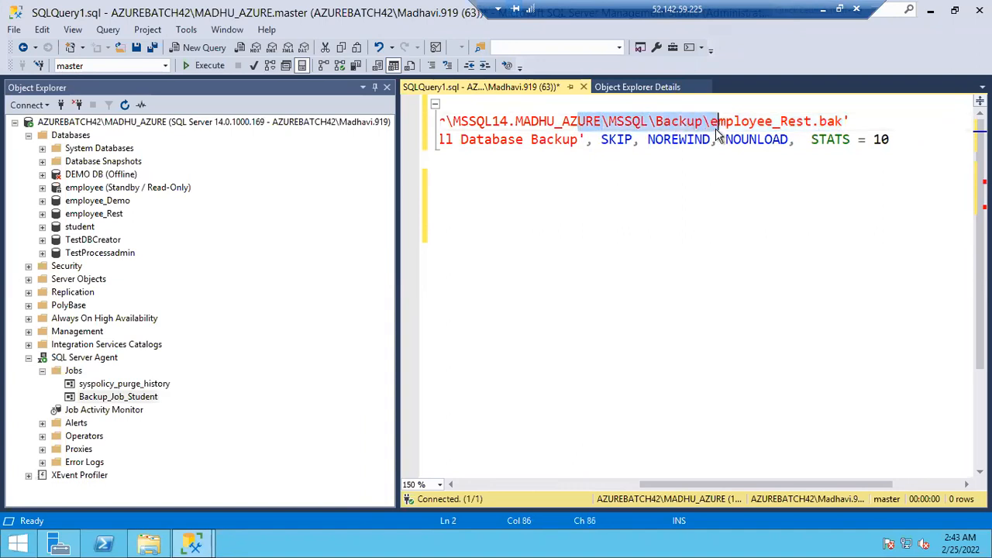
Switch to File Explorer and check the dates and sizes of the files in the Backup folder
left_click(150, 544)
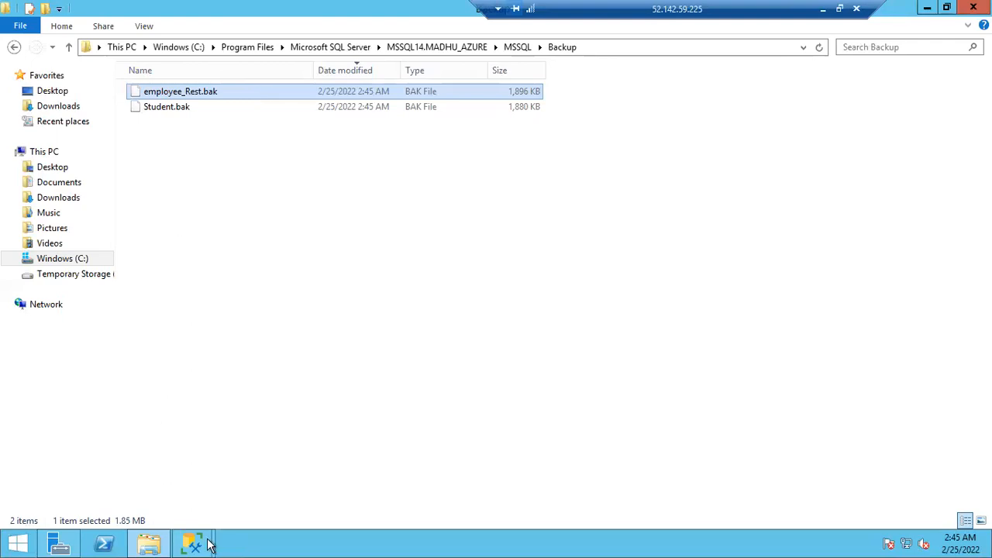
left_click(335, 542)
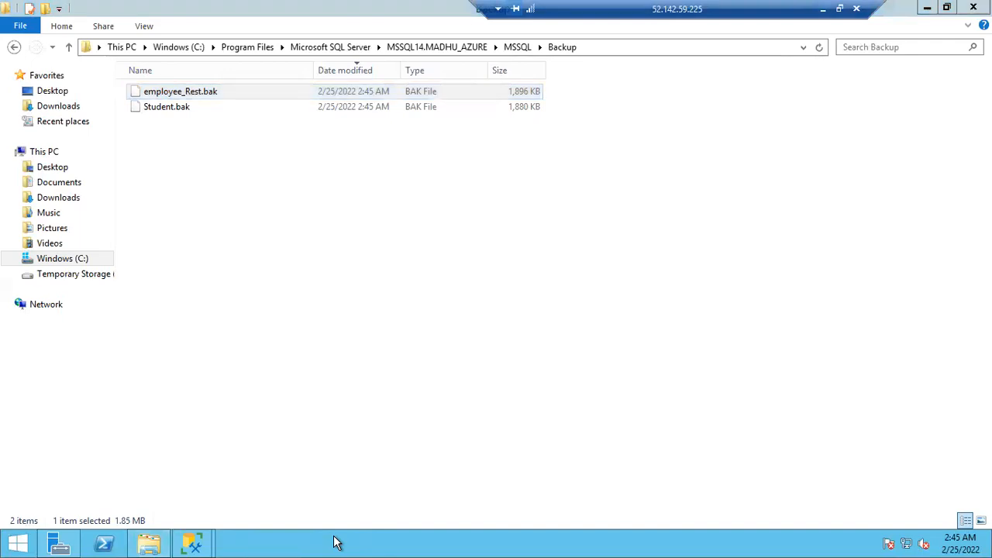
key("super+e")
left_click(214, 216)
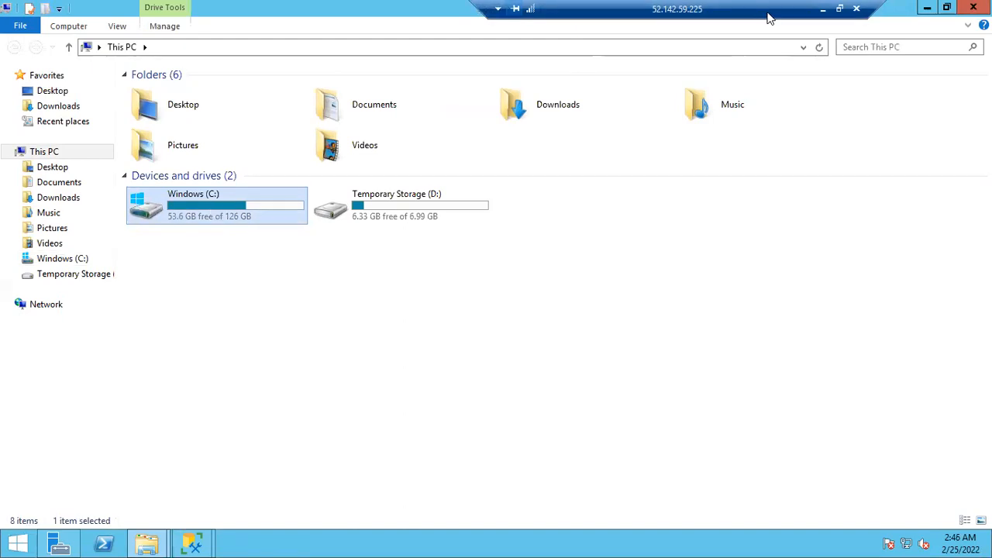
left_click(927, 9)
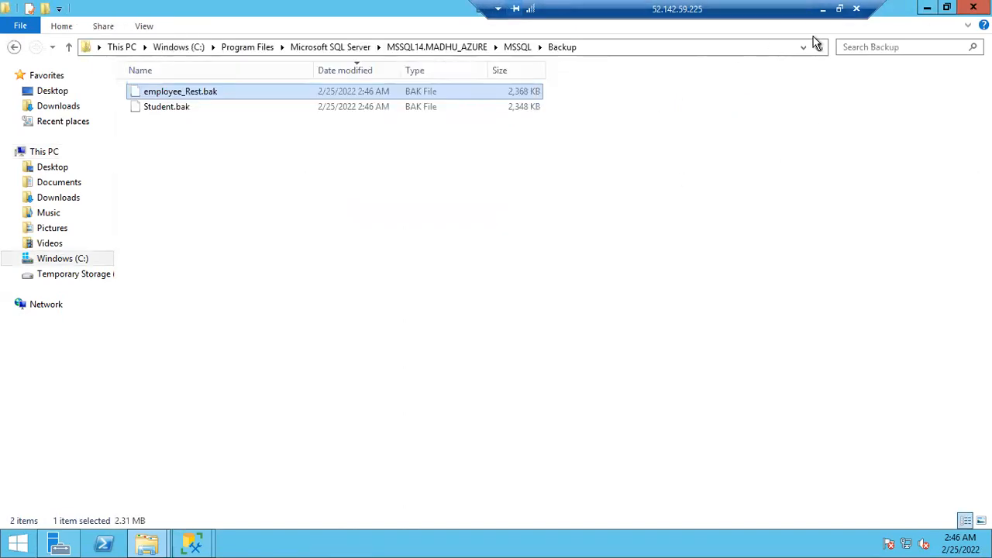
Switch to Notepad and add the note "Full Backup on All the datbases with Date and Time stamp In the backup files" below the existing lines
left_click(824, 9)
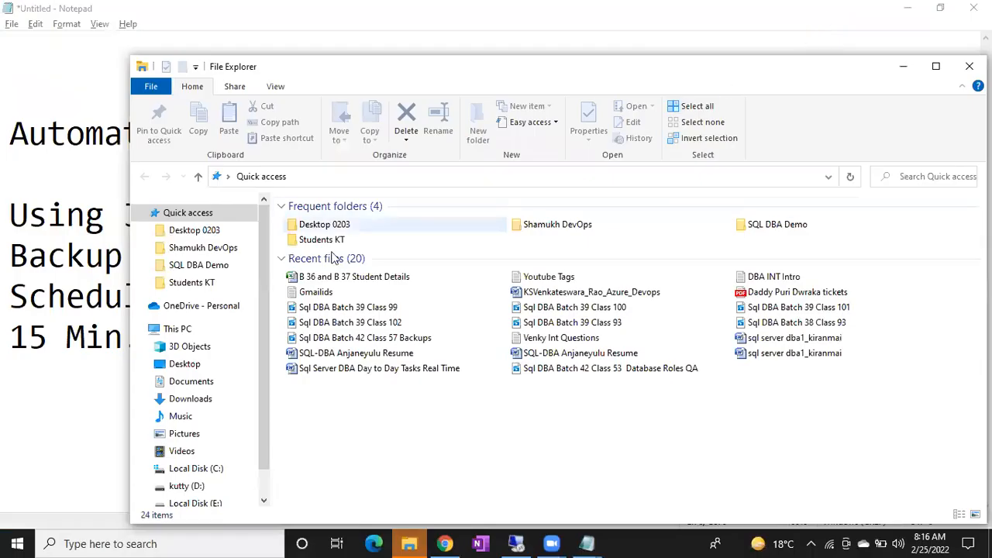
left_click(23, 381)
key("End")
key("Return")
key("Return")
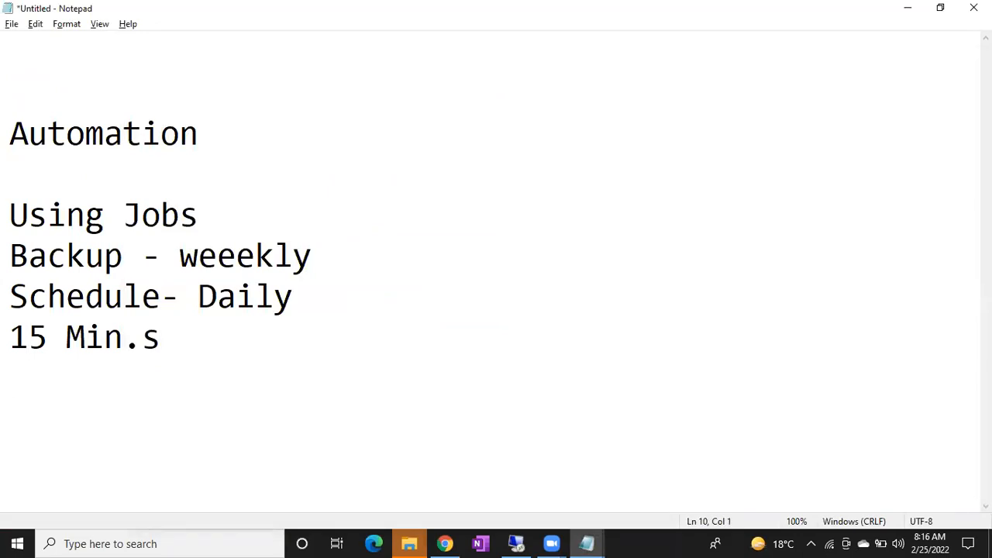
type("Full B")
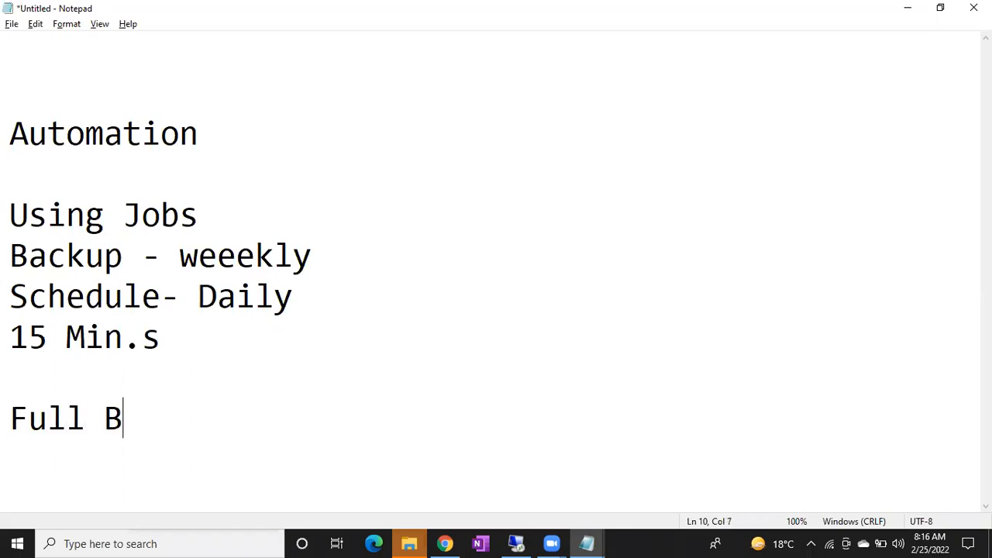
type("ackup on All the datbase")
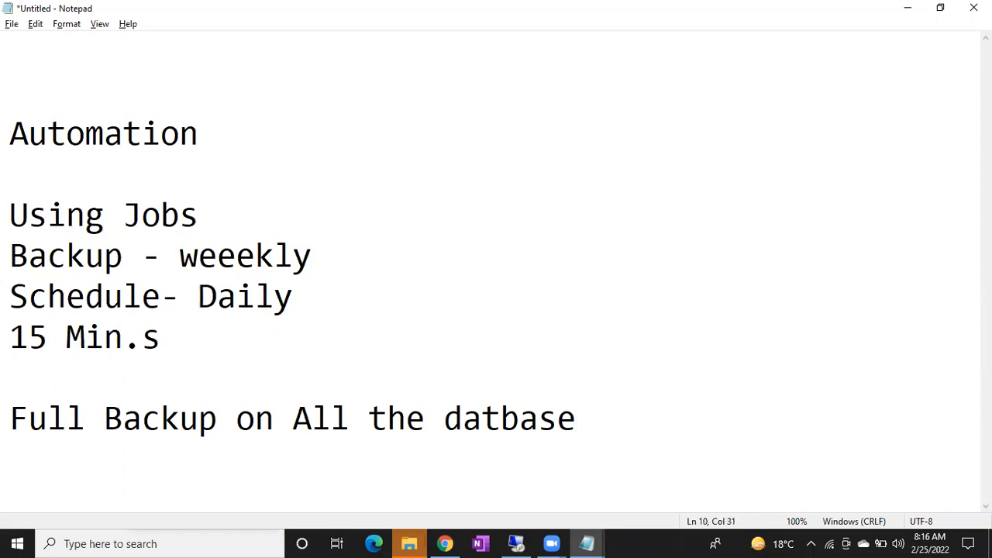
type("s with Date and Tei")
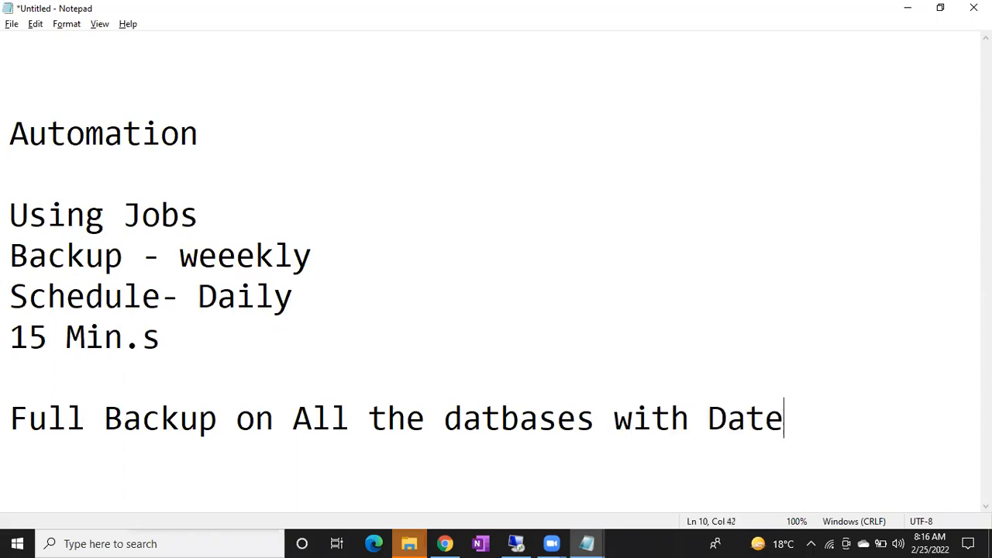
key("BackSpace")
key("BackSpace")
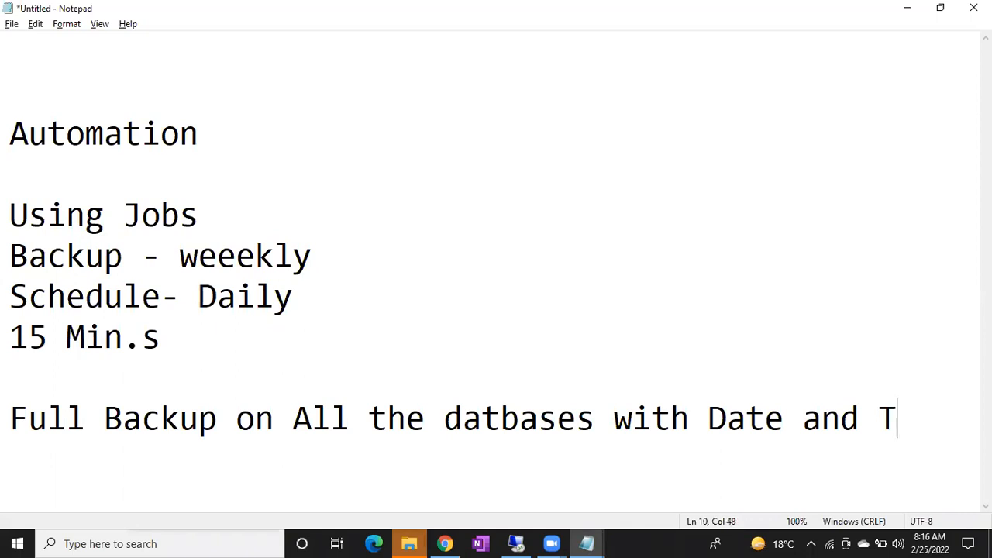
type("ime")
key("Return")
type("sta")
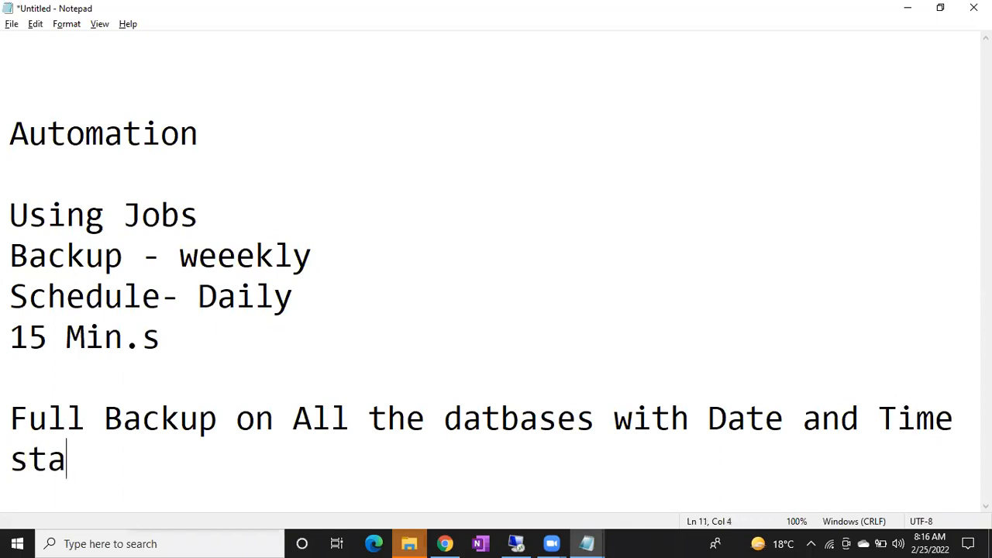
type("mp In the backup files")
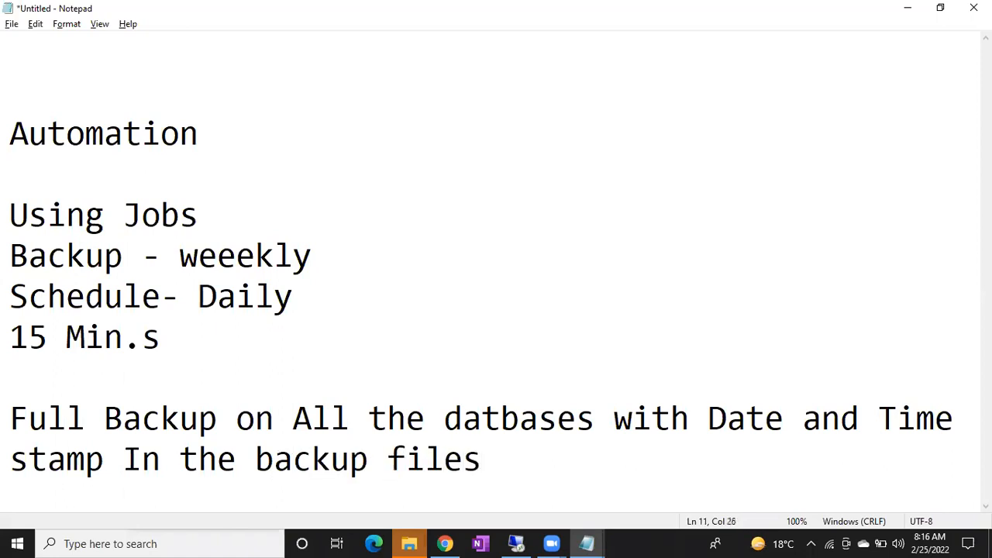
key("Return")
key("Return")
key("Return")
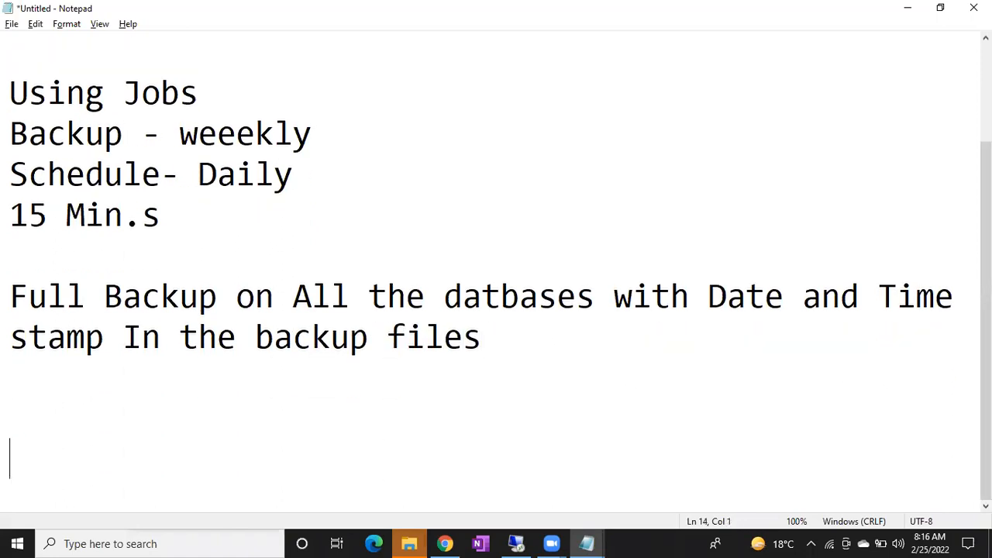
Copy the file name employee_Rest.bak from the remote Backup folder and paste it below the backup note in Notepad
left_click(516, 544)
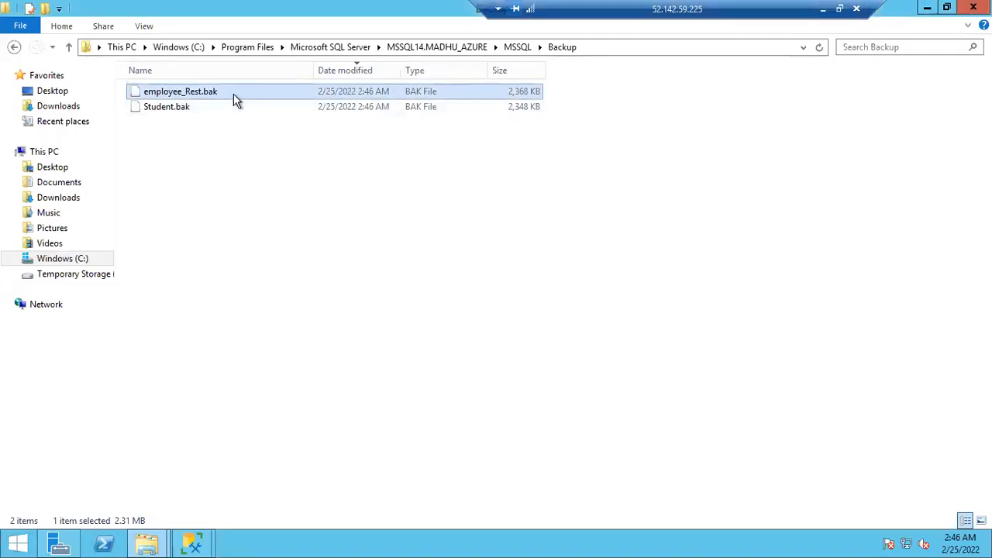
key("F2")
key("ctrl+a")
key("ctrl+c")
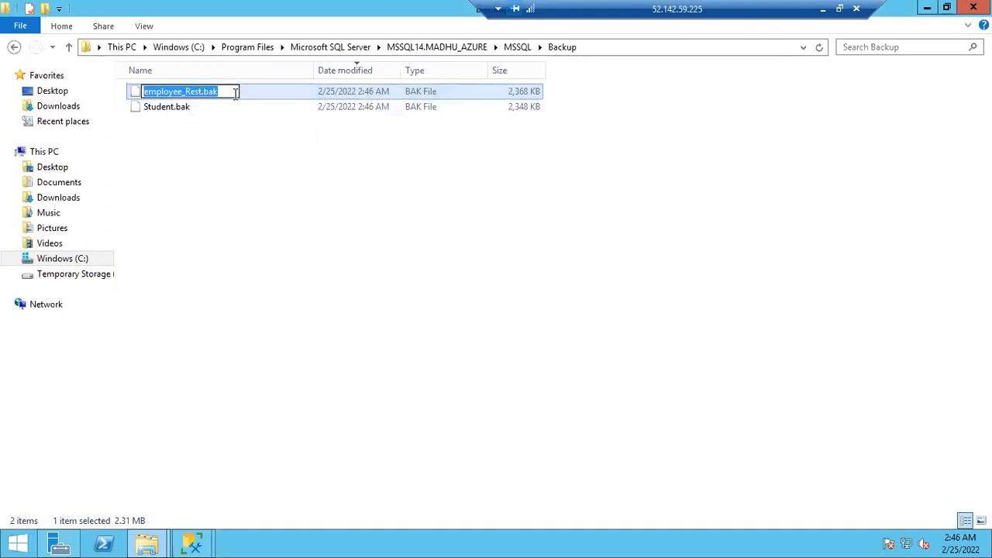
left_click(822, 10)
left_click(558, 359)
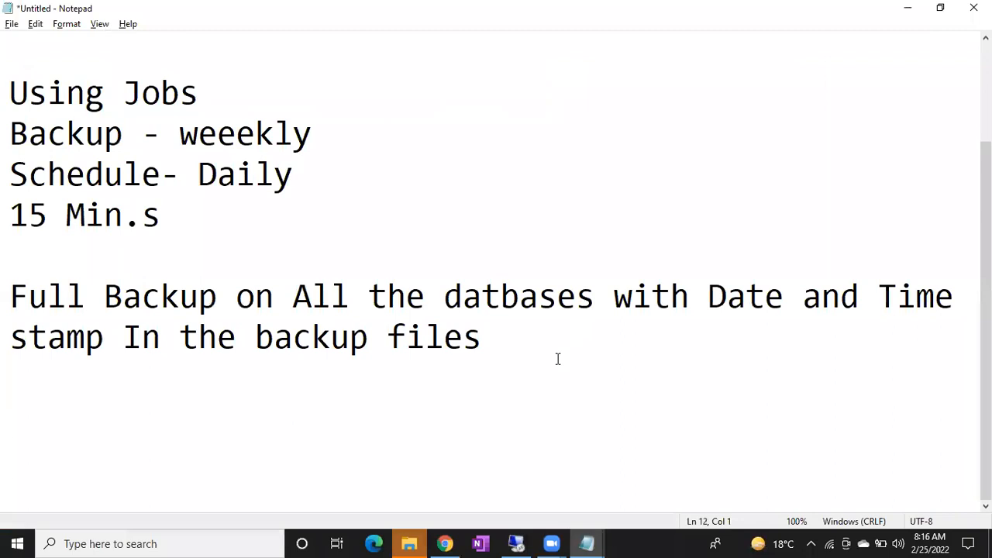
key("Return")
key("Return")
key("ctrl+v")
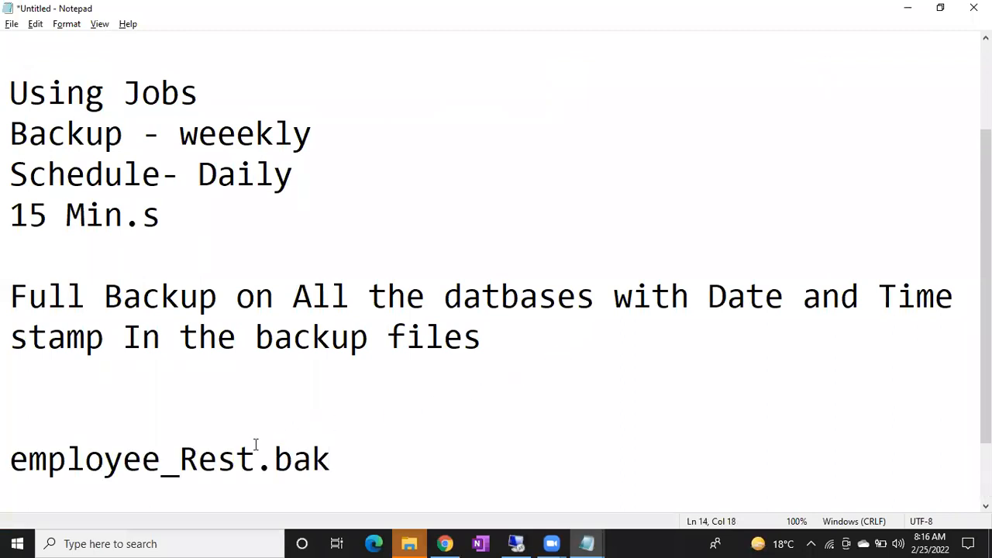
Insert the date and time stamp _02252022_024200 before the .bak extension of the pasted file name
key("Left")
key("Left")
key("Left")
key("Left")
type("_")
type("02")
type("252")
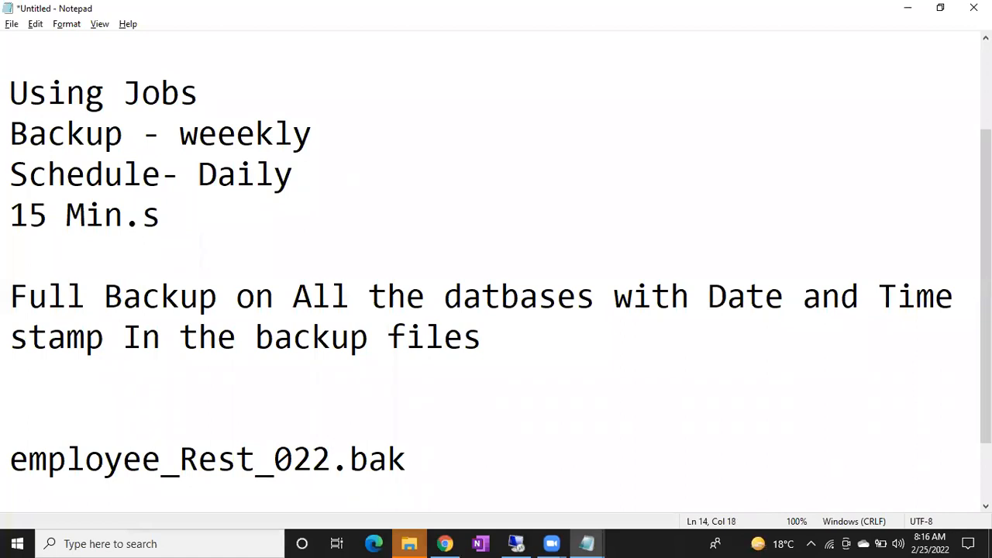
type("022_")
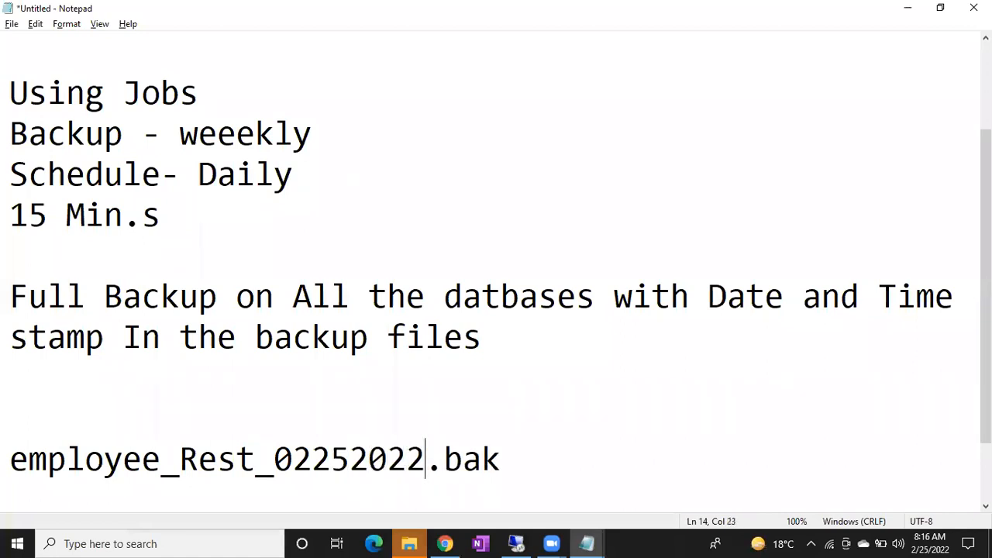
type("024200")
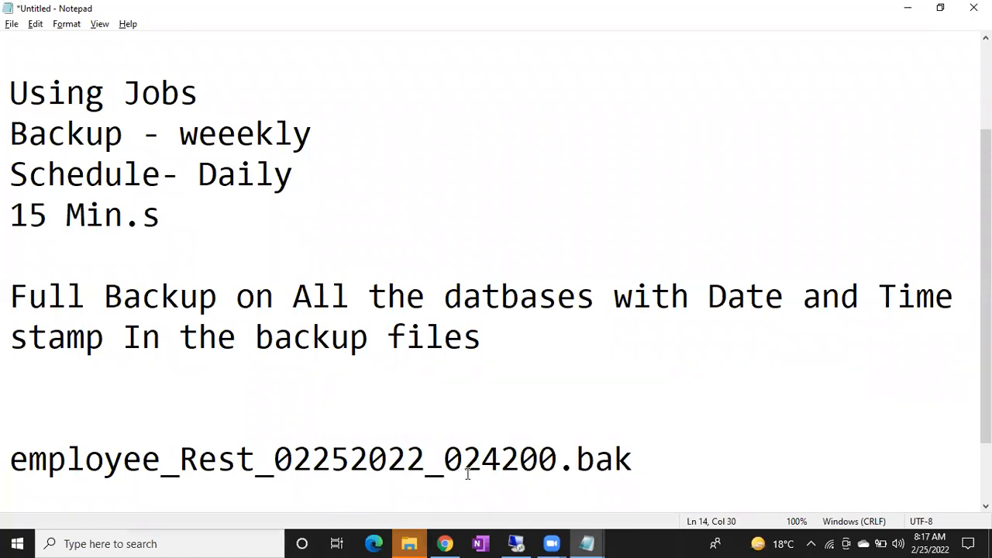
Duplicate the timestamped file name on the next line and change the copy to employee_Rest_02252022_024300.bak
left_click(638, 465)
key("Return")
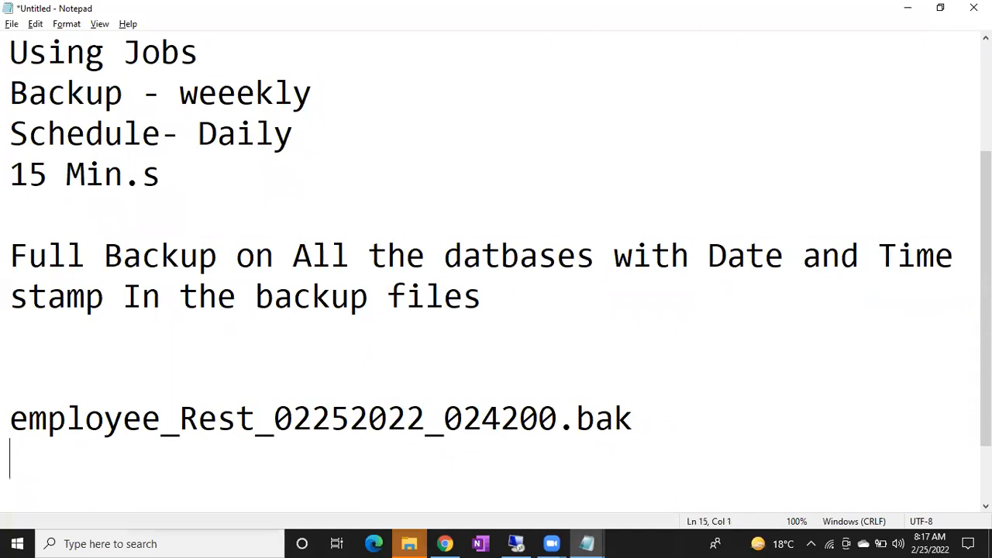
key("Up")
key("shift+Down")
key("ctrl+c")
key("Down")
key("Return")
key("Up")
key("ctrl+v")
left_click(524, 419)
key("BackSpace")
type("3")
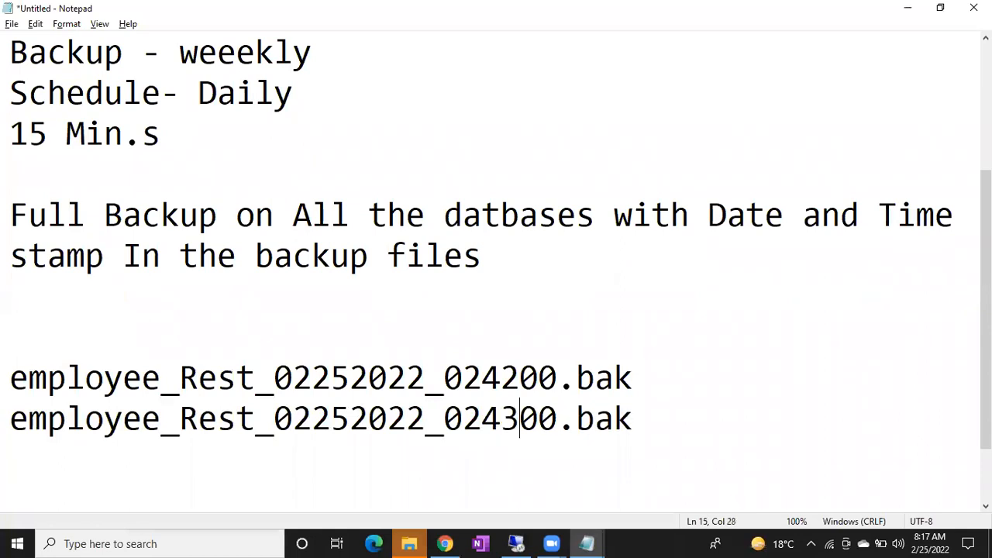
Compare the timestamped names in the notes with the employee_Rest.bak file name in the SQL Server Management Studio backup script
left_click_drag(426, 421, 559, 423)
left_click(648, 379)
left_click_drag(648, 379, 7, 378)
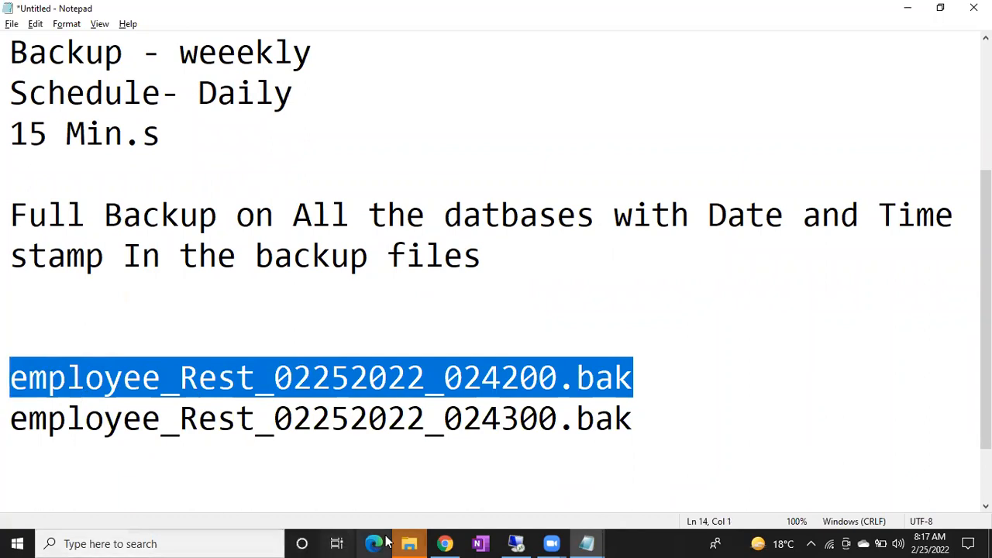
left_click(516, 543)
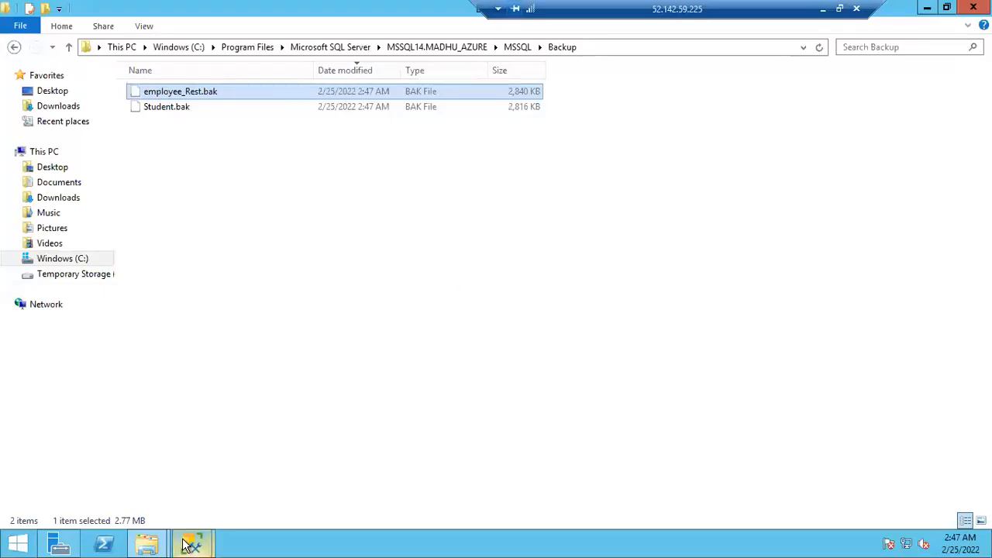
mouse_move(186, 544)
left_click(140, 448)
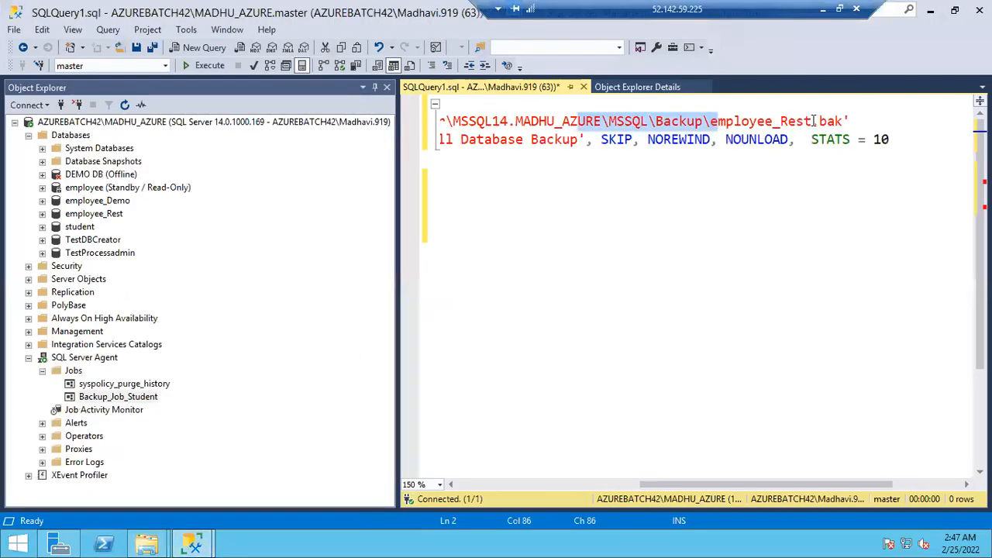
left_click(713, 122)
left_click_drag(713, 123, 844, 122)
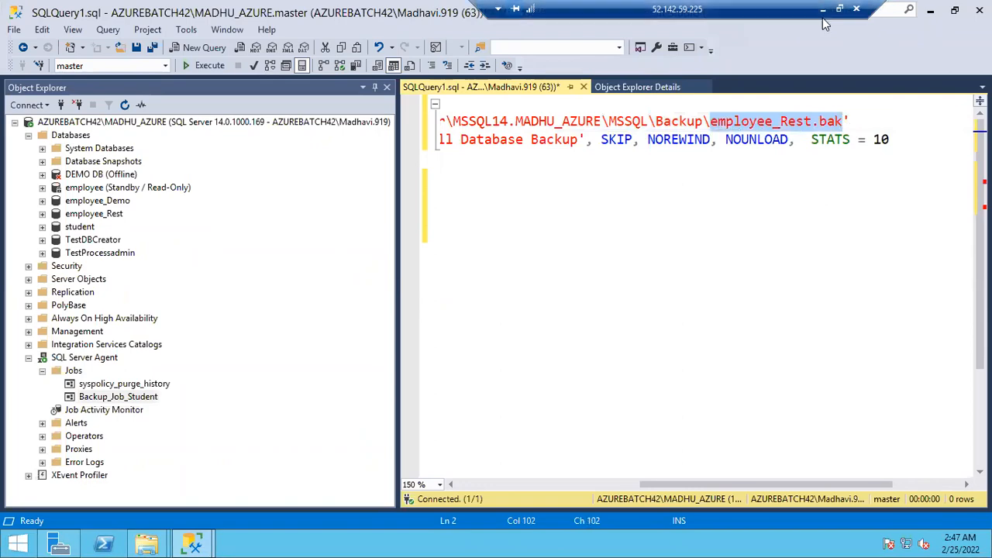
Return to Notepad and add blank lines below the second timestamped file name
left_click(823, 10)
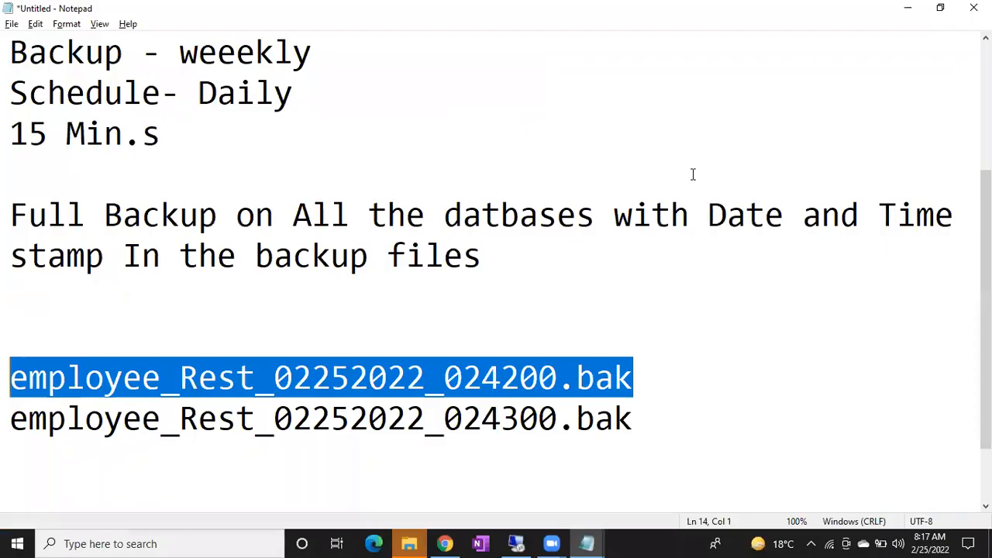
left_click(676, 429)
key("Return")
key("Return")
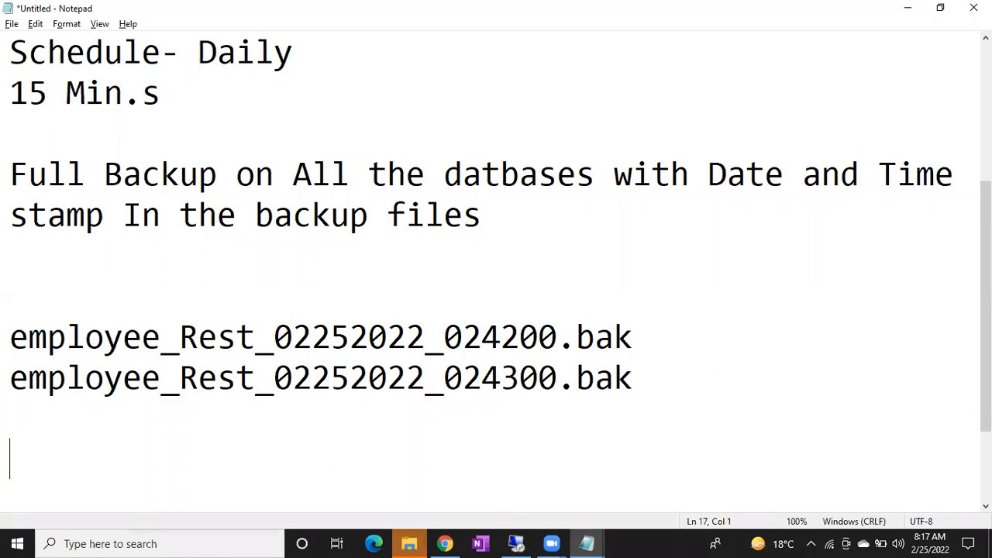
Switch to SQL Server Management Studio, examine the step and schedule settings of a new SQL Server Agent job, and discard the job
left_click(515, 544)
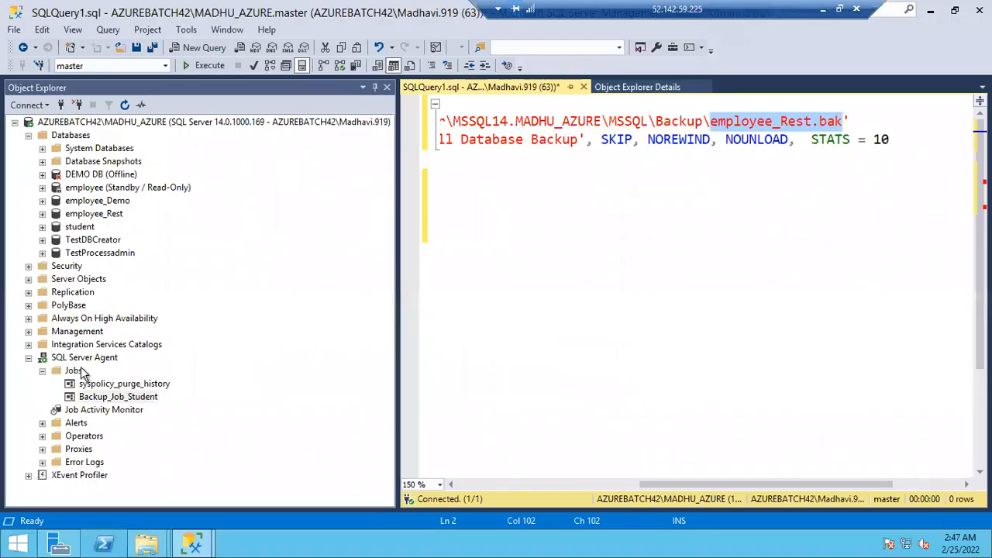
right_click(83, 371)
left_click(116, 365)
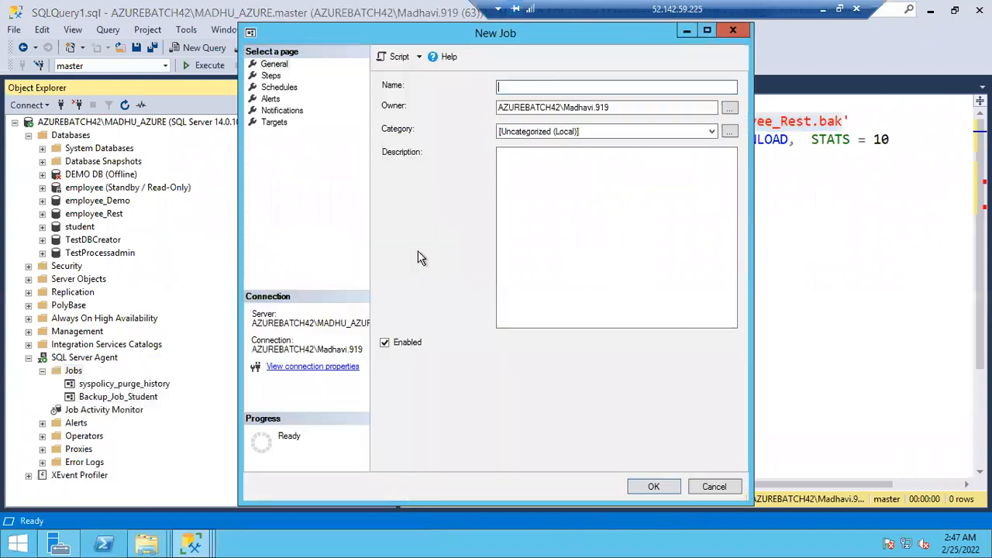
left_click(272, 76)
left_click(422, 454)
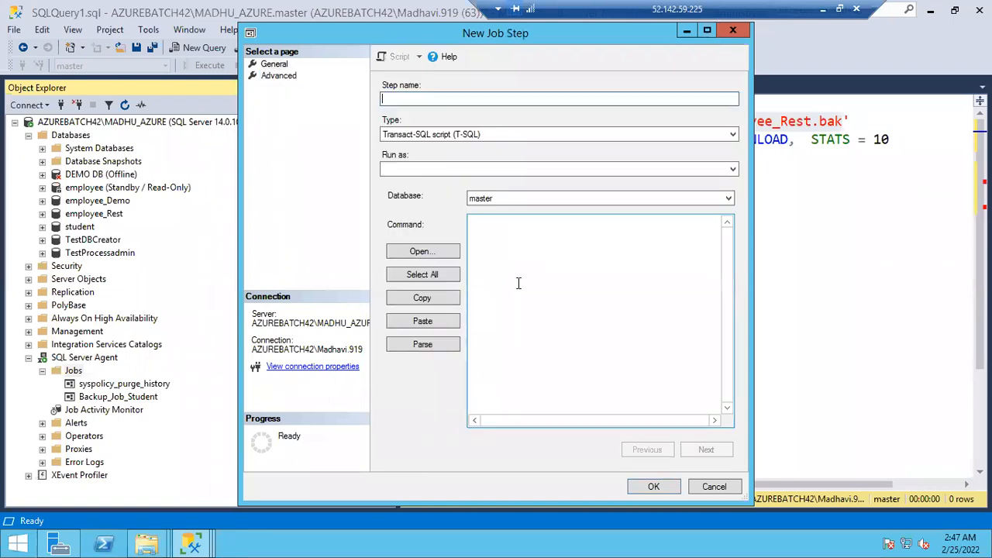
left_click(713, 487)
left_click(280, 87)
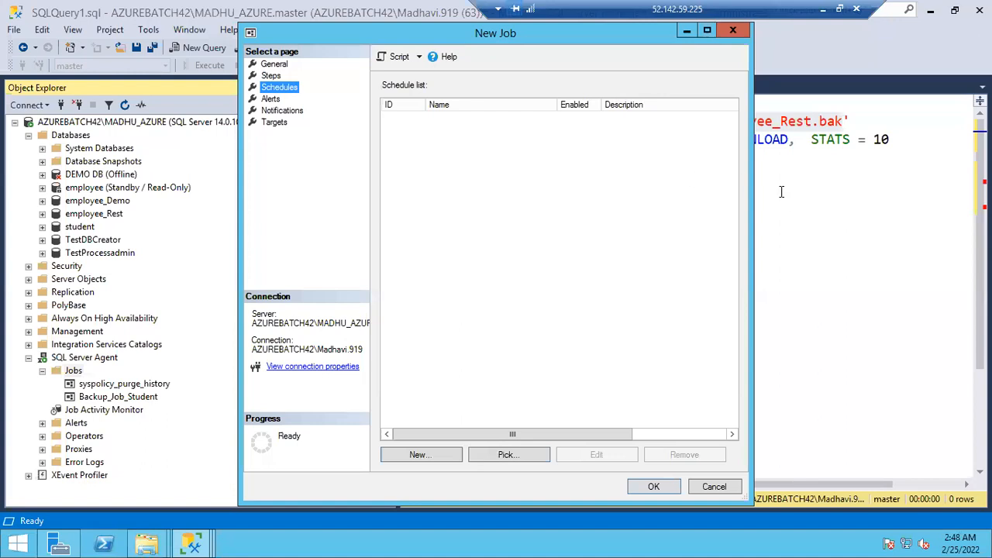
key("Escape")
Open a new query window connected to the AZUREBATCH42\MADHU_AZURE server
left_click(200, 128)
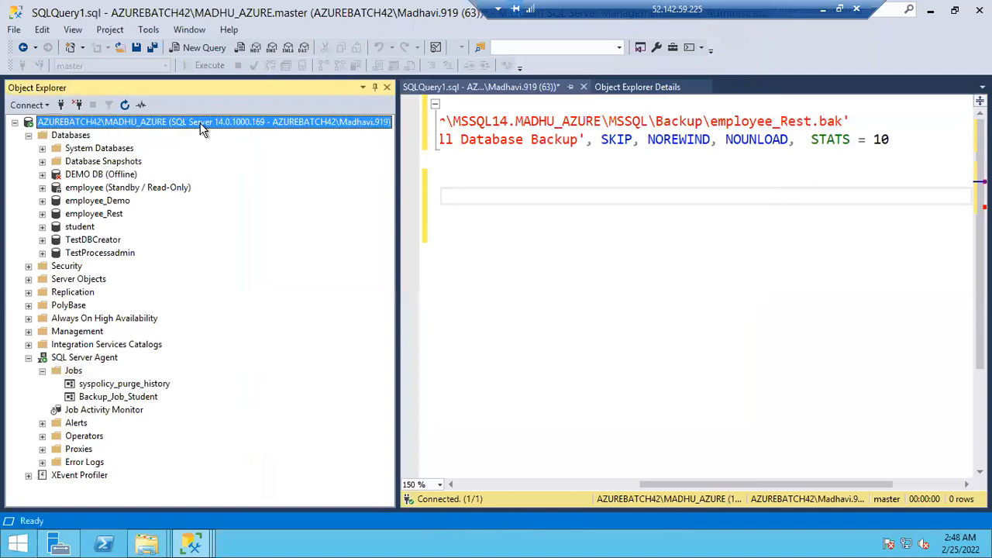
left_click(204, 48)
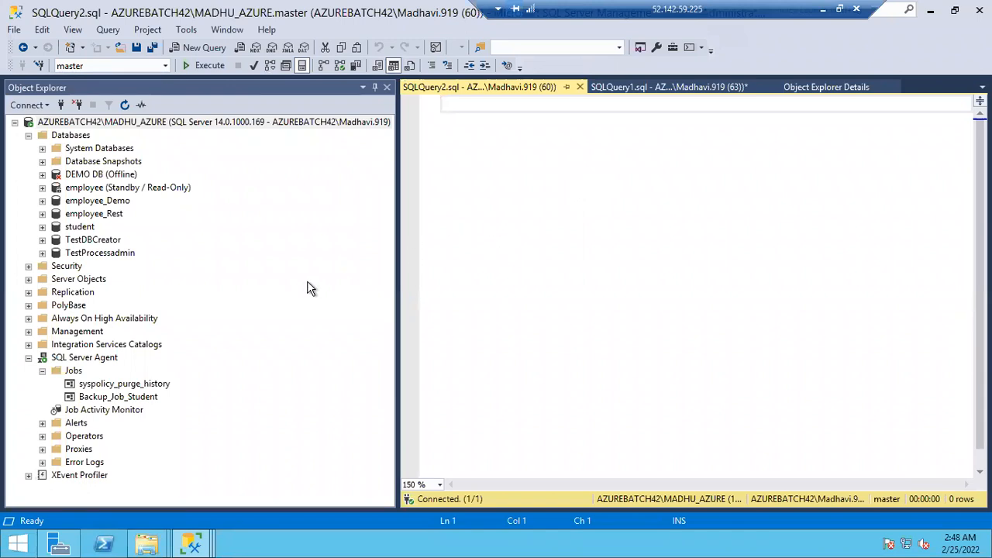
Open the properties of the Backup_Job_Student job, and switch back to the notes in Notepad
double_click(114, 399)
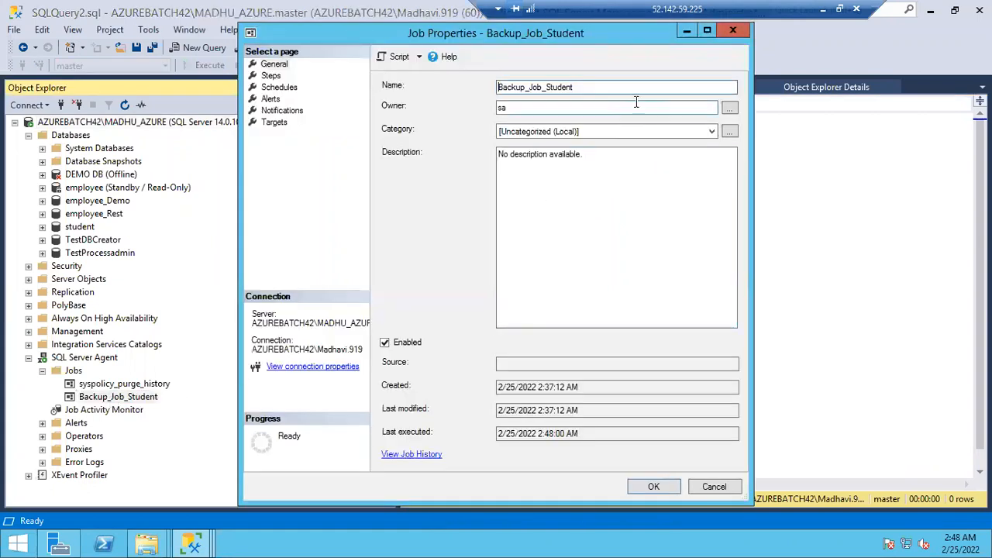
left_click(824, 10)
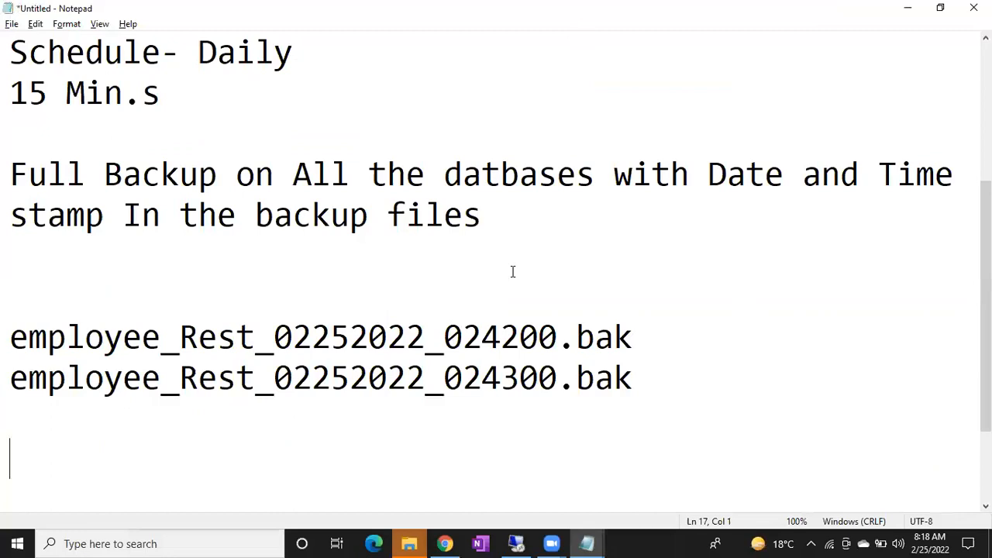